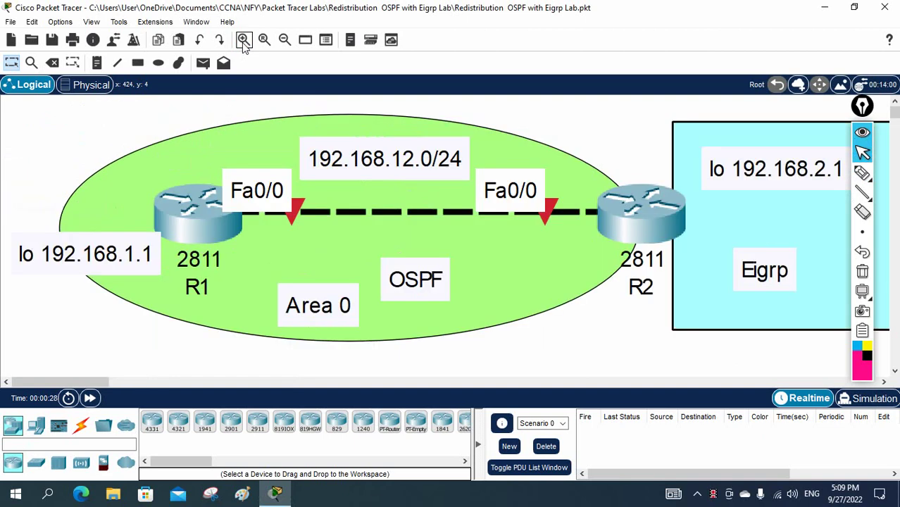
# Zoom out to show the whole lab, then ink marks above R1 and around the EIGRP domain.
pyautogui.click(285, 40)
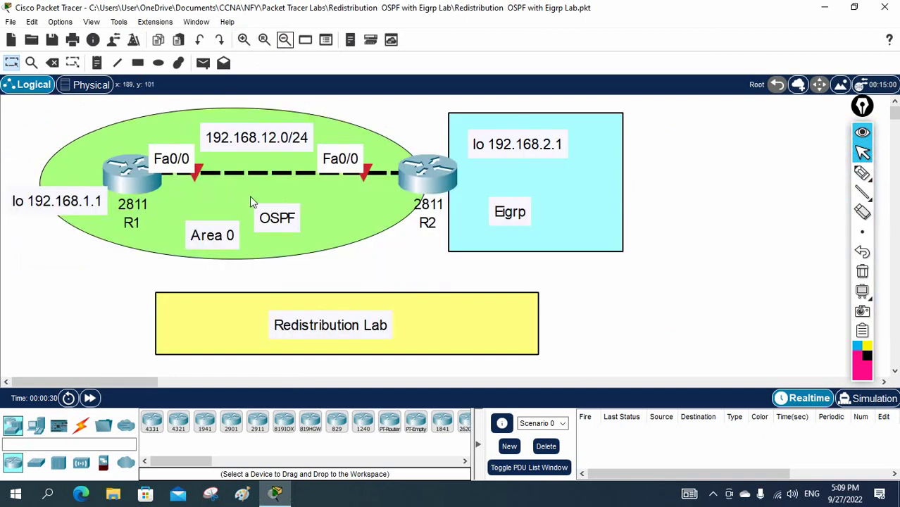
pyautogui.click(862, 172)
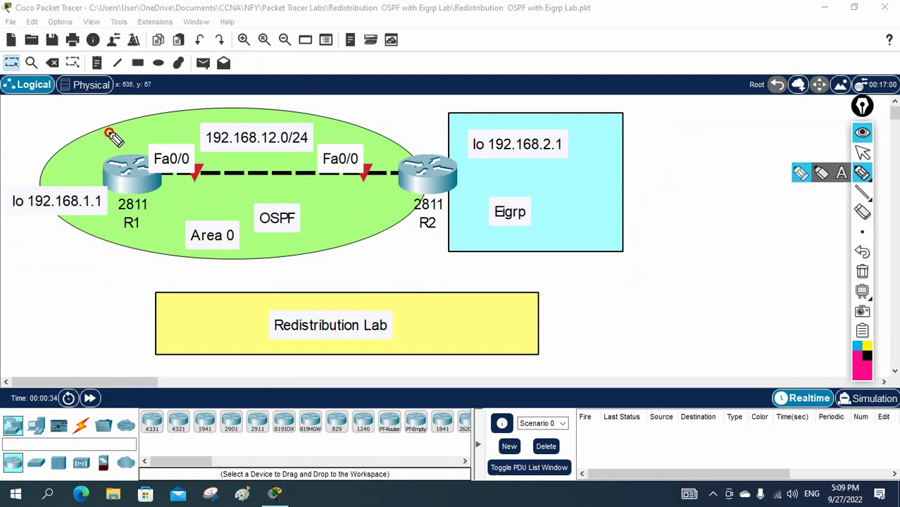
pyautogui.moveTo(112, 135)
pyautogui.mouseDown()
pyautogui.moveTo(108, 159)
pyautogui.moveTo(115, 151)
pyautogui.moveTo(105, 149)
pyautogui.moveTo(128, 148)
pyautogui.moveTo(125, 131)
pyautogui.moveTo(134, 152)
pyautogui.moveTo(108, 162)
pyautogui.moveTo(141, 160)
pyautogui.mouseUp()
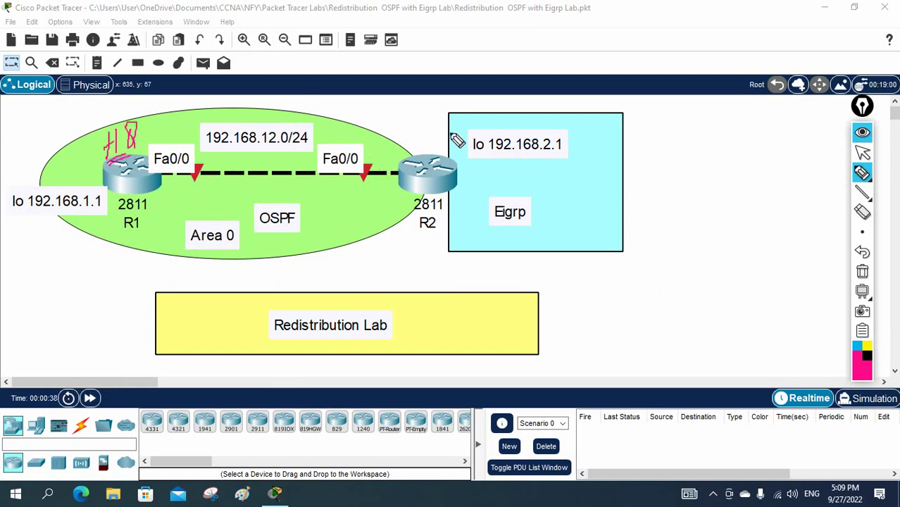
pyautogui.moveTo(450, 104)
pyautogui.mouseDown()
pyautogui.moveTo(431, 112)
pyautogui.moveTo(414, 160)
pyautogui.moveTo(414, 268)
pyautogui.moveTo(600, 288)
pyautogui.mouseUp()
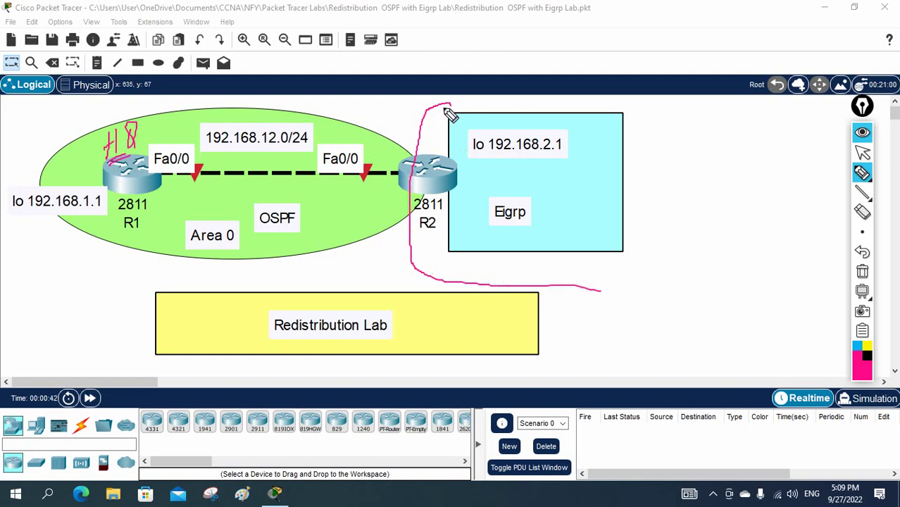
pyautogui.moveTo(449, 107); pyautogui.dragTo(698, 96)
# Underline the Eigrp label and Redistribution Lab title in ink, then erase all annotations.
pyautogui.moveTo(502, 237); pyautogui.dragTo(533, 226)
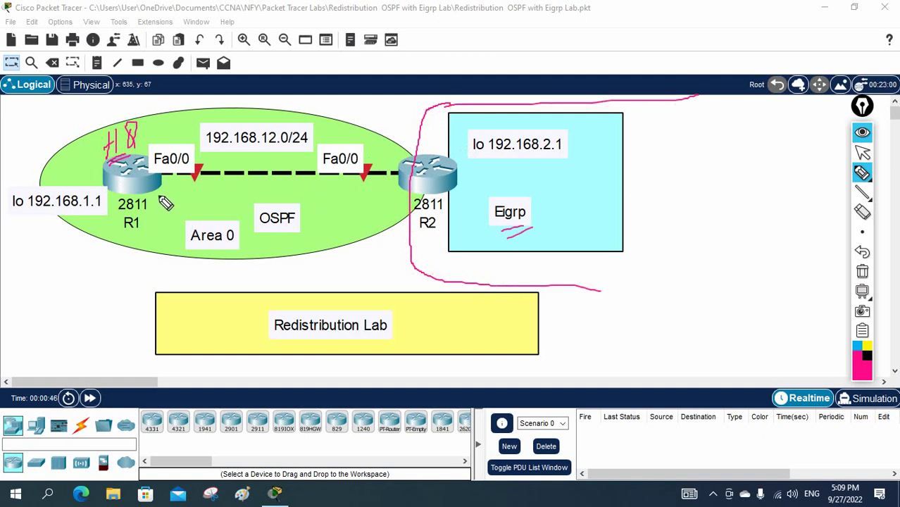
pyautogui.moveTo(118, 161); pyautogui.dragTo(138, 145)
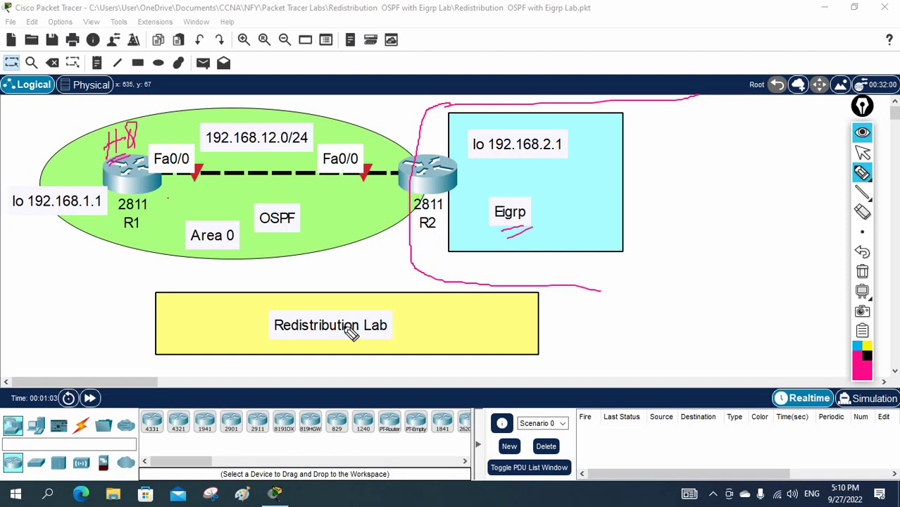
pyautogui.moveTo(280, 338); pyautogui.dragTo(358, 340)
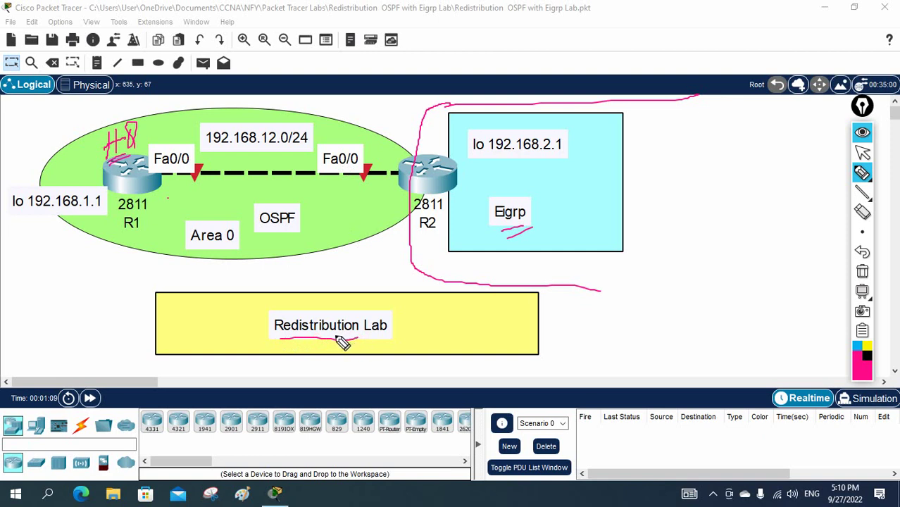
pyautogui.click(862, 272)
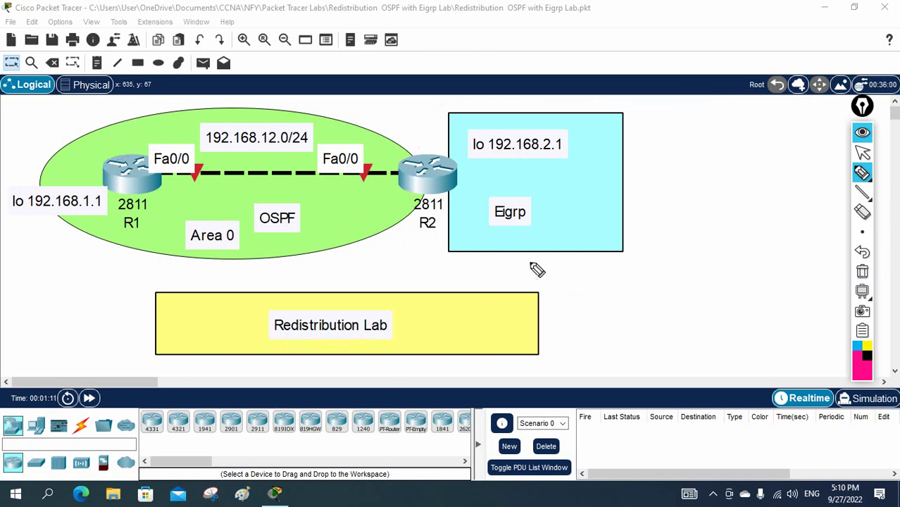
# Underline the R1, R2 and Area 0 labels in ink.
pyautogui.moveTo(125, 234); pyautogui.dragTo(142, 233)
pyautogui.moveTo(423, 235); pyautogui.dragTo(436, 230)
pyautogui.moveTo(424, 239); pyautogui.dragTo(436, 234)
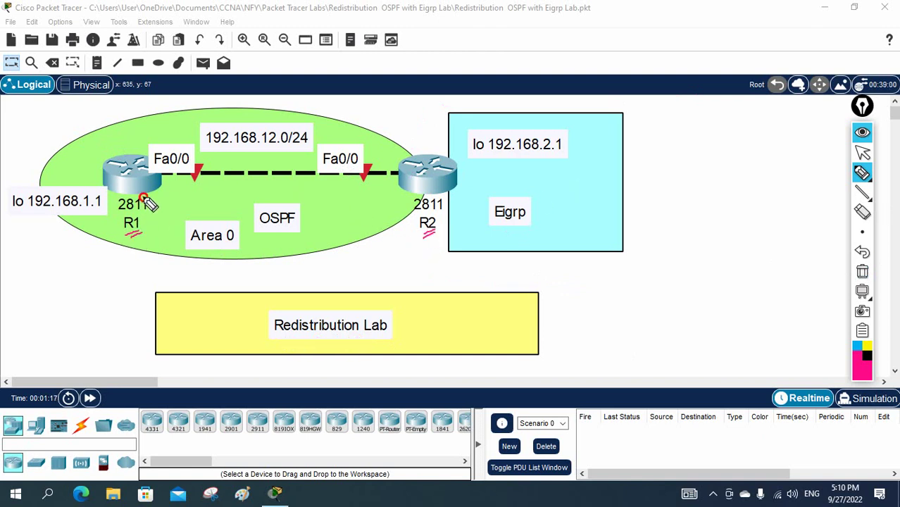
pyautogui.click(241, 198)
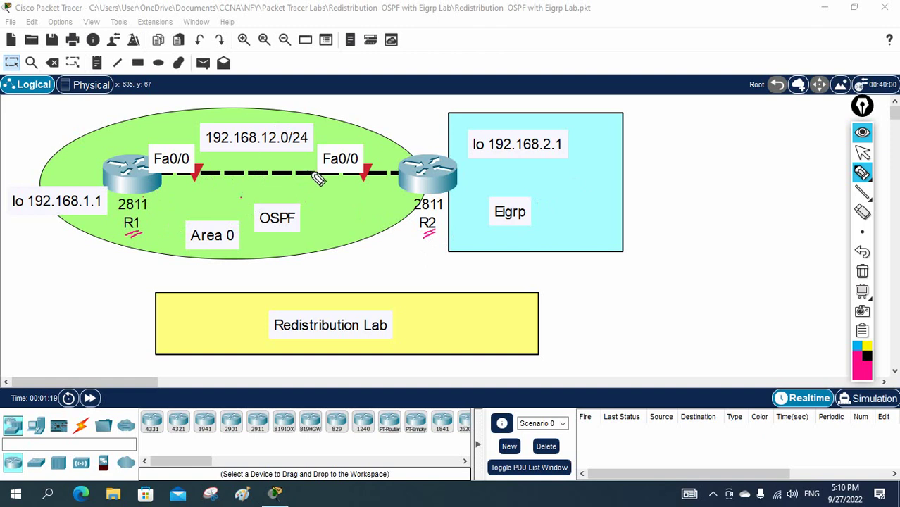
pyautogui.moveTo(197, 251); pyautogui.dragTo(224, 252)
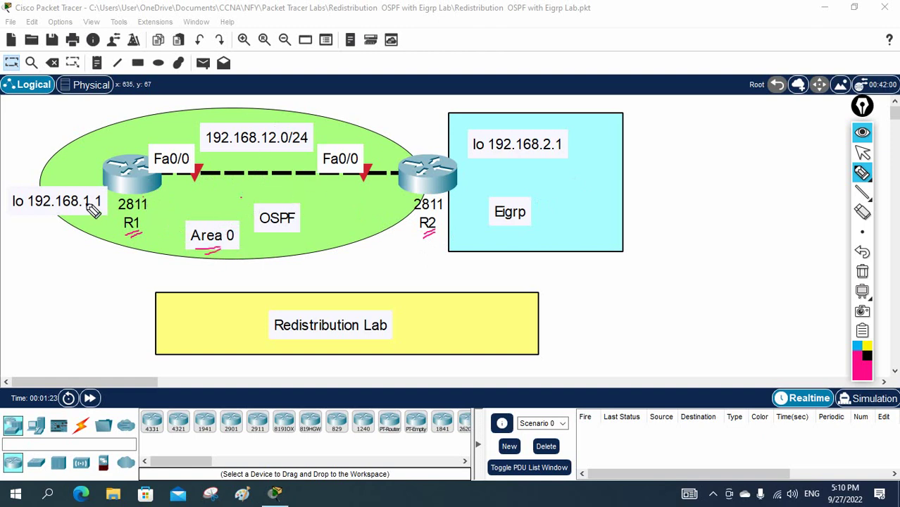
# Mark both loopbacks as LAN, trace the R1–R2 route, and underline Redistribution Lab.
pyautogui.moveTo(96, 199)
pyautogui.mouseDown()
pyautogui.moveTo(64, 182)
pyautogui.moveTo(16, 186)
pyautogui.moveTo(9, 215)
pyautogui.moveTo(44, 226)
pyautogui.moveTo(103, 218)
pyautogui.moveTo(100, 192)
pyautogui.moveTo(70, 199)
pyautogui.mouseUp()
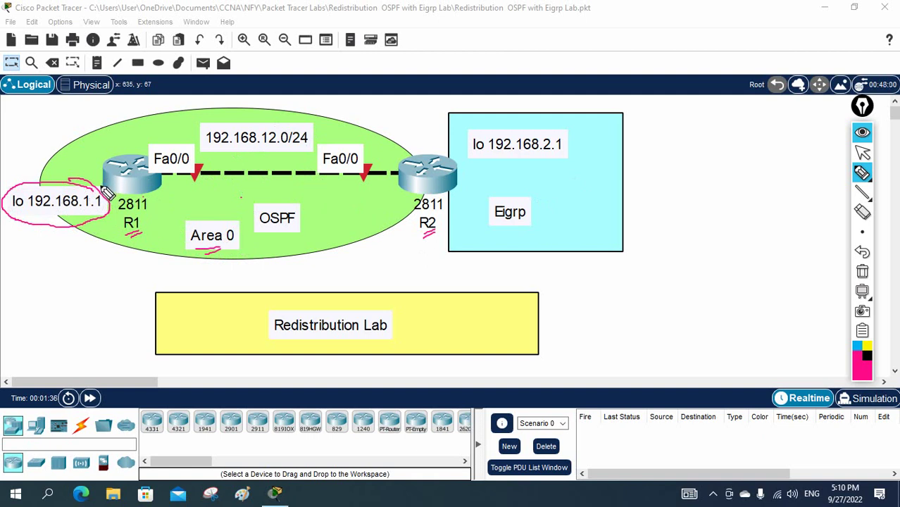
pyautogui.moveTo(49, 181)
pyautogui.mouseDown()
pyautogui.moveTo(51, 154)
pyautogui.moveTo(66, 174)
pyautogui.moveTo(93, 143)
pyautogui.mouseUp()
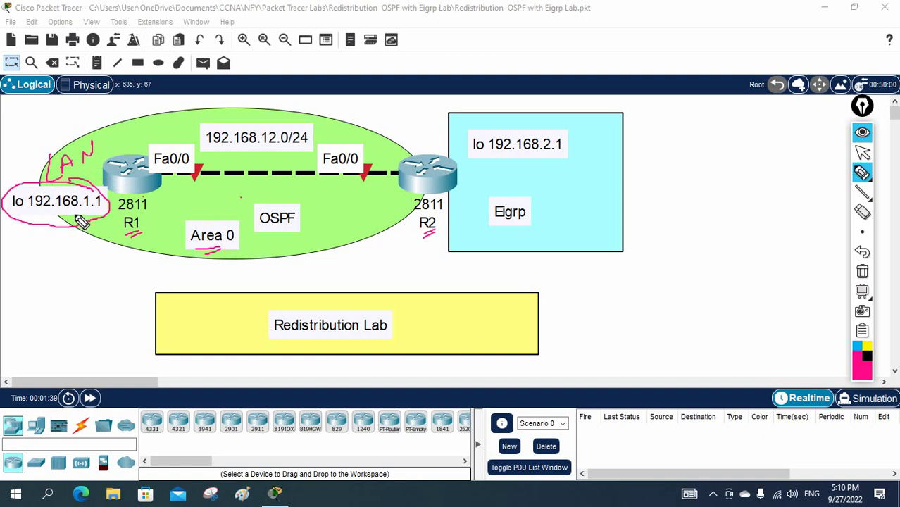
pyautogui.moveTo(471, 163)
pyautogui.mouseDown()
pyautogui.moveTo(537, 163)
pyautogui.moveTo(496, 173)
pyautogui.moveTo(509, 188)
pyautogui.moveTo(546, 165)
pyautogui.mouseUp()
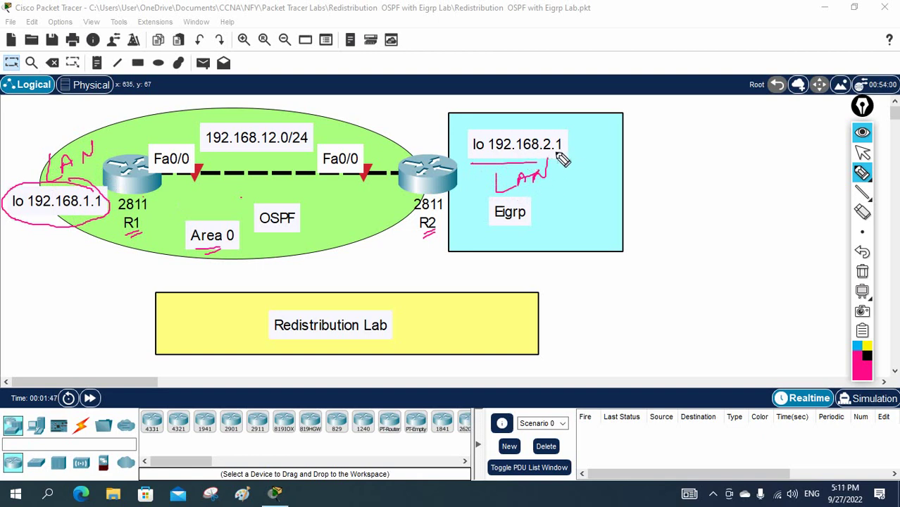
pyautogui.moveTo(478, 128)
pyautogui.mouseDown()
pyautogui.moveTo(450, 170)
pyautogui.moveTo(457, 199)
pyautogui.moveTo(535, 236)
pyautogui.mouseUp()
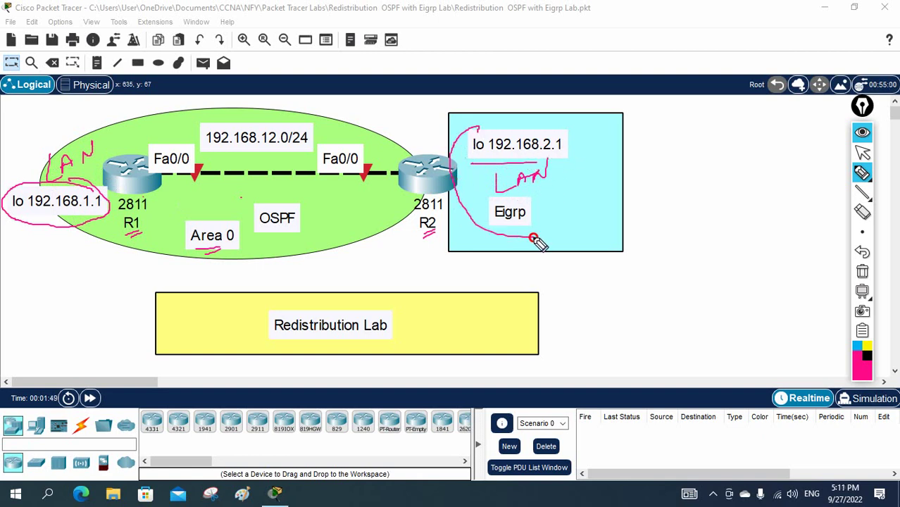
pyautogui.moveTo(118, 181)
pyautogui.mouseDown()
pyautogui.moveTo(60, 210)
pyautogui.moveTo(98, 169)
pyautogui.moveTo(378, 156)
pyautogui.moveTo(387, 208)
pyautogui.moveTo(166, 218)
pyautogui.moveTo(169, 181)
pyautogui.mouseUp()
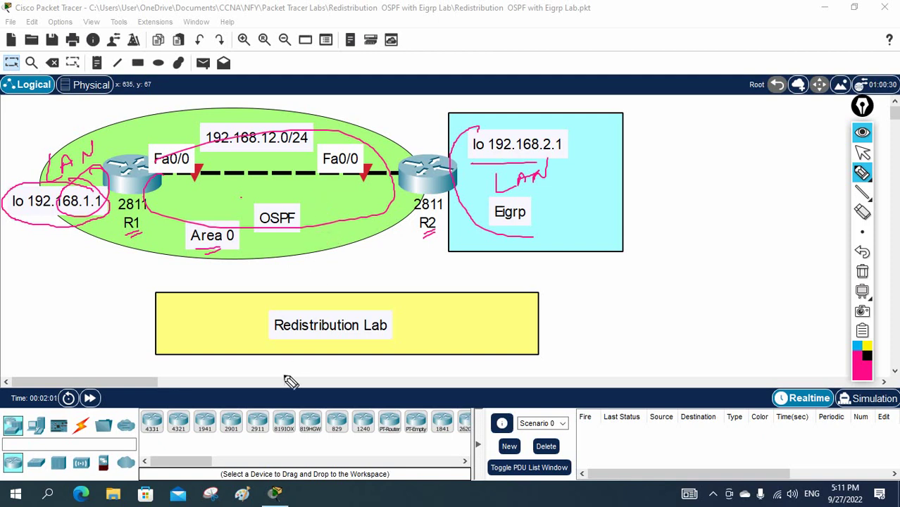
pyautogui.moveTo(274, 338); pyautogui.dragTo(358, 338)
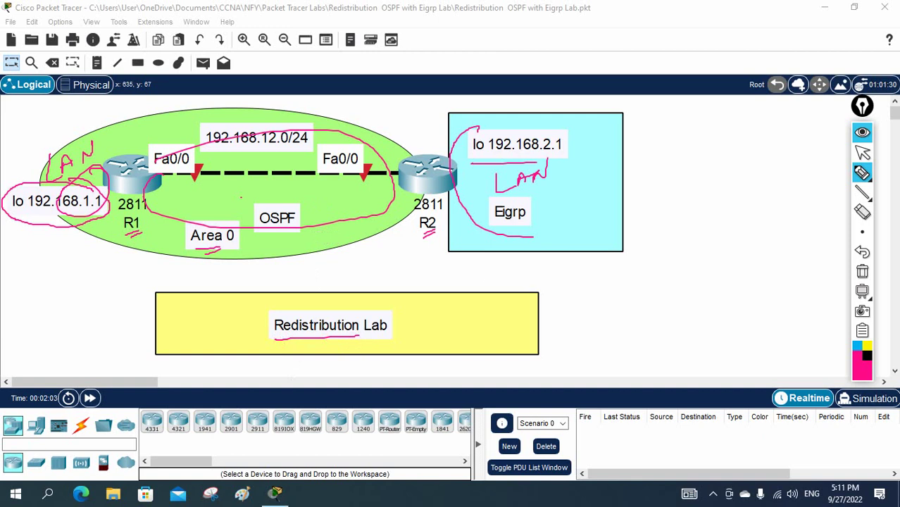
# Clear the ink and bring up router R1's CLI in a widened window.
pyautogui.click(863, 272)
pyautogui.click(862, 152)
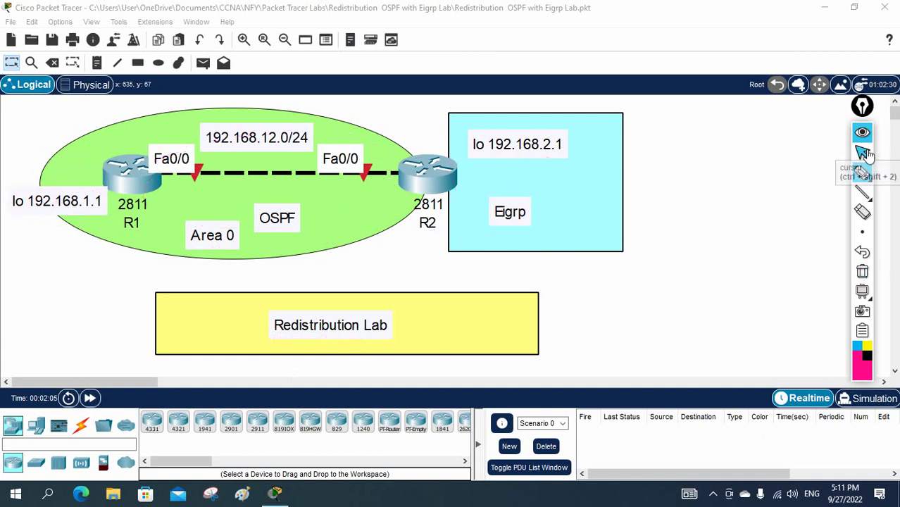
pyautogui.click(133, 187)
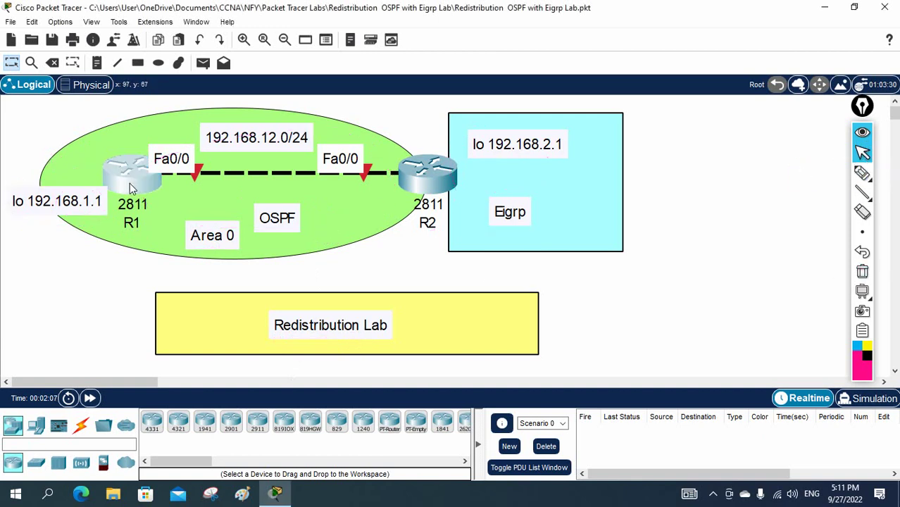
pyautogui.click(318, 41)
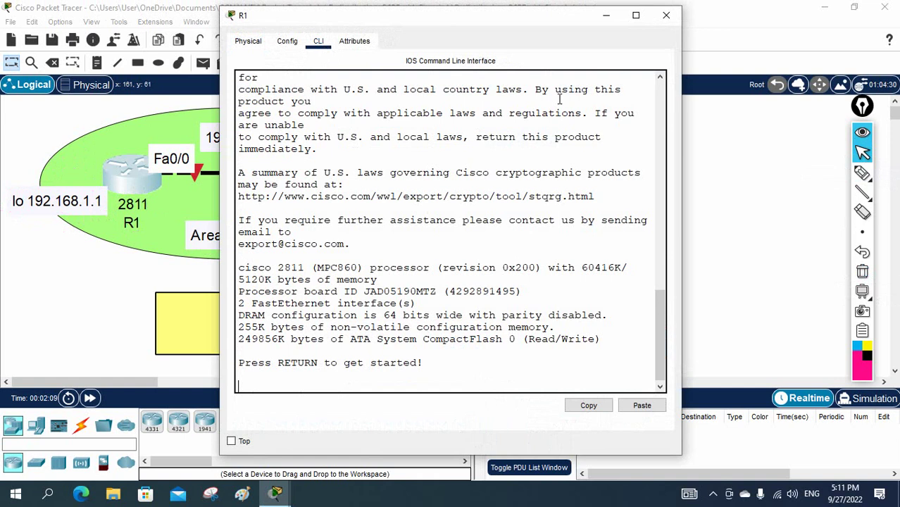
pyautogui.moveTo(681, 110); pyautogui.dragTo(780, 115)
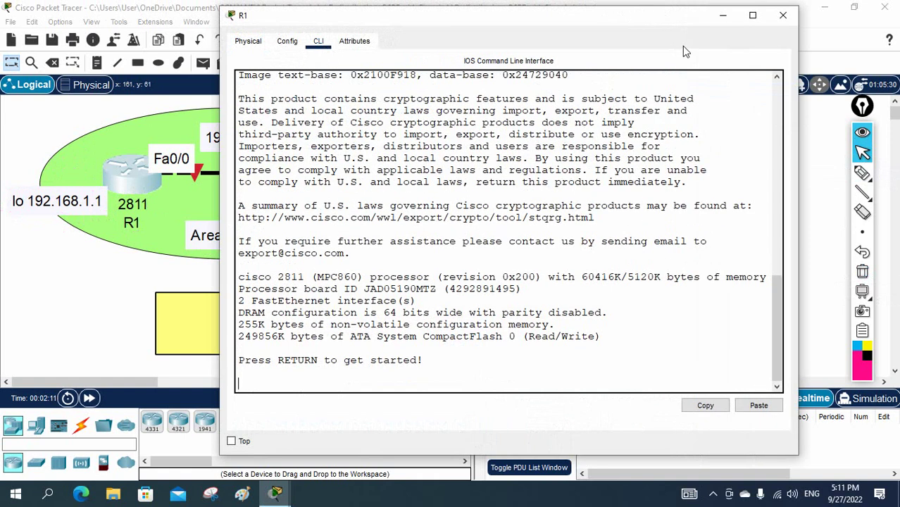
pyautogui.moveTo(635, 16); pyautogui.dragTo(720, 29)
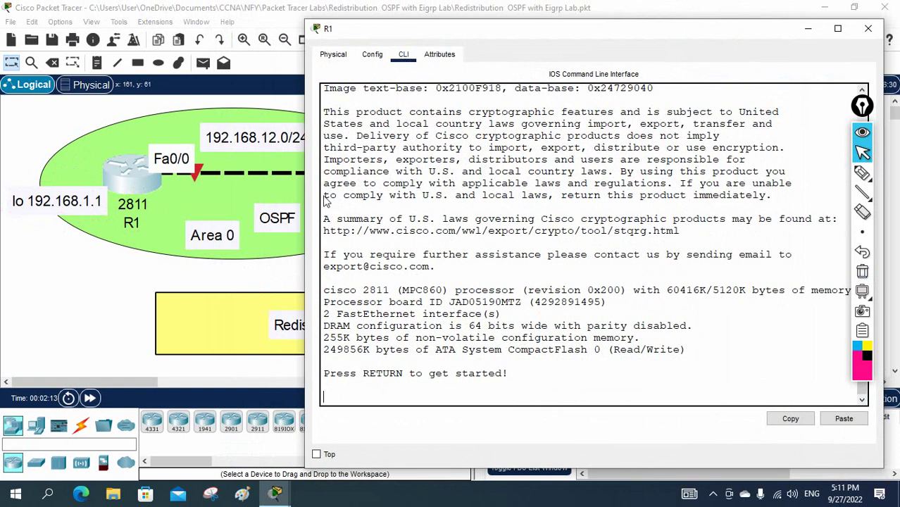
pyautogui.moveTo(304, 186); pyautogui.dragTo(259, 186)
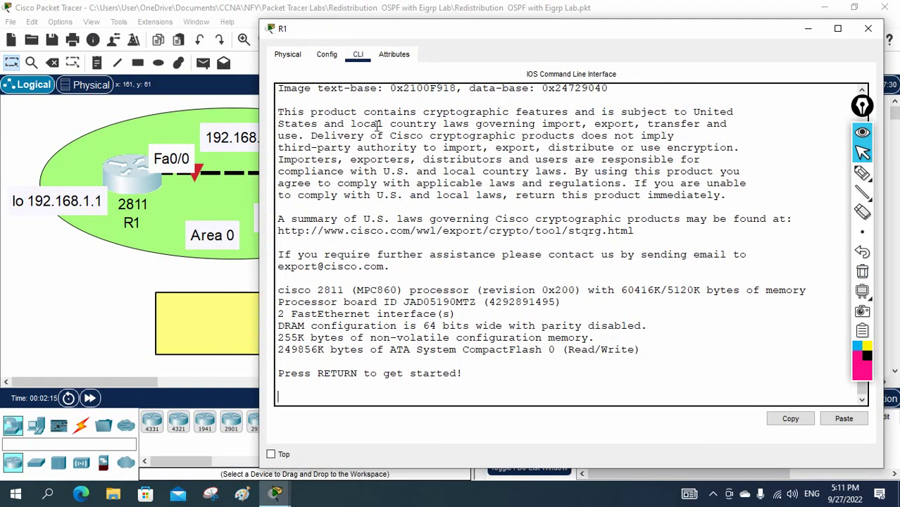
pyautogui.moveTo(483, 34); pyautogui.dragTo(519, 19)
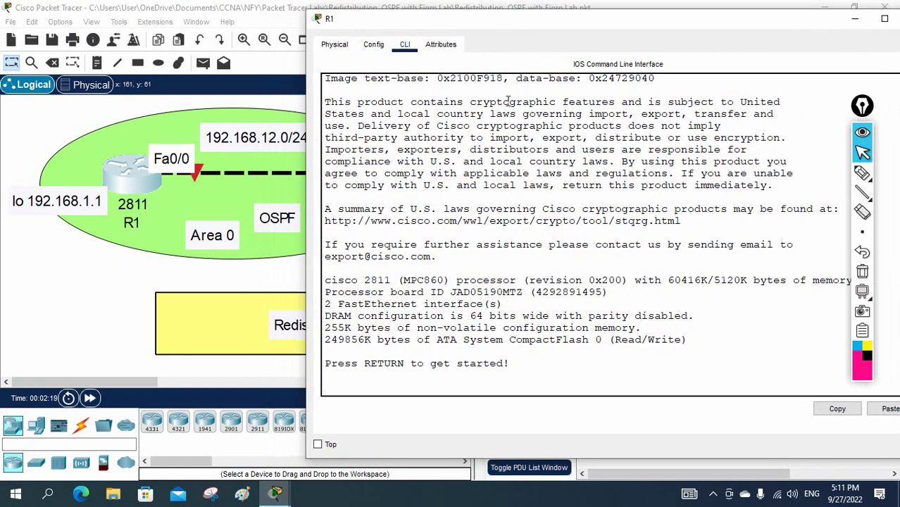
# Enter global configuration mode on R1 and set its hostname to R1.
pyautogui.press('Return')
pyautogui.press('Return')
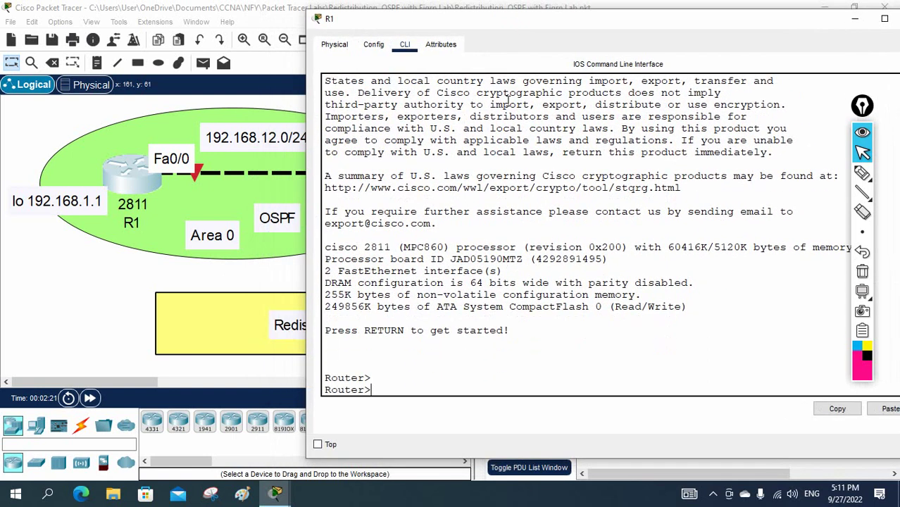
pyautogui.write('en')
pyautogui.press('Return')
pyautogui.write('config')
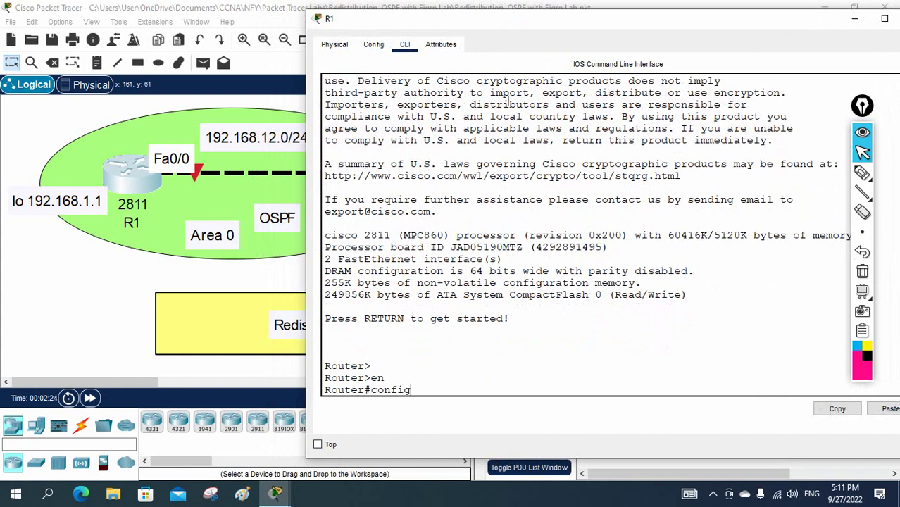
pyautogui.write(' t')
pyautogui.press('Return')
pyautogui.write('host')
pyautogui.press('Tab')
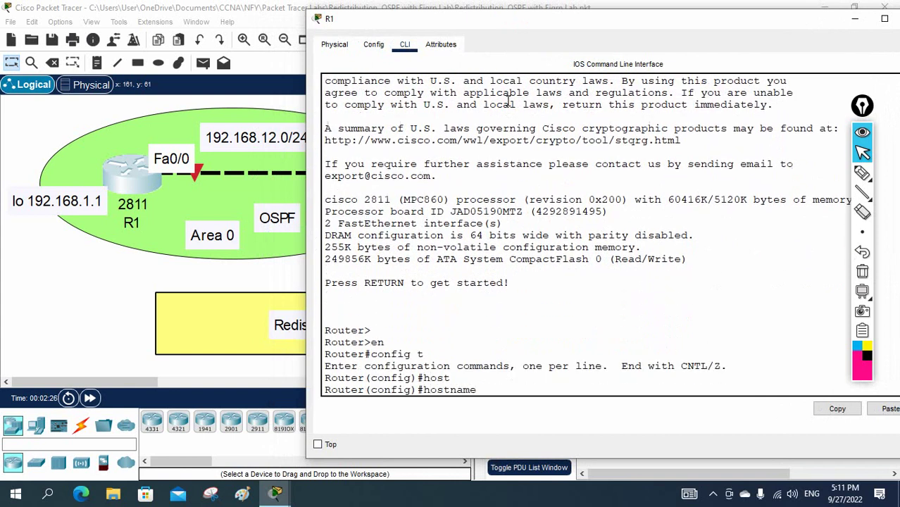
pyautogui.write('R1')
pyautogui.press('Return')
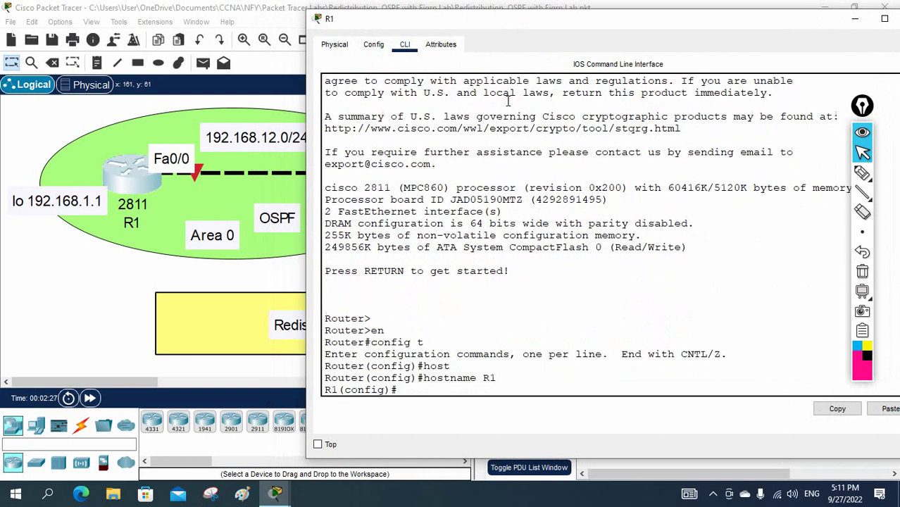
pyautogui.press('Return')
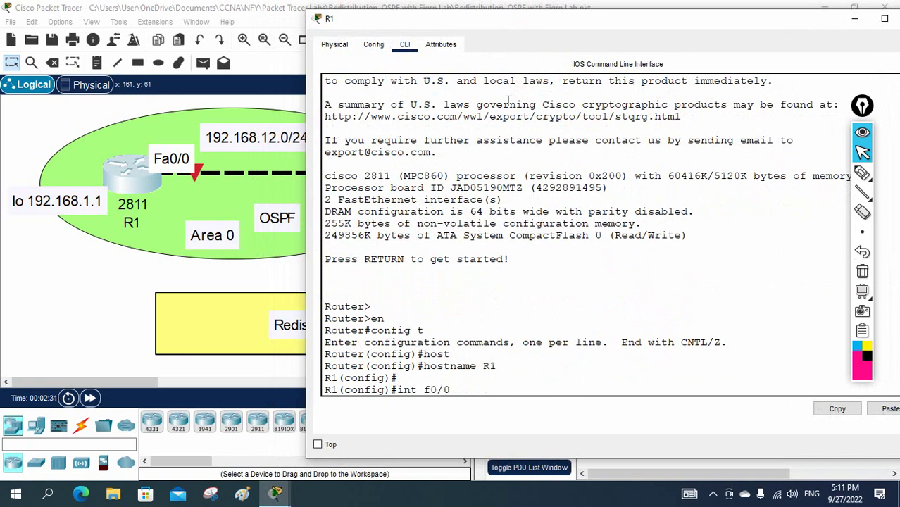
# Assign Fa0/0 the address 192.168.12.1 255.255.255.0 and enable it with no shutdown.
pyautogui.press('Return')
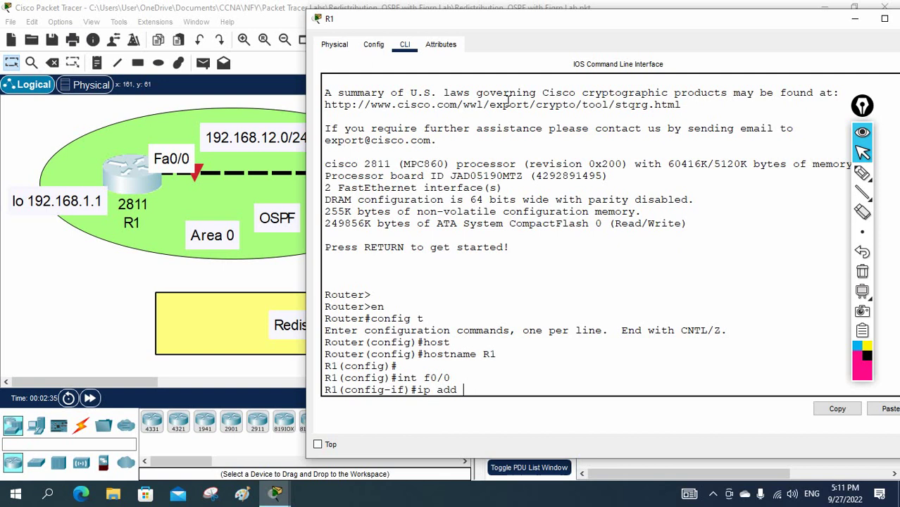
pyautogui.moveTo(480, 26); pyautogui.dragTo(516, 28)
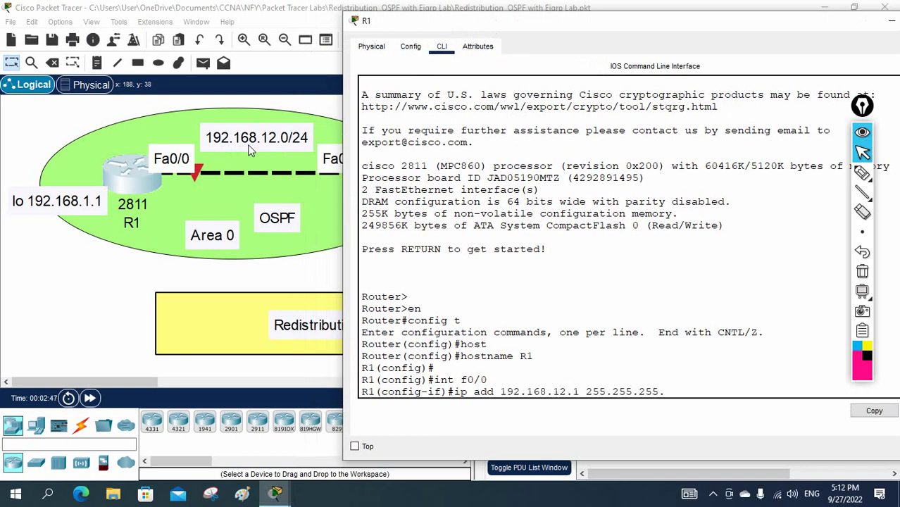
pyautogui.write('0')
pyautogui.press('Return')
pyautogui.write('no s')
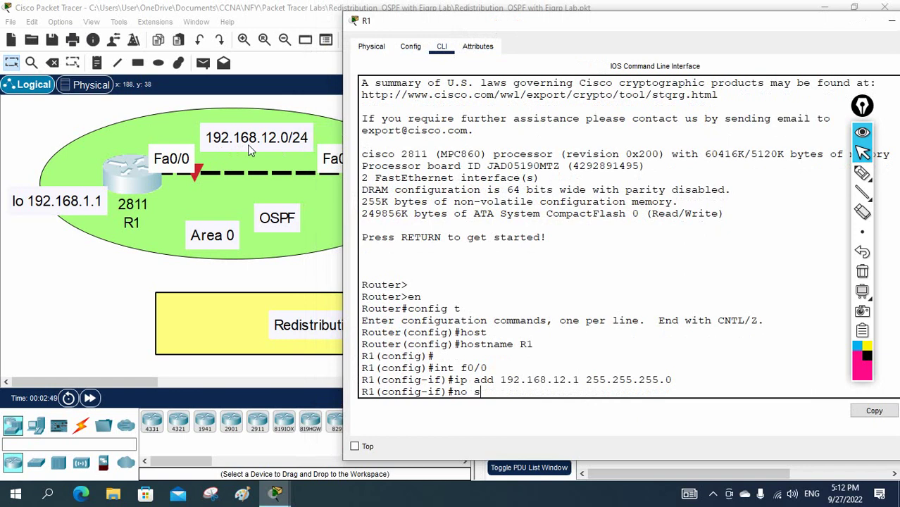
pyautogui.write('h')
pyautogui.press('Return')
pyautogui.press('Return')
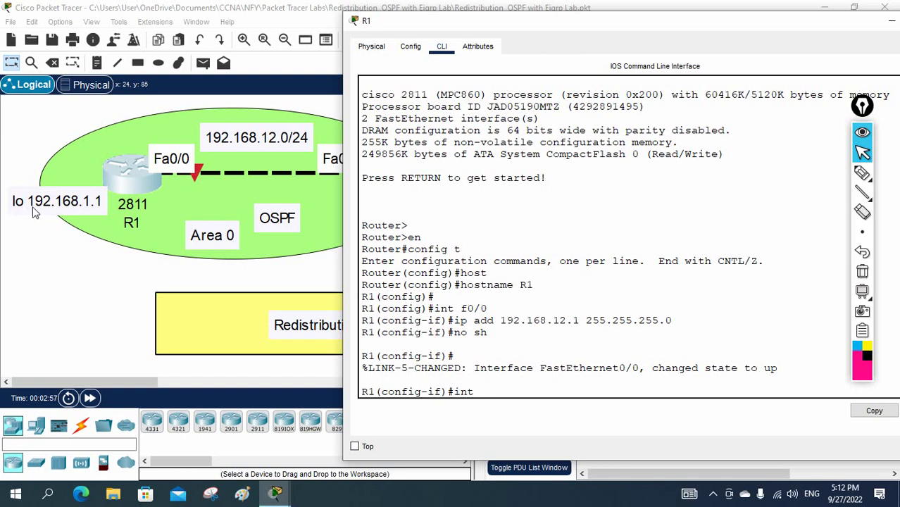
# Configure Loopback0 with 192.168.1.1 255.255.255.0 and enable it.
pyautogui.write('int lo 0')
pyautogui.press('Return')
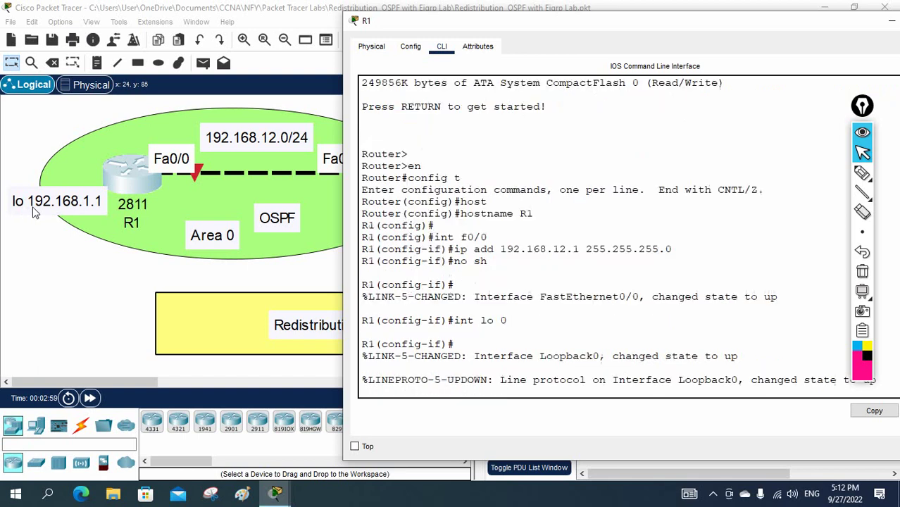
pyautogui.press('Return')
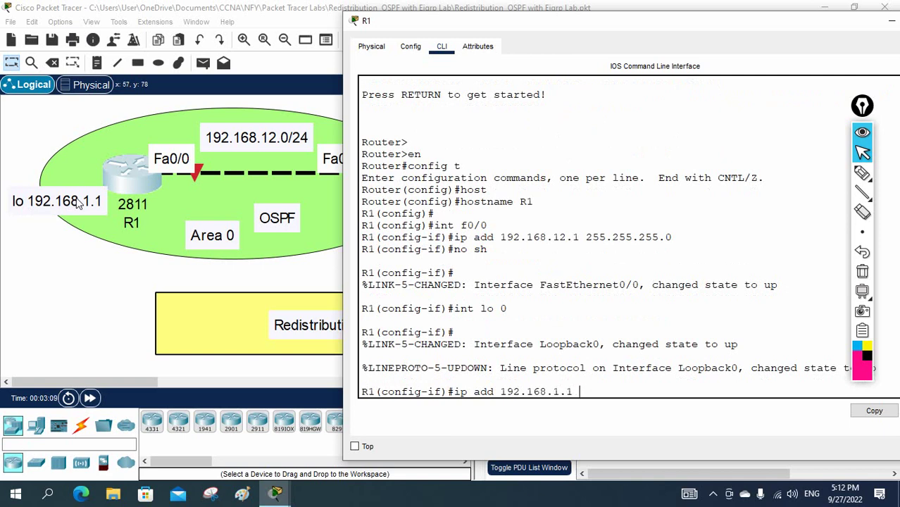
pyautogui.write('5.255')
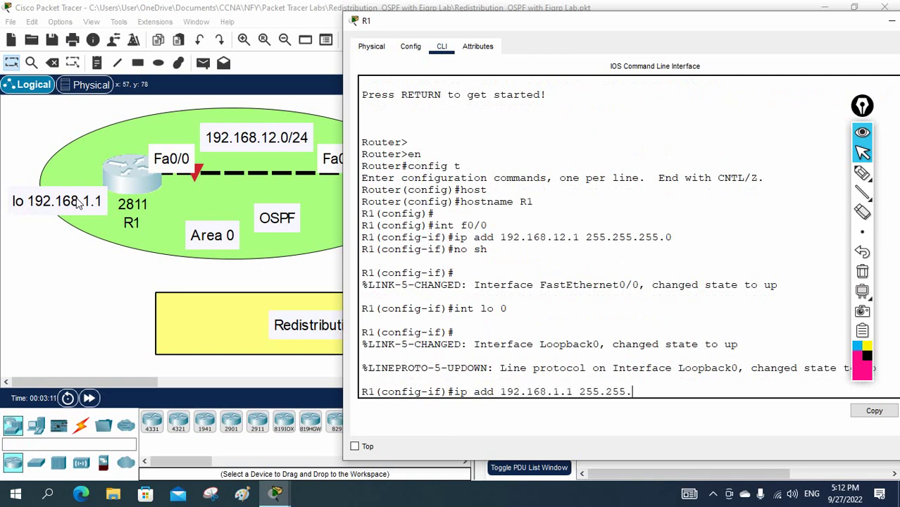
pyautogui.write('.0')
pyautogui.press('Return')
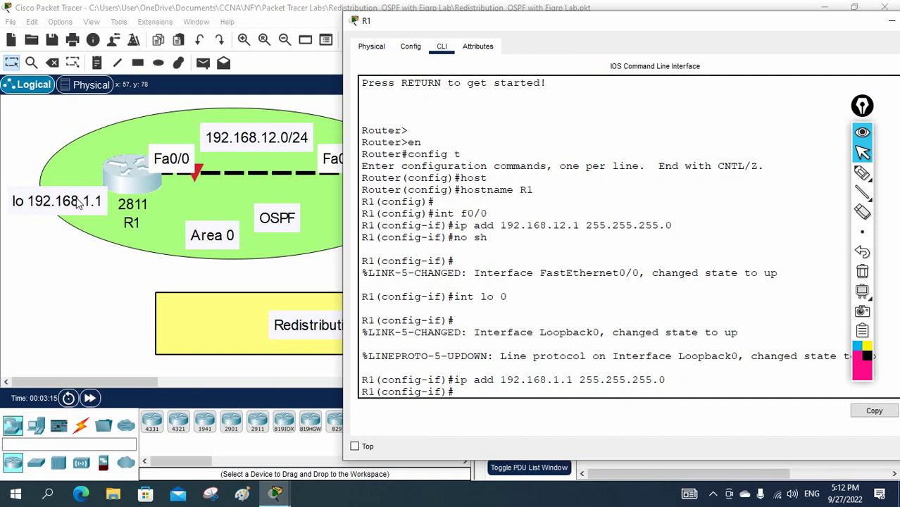
pyautogui.write('no sh')
pyautogui.press('Return')
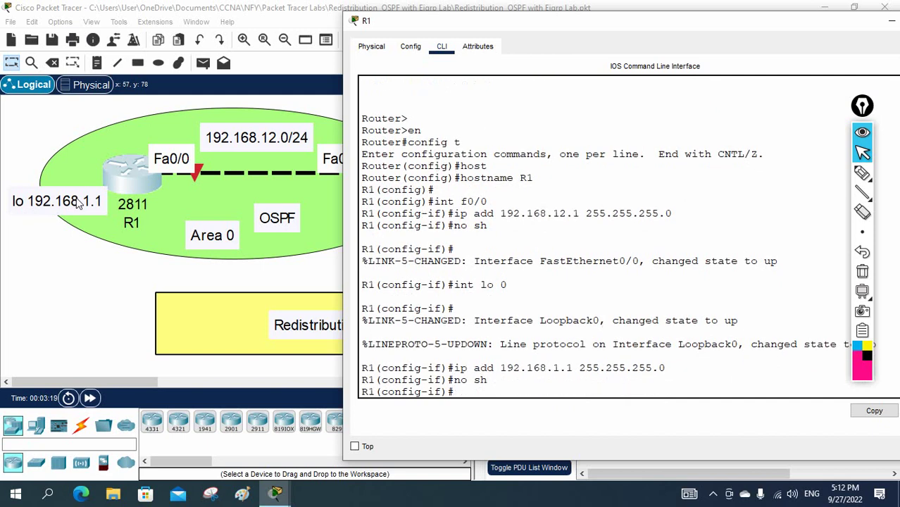
# Exit interface mode and run do sh ip int br to list R1's interfaces.
pyautogui.write('exit')
pyautogui.press('Return')
pyautogui.press('Return')
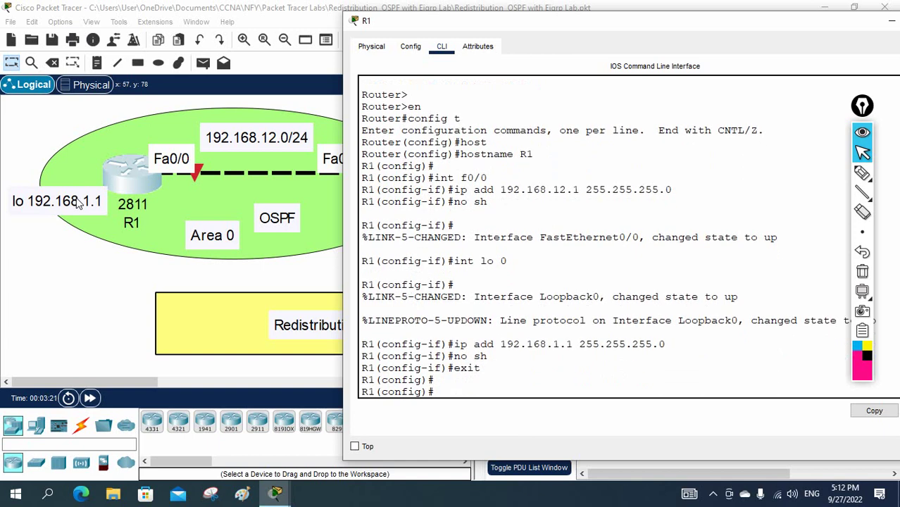
pyautogui.write('do sh ip int br')
pyautogui.press('Return')
pyautogui.press('Return')
pyautogui.press('Return')
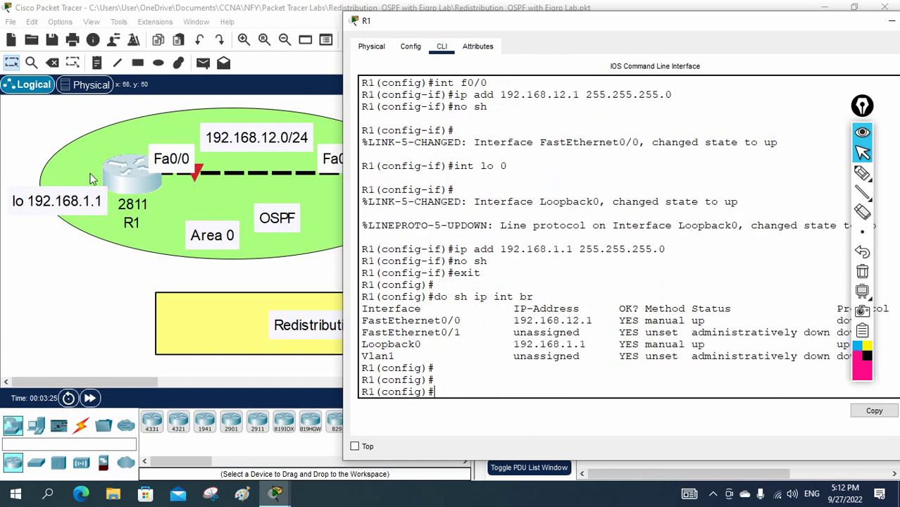
# Mark the FastEthernet0/0 row (192.168.12.1, status up, protocol down) in the output, then erase it.
pyautogui.moveTo(861, 106)
pyautogui.mouseDown()
pyautogui.moveTo(4, 120)
pyautogui.moveTo(16, 97)
pyautogui.moveTo(36, 100)
pyautogui.mouseUp()
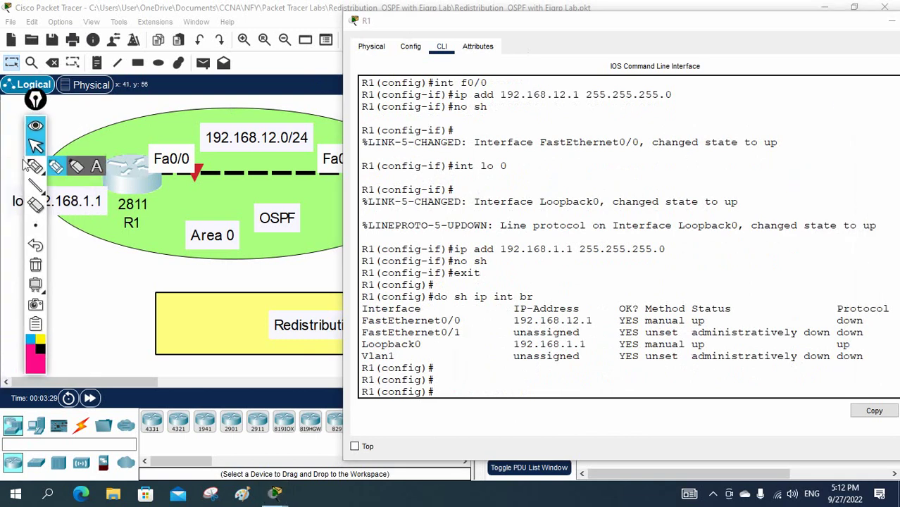
pyautogui.click(58, 167)
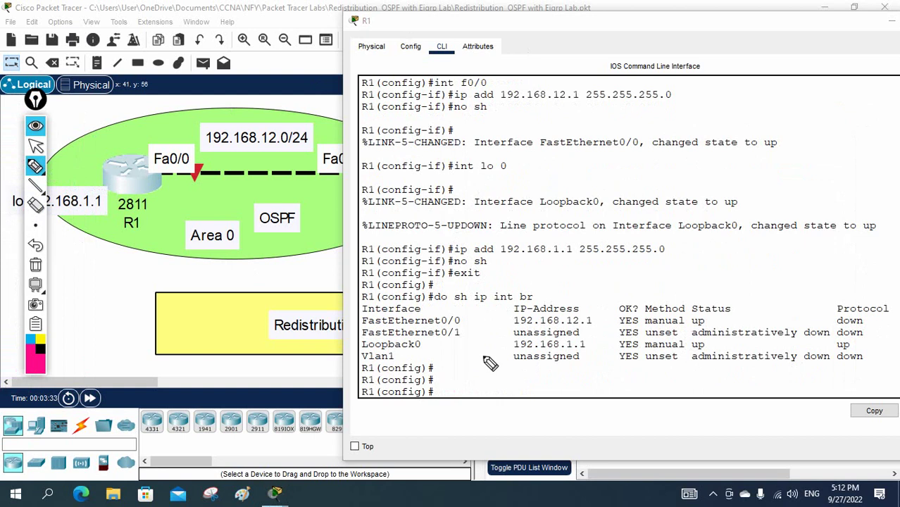
pyautogui.moveTo(462, 320); pyautogui.dragTo(481, 313)
pyautogui.moveTo(195, 144); pyautogui.dragTo(187, 141)
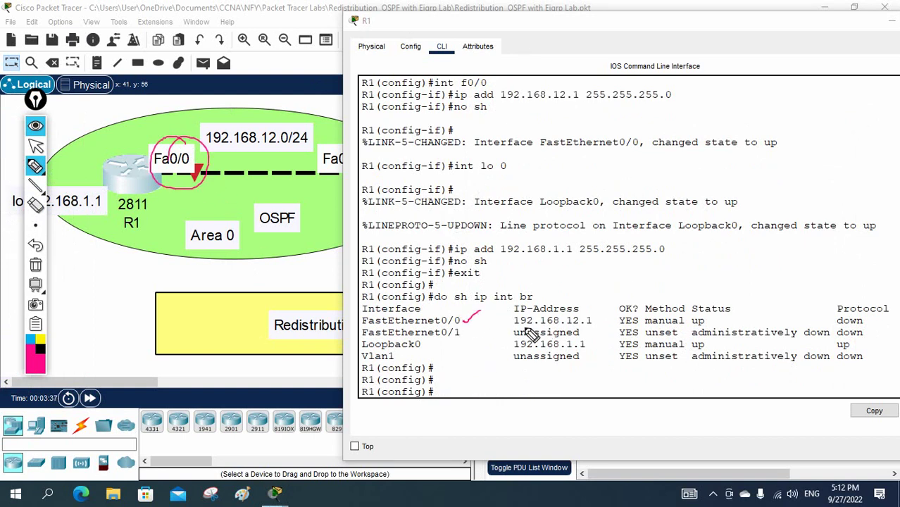
pyautogui.moveTo(514, 324); pyautogui.dragTo(592, 321)
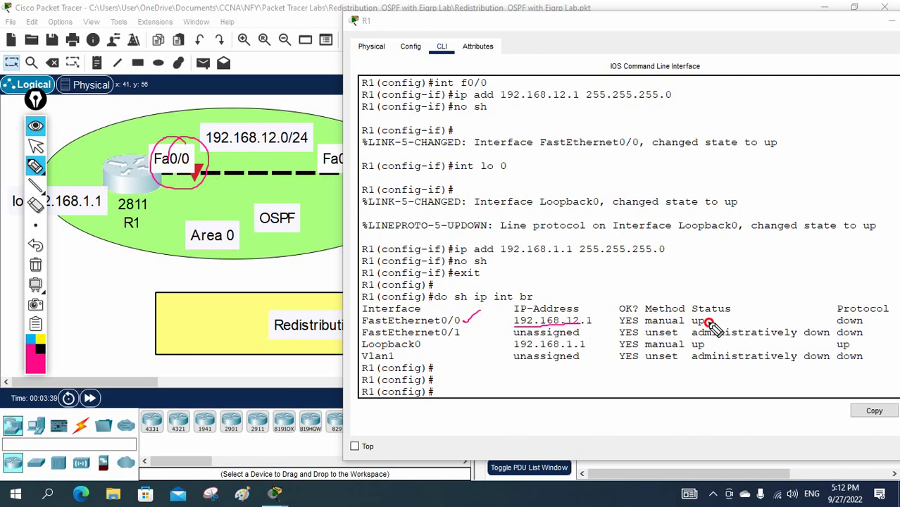
pyautogui.moveTo(708, 324); pyautogui.dragTo(730, 313)
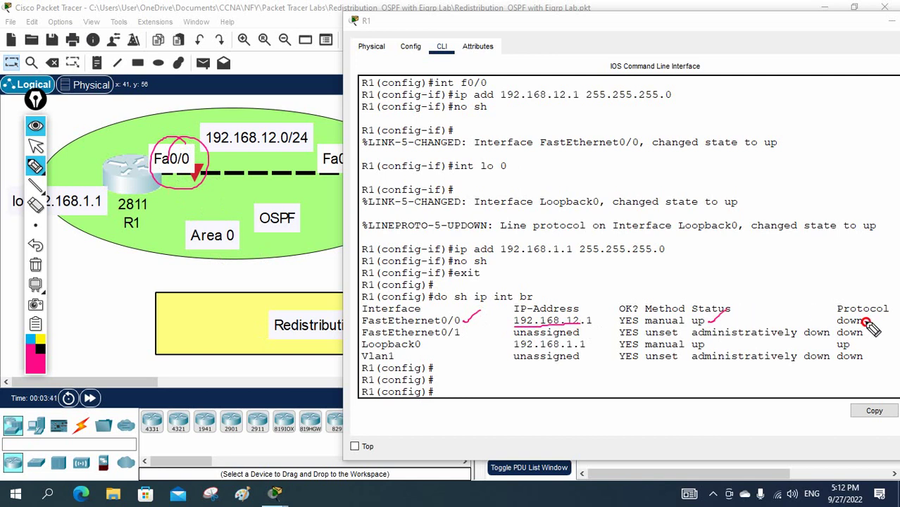
pyautogui.moveTo(864, 322); pyautogui.dragTo(880, 314)
pyautogui.click(35, 145)
pyautogui.moveTo(504, 25); pyautogui.dragTo(616, 36)
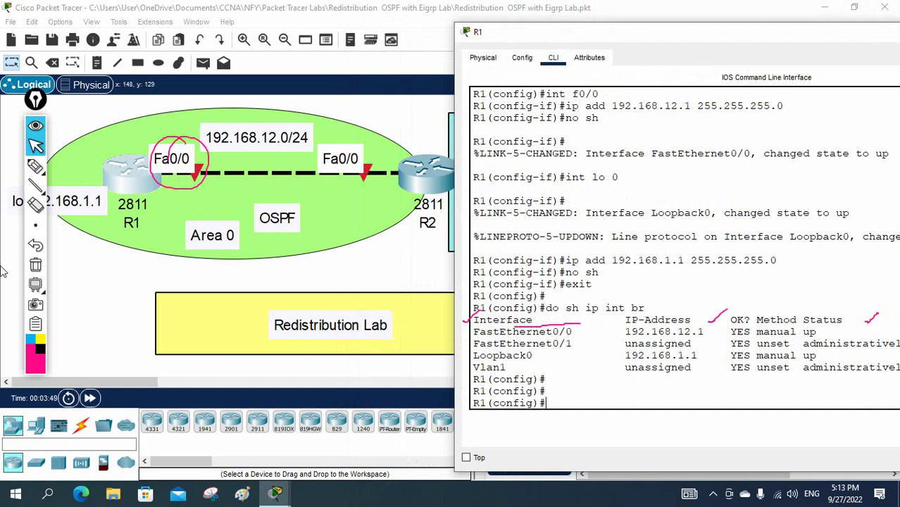
pyautogui.click(35, 265)
# Underline the Loopback0 row: address 192.168.1.1, status up, protocol up.
pyautogui.click(35, 166)
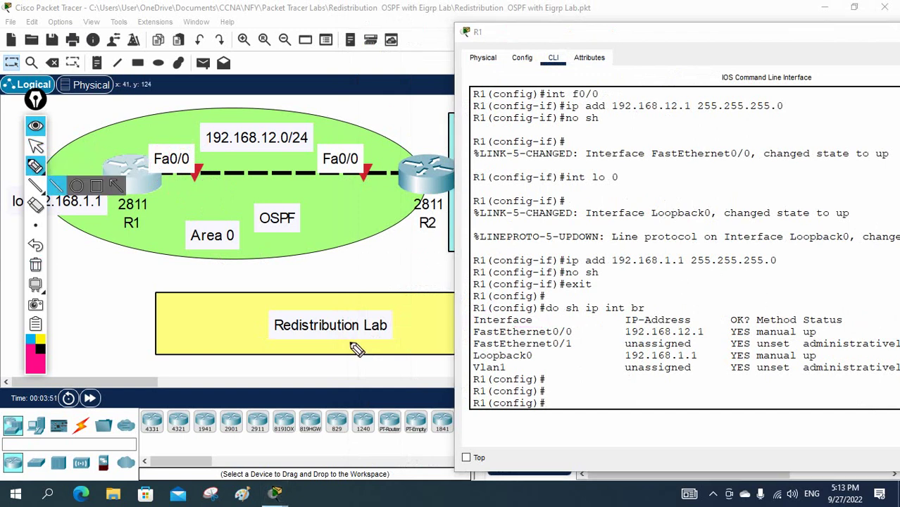
pyautogui.moveTo(473, 360)
pyautogui.mouseDown()
pyautogui.moveTo(539, 359)
pyautogui.moveTo(554, 345)
pyautogui.mouseUp()
pyautogui.moveTo(625, 360); pyautogui.dragTo(689, 360)
pyautogui.click(35, 146)
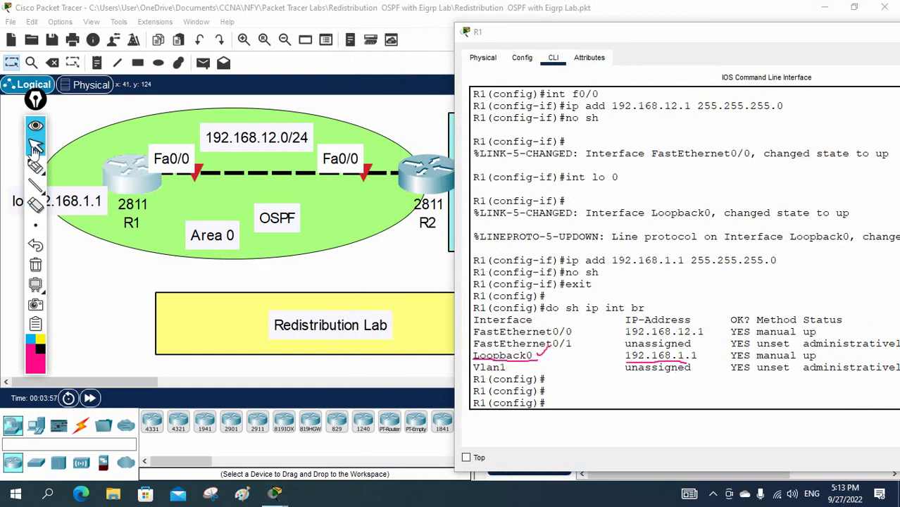
pyautogui.moveTo(493, 36); pyautogui.dragTo(378, 39)
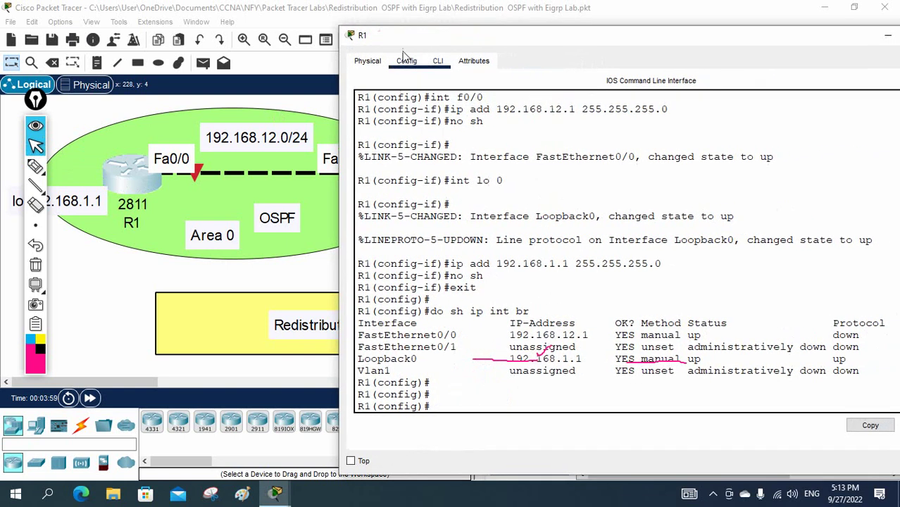
pyautogui.click(37, 169)
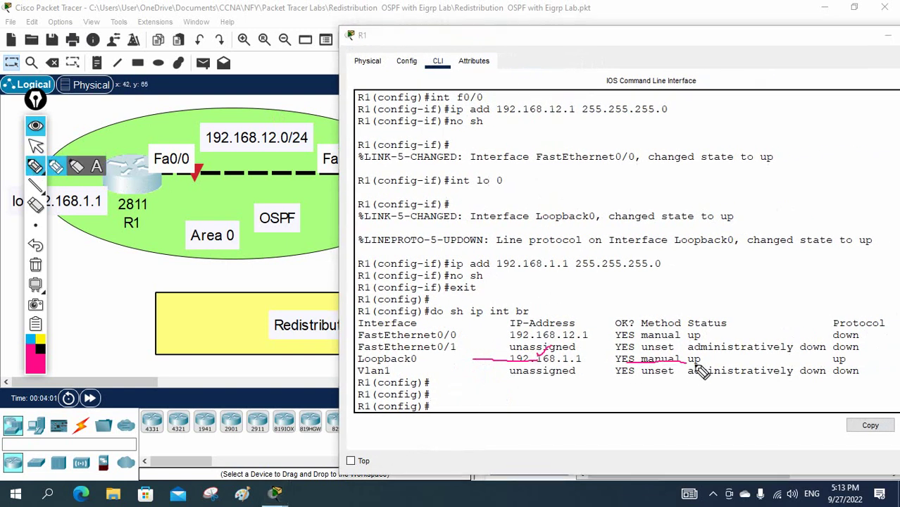
pyautogui.moveTo(687, 361); pyautogui.dragTo(704, 361)
pyautogui.moveTo(831, 365); pyautogui.dragTo(853, 365)
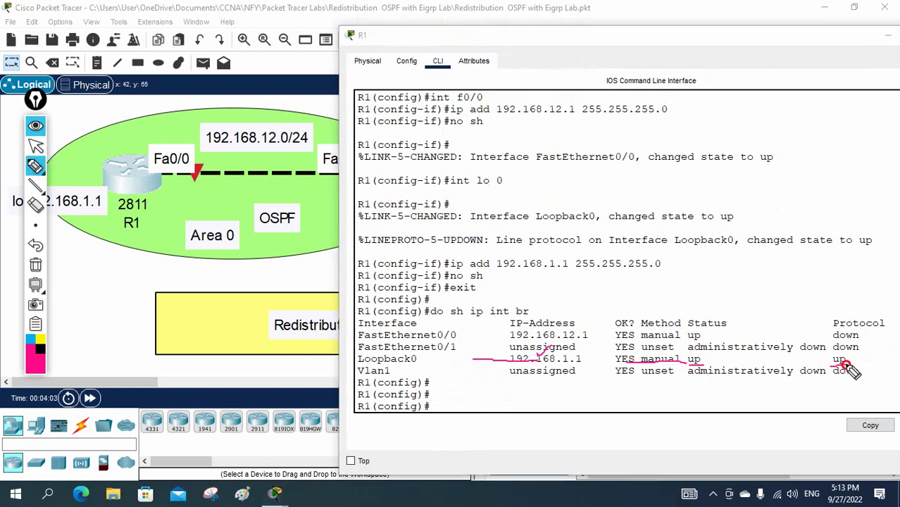
# Erase the underlines and close R1's console window.
pyautogui.click(35, 146)
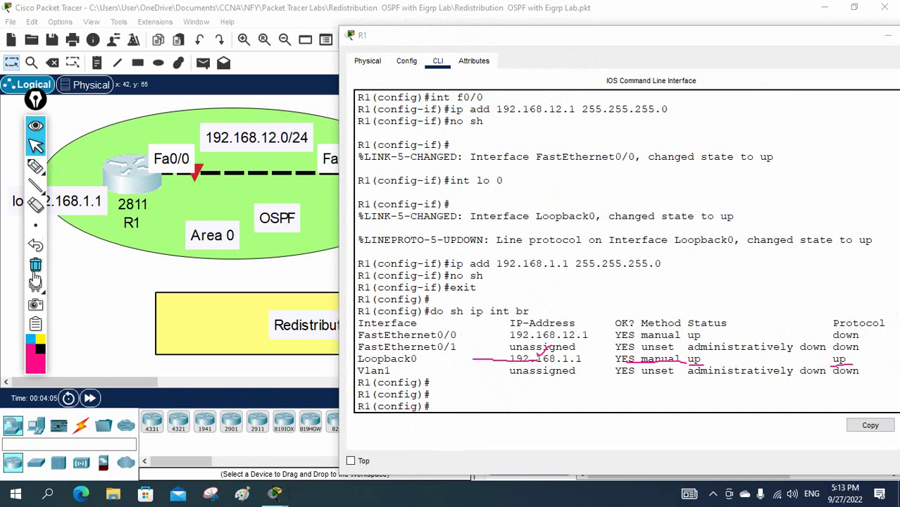
pyautogui.click(35, 265)
pyautogui.moveTo(634, 36); pyautogui.dragTo(514, 44)
pyautogui.click(828, 45)
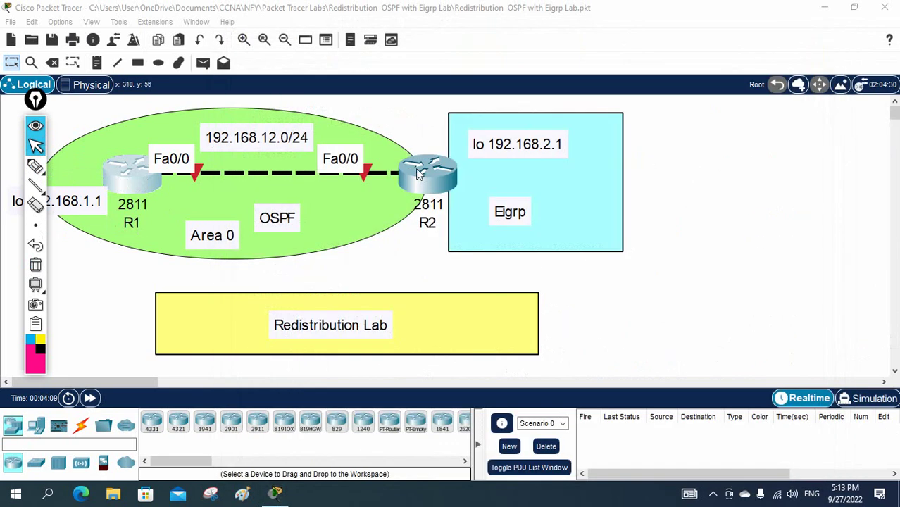
# Bring up R2's CLI, zoom the topology out, and widen R2's console.
pyautogui.click(426, 176)
pyautogui.click(318, 41)
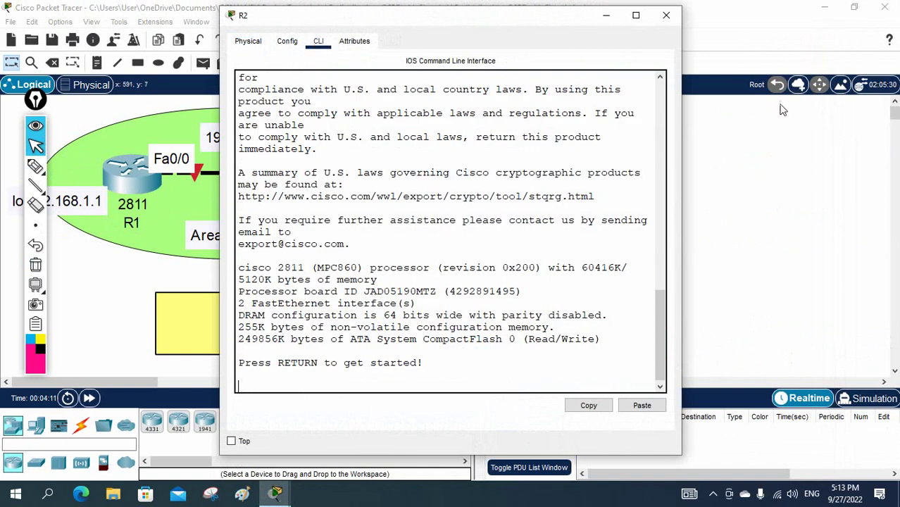
pyautogui.moveTo(684, 127); pyautogui.dragTo(862, 123)
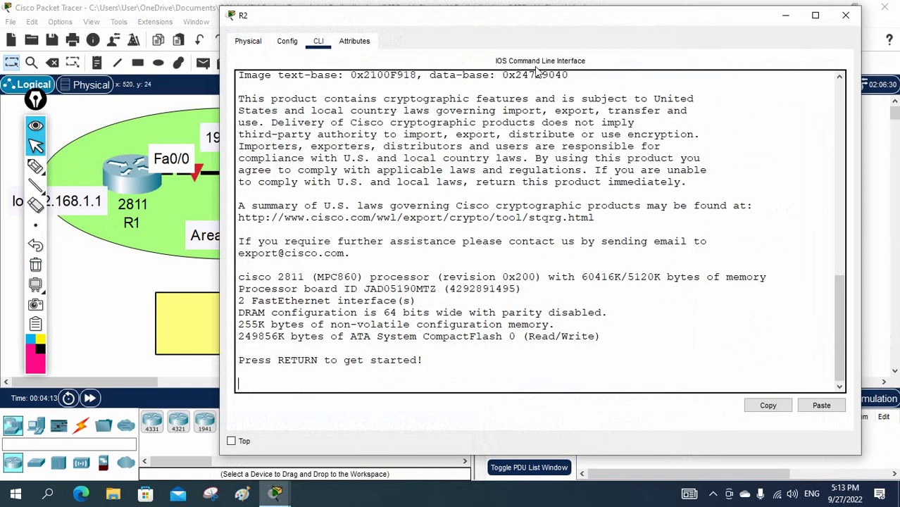
pyautogui.moveTo(532, 18); pyautogui.dragTo(764, 17)
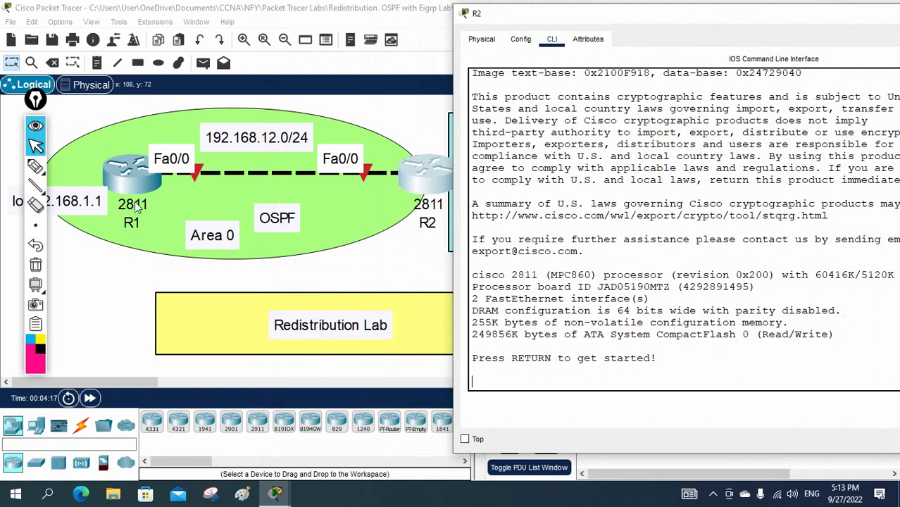
pyautogui.click(285, 39)
pyautogui.click(284, 39)
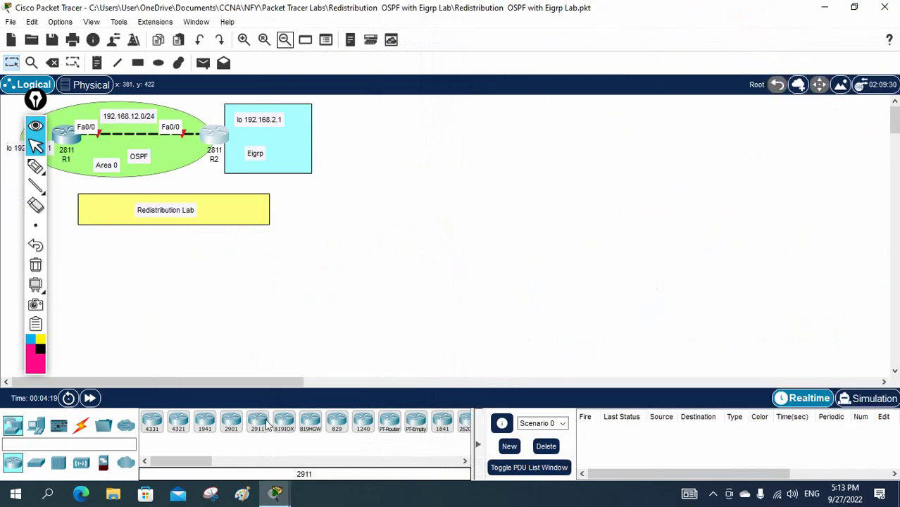
pyautogui.click(219, 138)
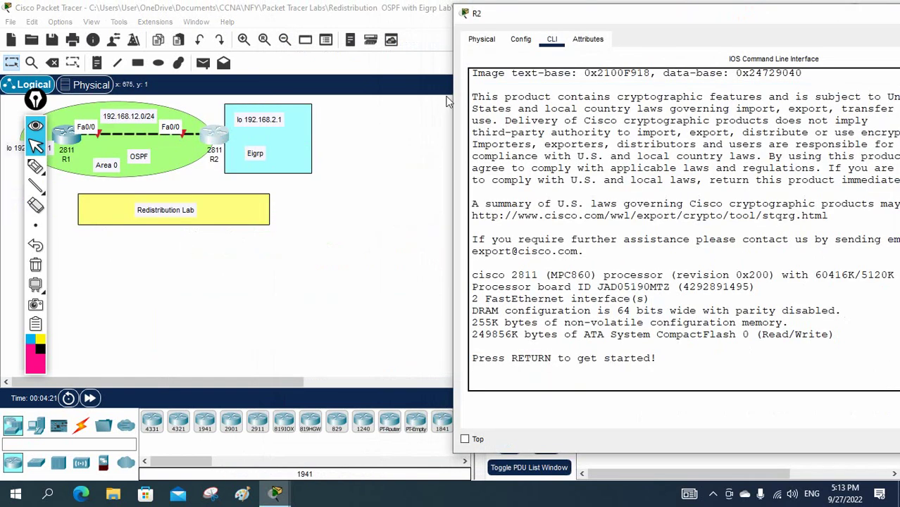
pyautogui.moveTo(452, 101); pyautogui.dragTo(291, 113)
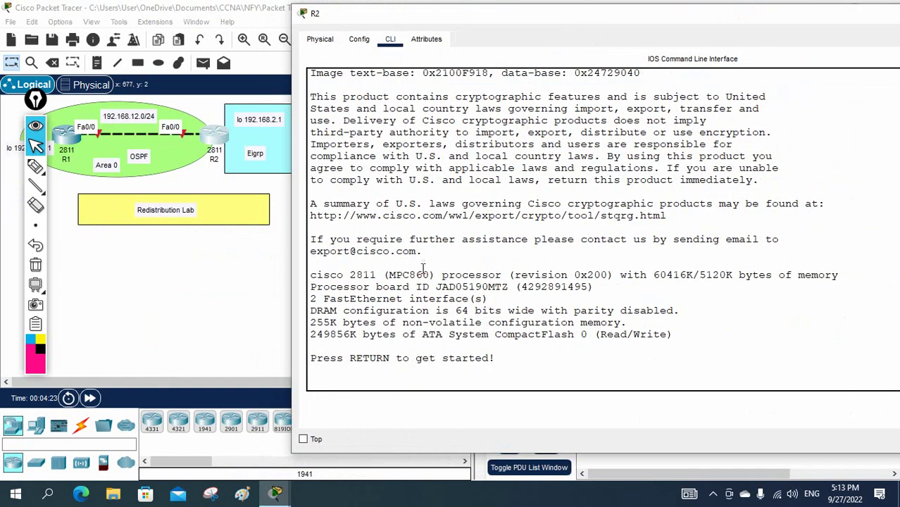
# Enter global configuration mode on R2 and set its hostname to R2.
pyautogui.press('Return')
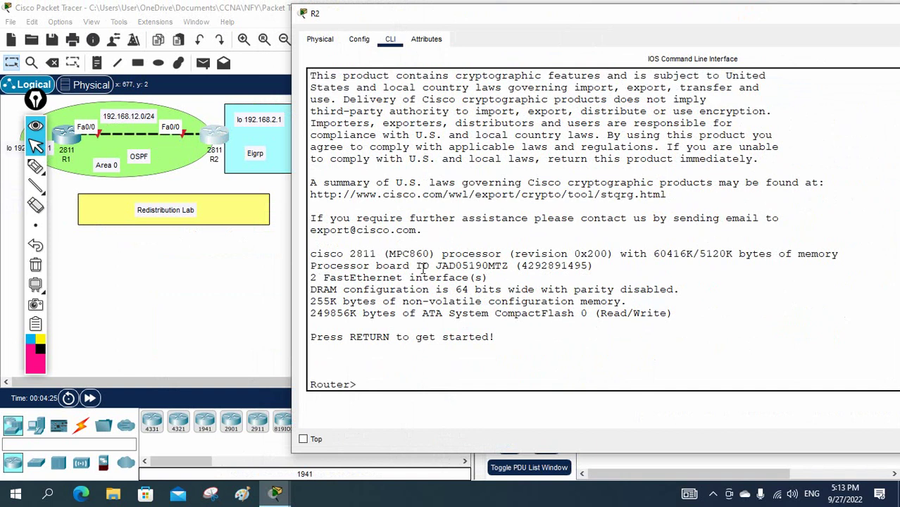
pyautogui.write('en')
pyautogui.press('Return')
pyautogui.write('co')
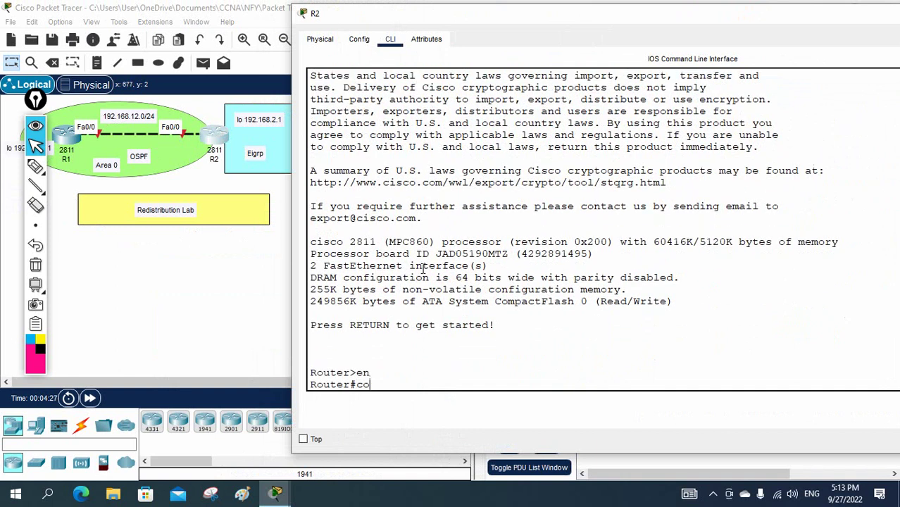
pyautogui.write('nfig t')
pyautogui.press('Return')
pyautogui.write('host')
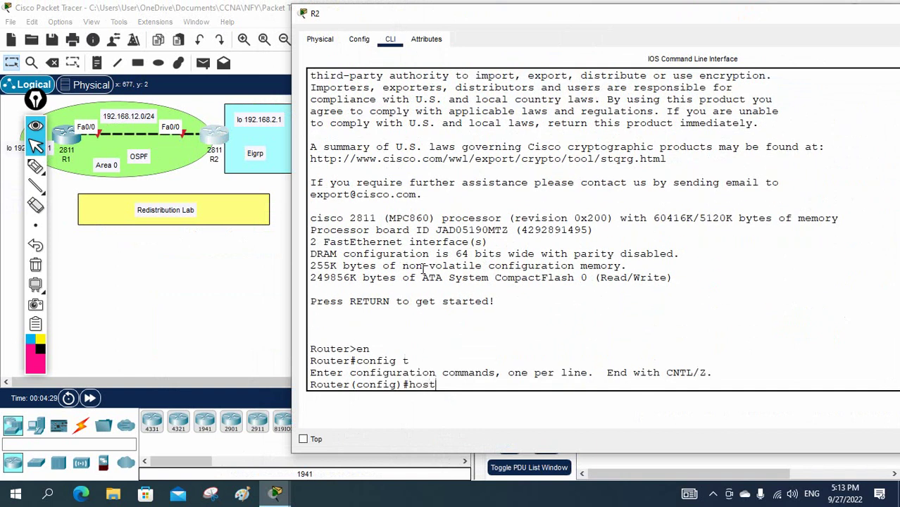
pyautogui.press('Tab')
pyautogui.write('R')
pyautogui.write('2')
pyautogui.press('Return')
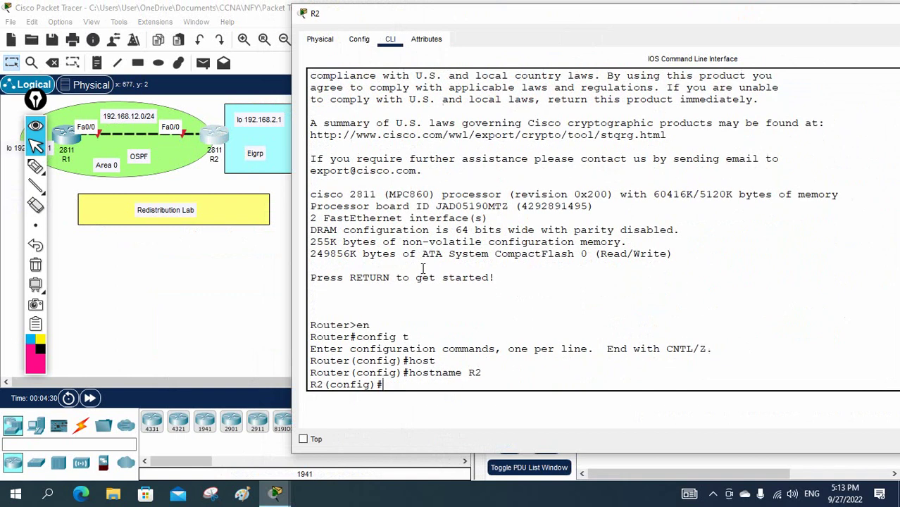
pyautogui.press('Return')
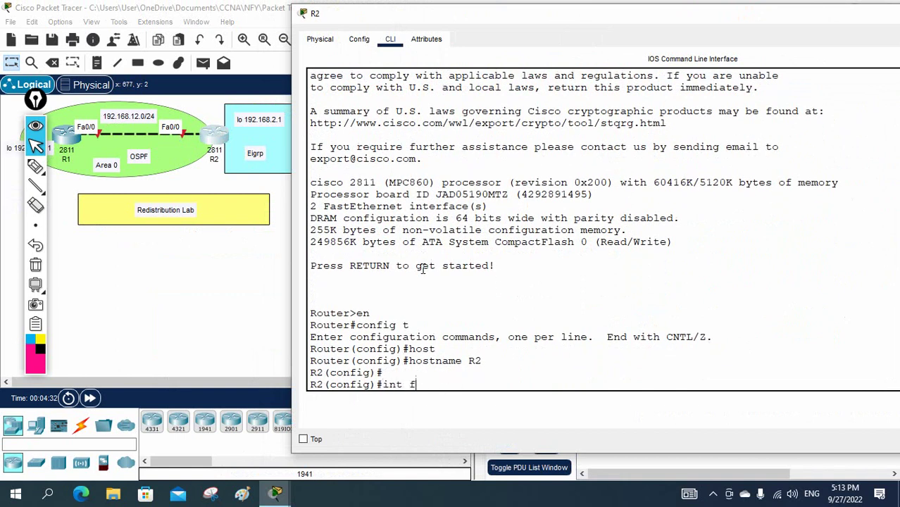
# Assign R2's Fa0/0 192.168.12.2 255.255.255.0 and bring it up.
pyautogui.write('int f0/0')
pyautogui.press('Return')
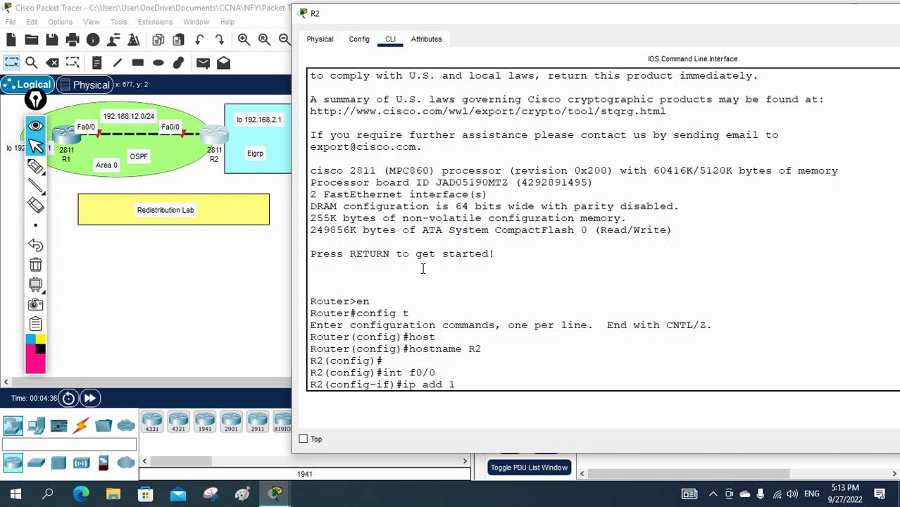
pyautogui.write('ip add 192.168.12.2 255.255.2')
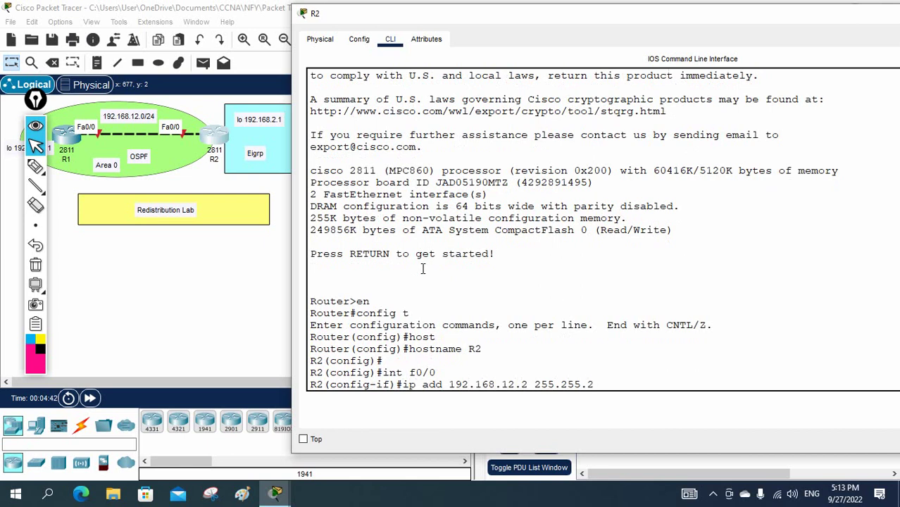
pyautogui.write('0')
pyautogui.press('Return')
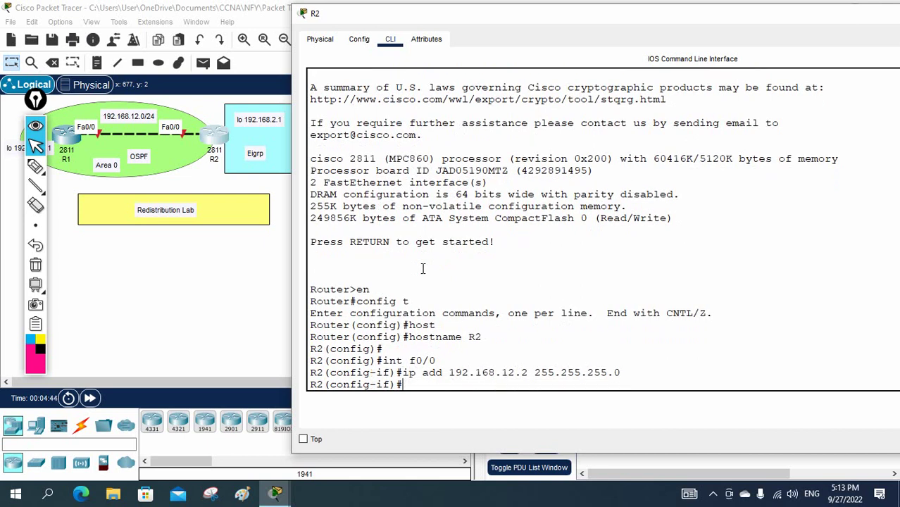
pyautogui.press('Return')
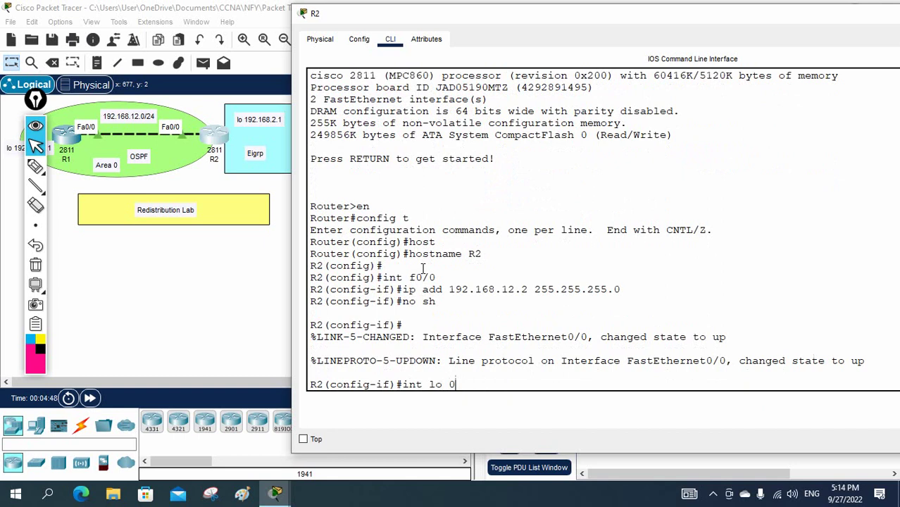
# Give Loopback0 192.168.2.1/24 and list R2's interface summary with do sh ip int br.
pyautogui.press('Return')
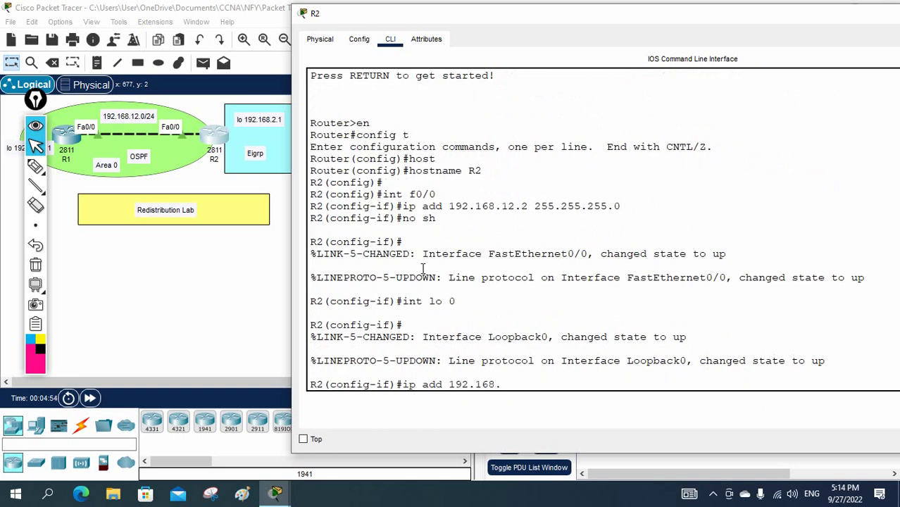
pyautogui.write('ip add 192.168.2.1 255.255.255.0')
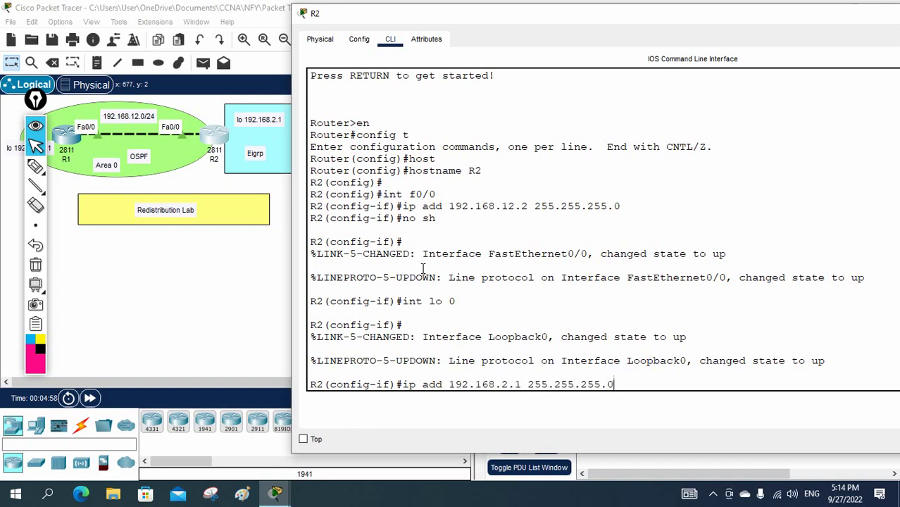
pyautogui.press('Return')
pyautogui.write('e')
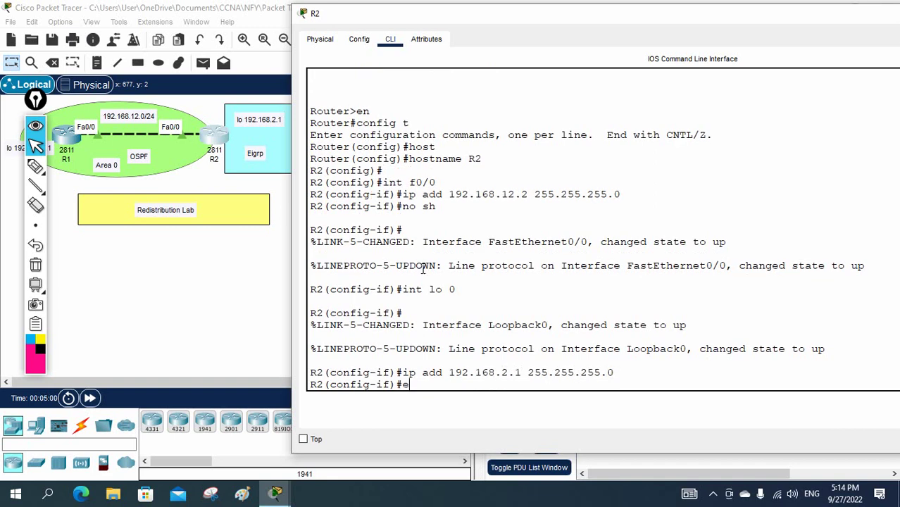
pyautogui.write('xit')
pyautogui.press('Return')
pyautogui.write('do sh')
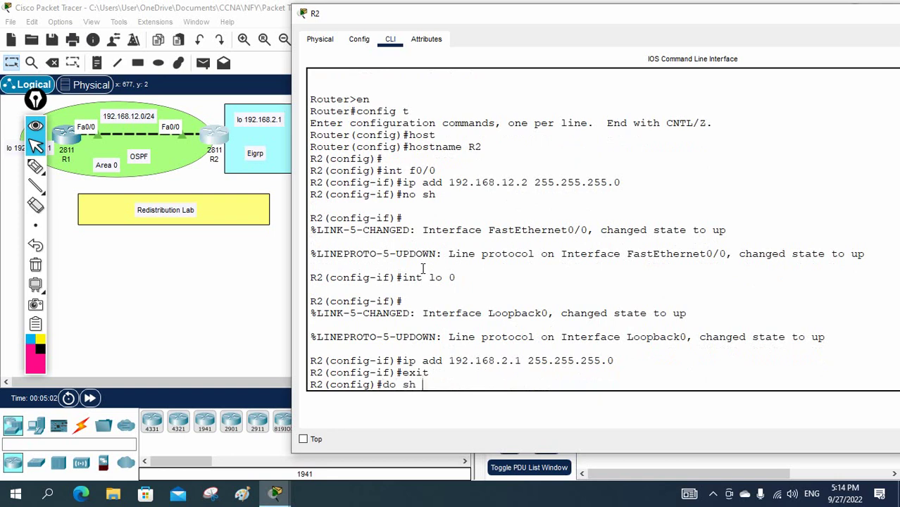
pyautogui.write(' ip int br')
pyautogui.press('Return')
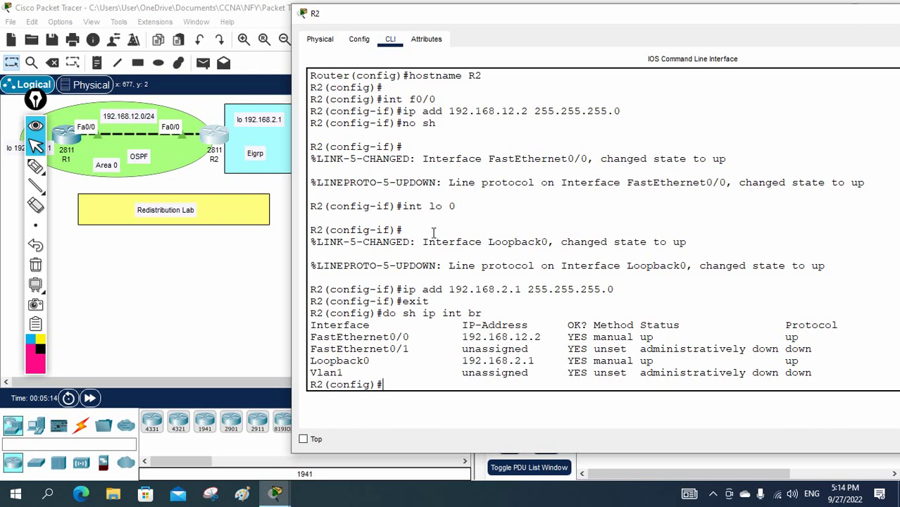
pyautogui.click(71, 139)
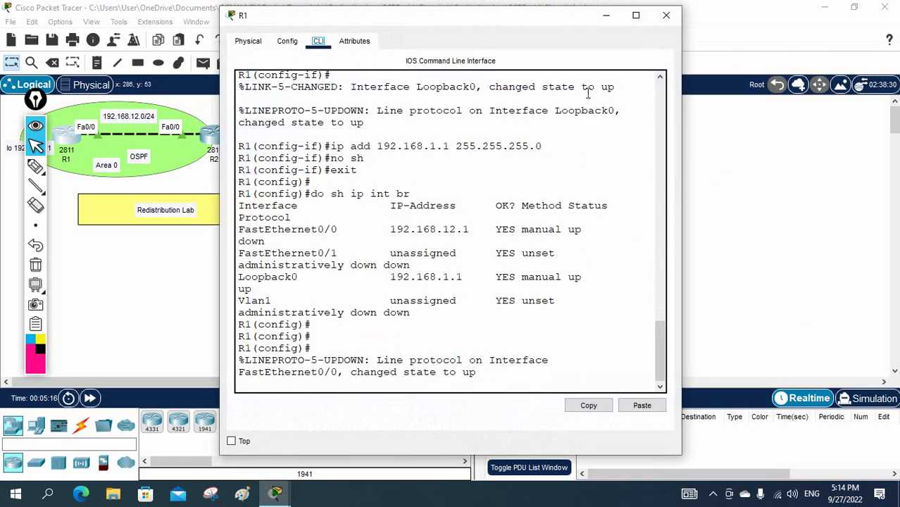
# Widen R1's console and start OSPF process 1 with router ospf 1.
pyautogui.moveTo(682, 139); pyautogui.dragTo(897, 159)
pyautogui.click(825, 299)
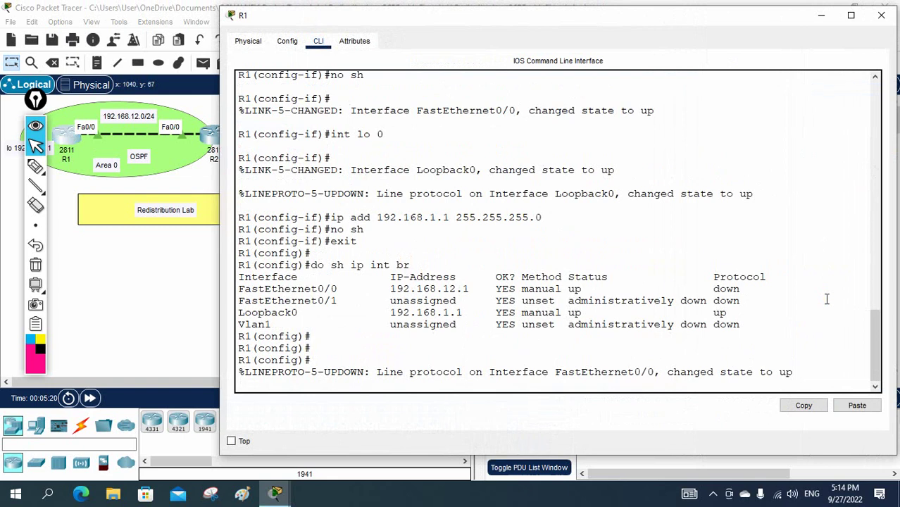
pyautogui.press('Return')
pyautogui.press('Return')
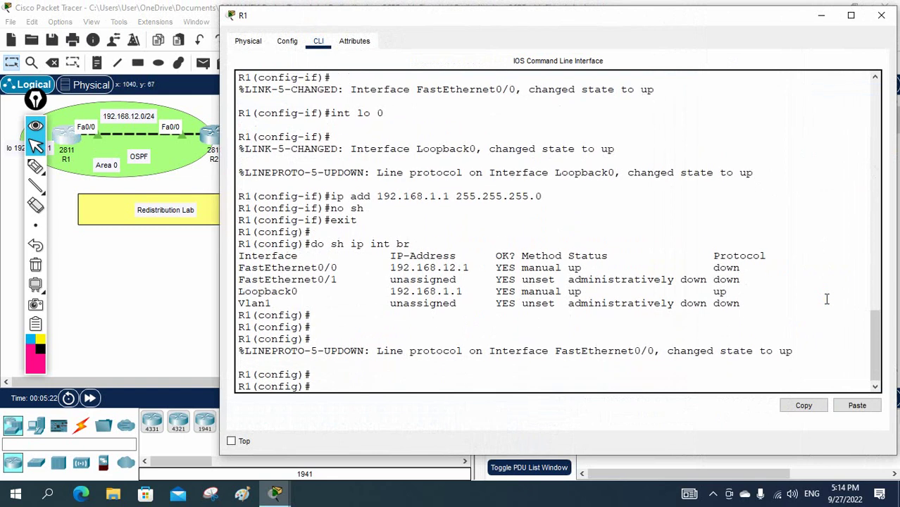
pyautogui.click(352, 365)
pyautogui.write('router ospf 1')
pyautogui.press('Return')
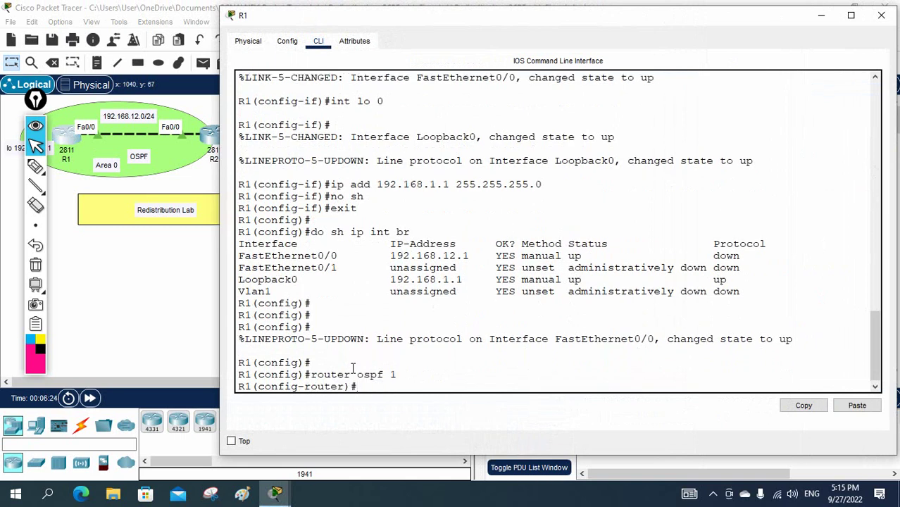
# Circle R1's loopback address and Fa0/0 labels in red on the topology.
pyautogui.click(35, 156)
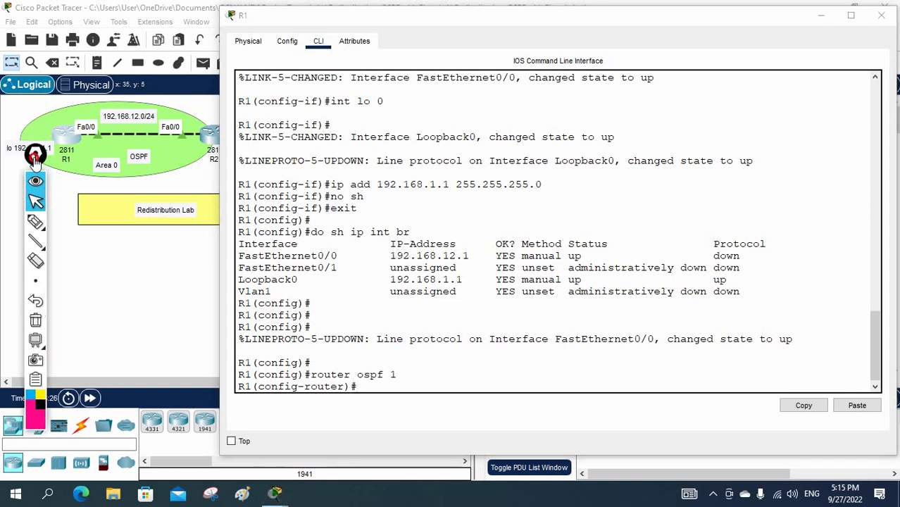
pyautogui.moveTo(35, 157); pyautogui.dragTo(22, 194)
pyautogui.click(22, 260)
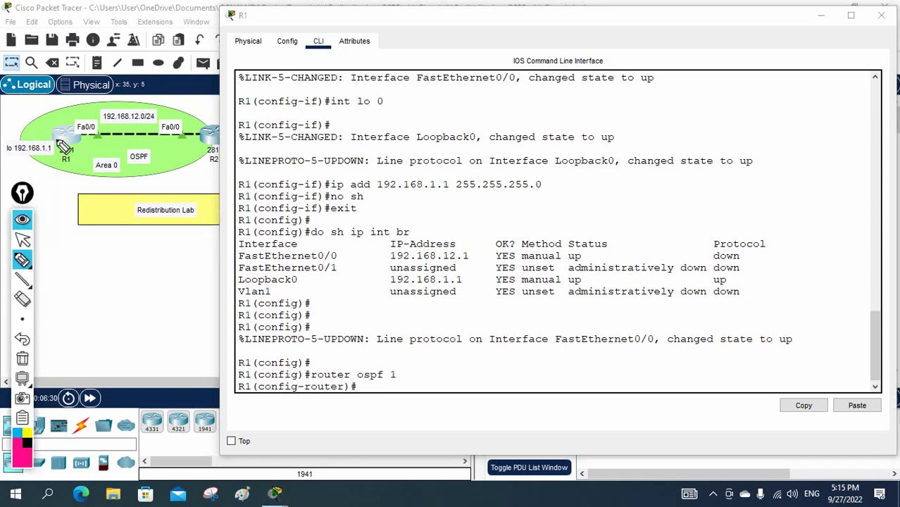
pyautogui.moveTo(63, 132)
pyautogui.mouseDown()
pyautogui.moveTo(36, 132)
pyautogui.moveTo(33, 157)
pyautogui.moveTo(85, 143)
pyautogui.moveTo(87, 115)
pyautogui.moveTo(83, 144)
pyautogui.mouseUp()
pyautogui.click(22, 239)
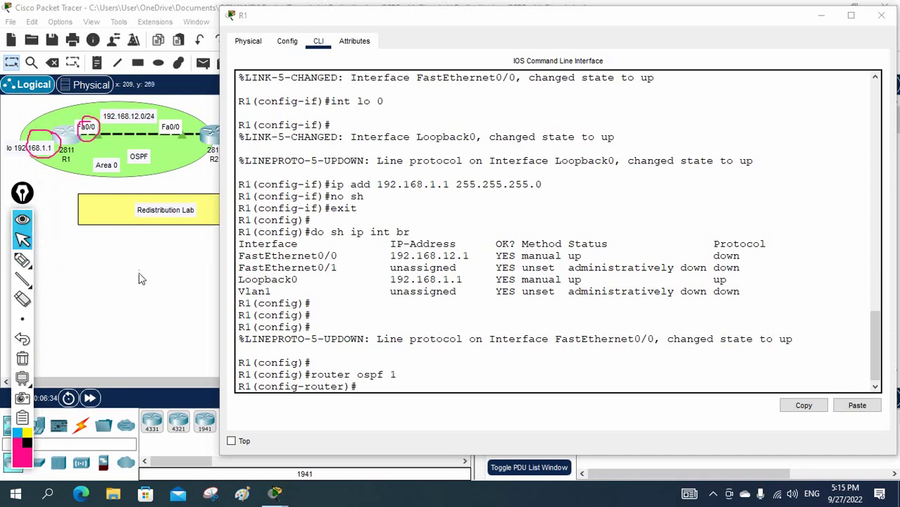
pyautogui.click(414, 257)
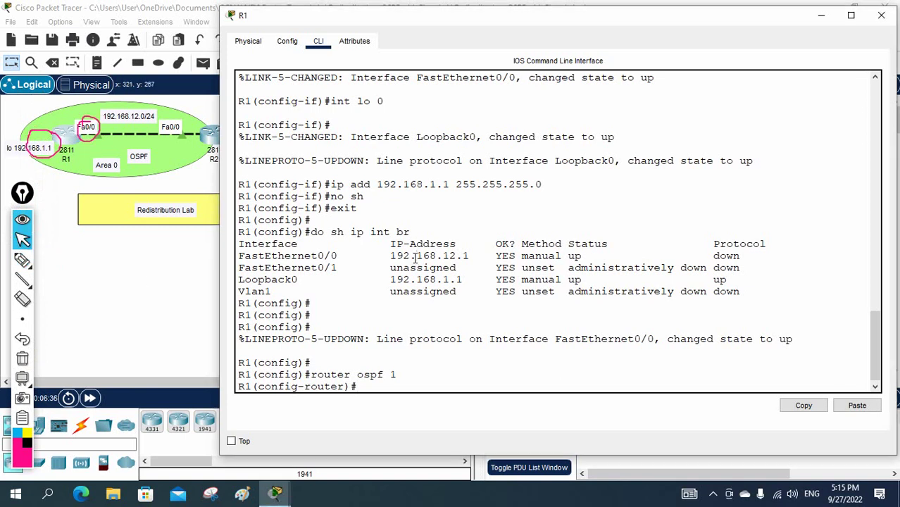
# Put R1's Fa0/0 and Loopback0 into OSPF 1 area 0 with ip ospf 1 area 0.
pyautogui.write('int f0/0')
pyautogui.press('Return')
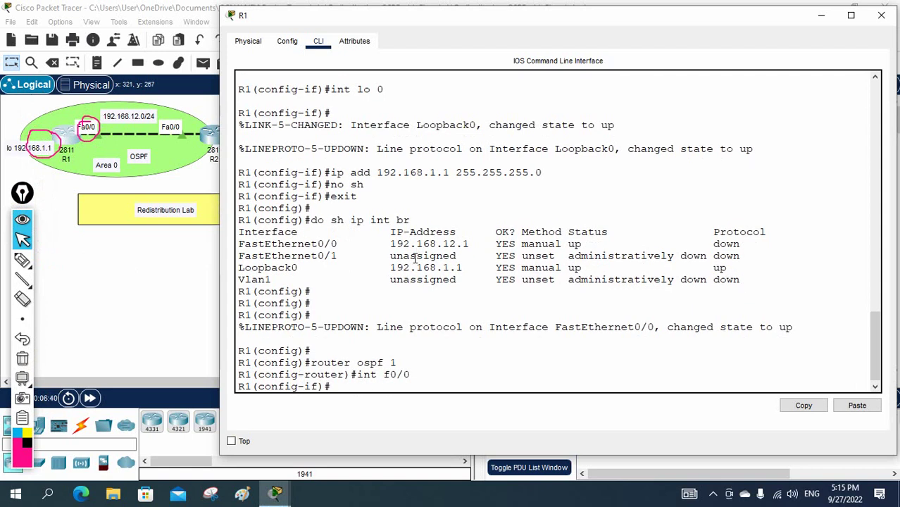
pyautogui.write('ip ospf 1 area 0')
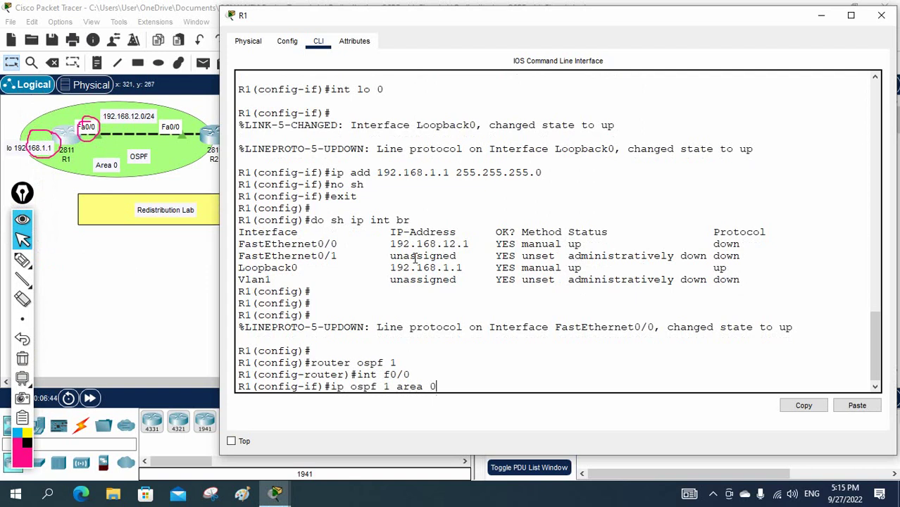
pyautogui.press('Return')
pyautogui.write('int lo')
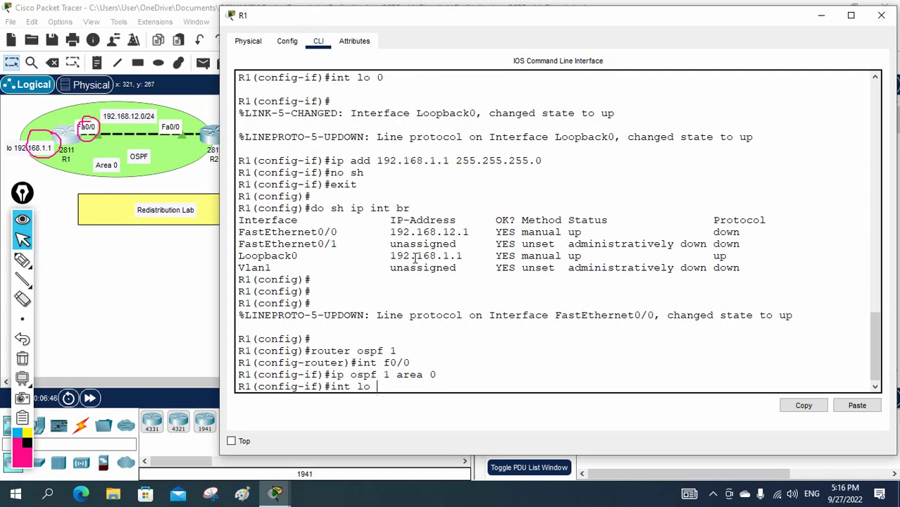
pyautogui.write(' 0')
pyautogui.press('Return')
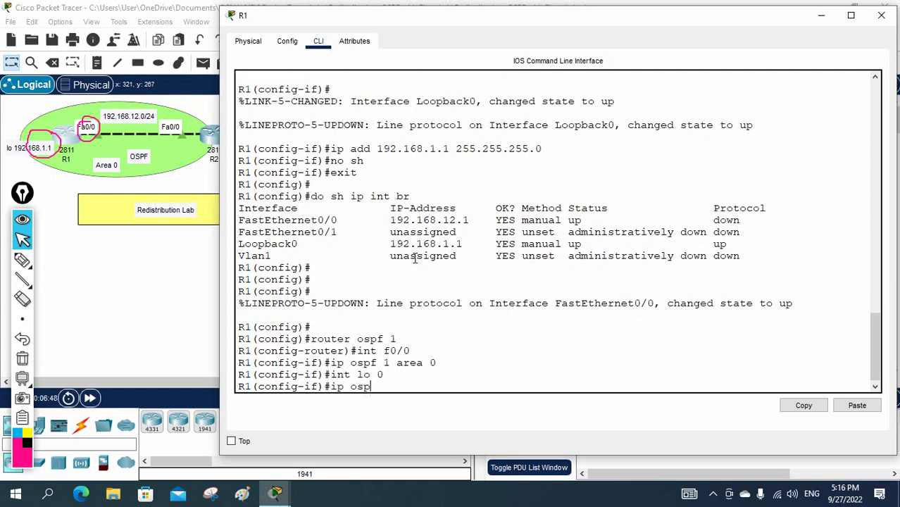
pyautogui.write('ip ospf 1 area 0')
pyautogui.press('Return')
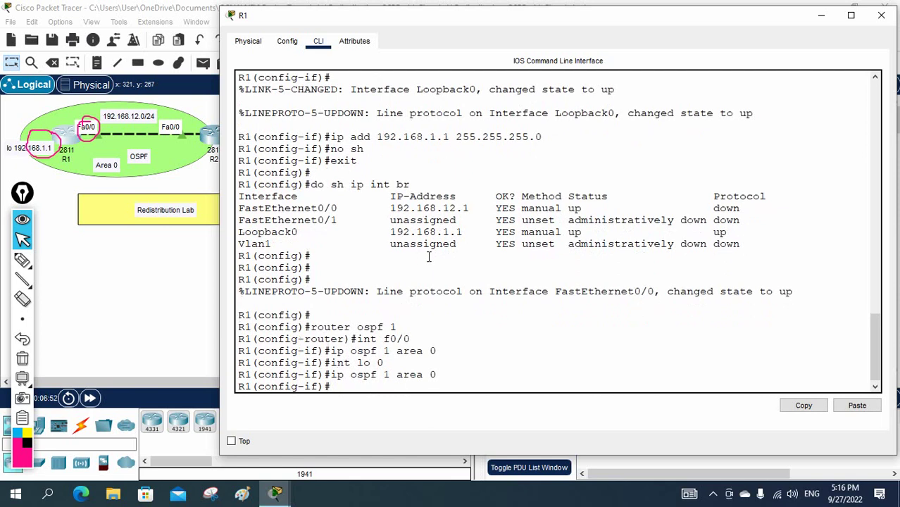
# Mark the interface and OSPF area commands plus the lo and Fa0/0 labels in red.
pyautogui.click(22, 260)
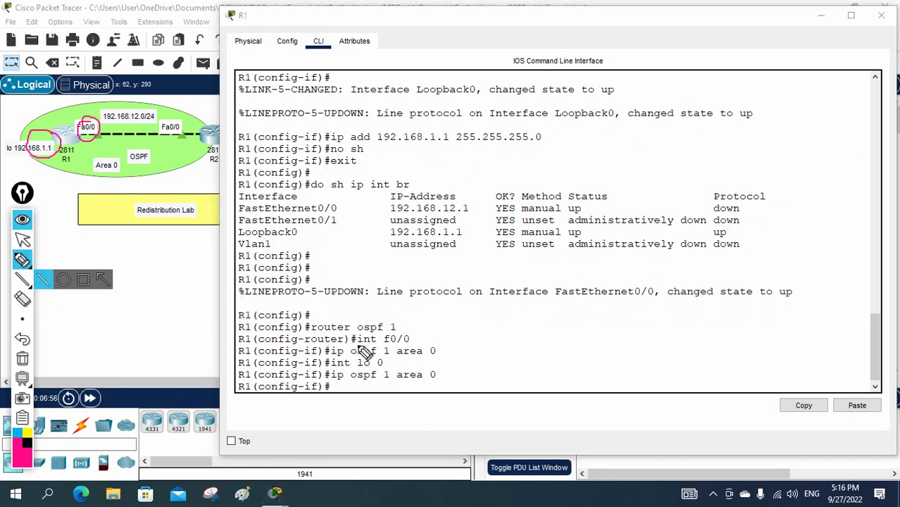
pyautogui.moveTo(355, 344)
pyautogui.mouseDown()
pyautogui.moveTo(421, 342)
pyautogui.moveTo(414, 339)
pyautogui.moveTo(427, 331)
pyautogui.mouseUp()
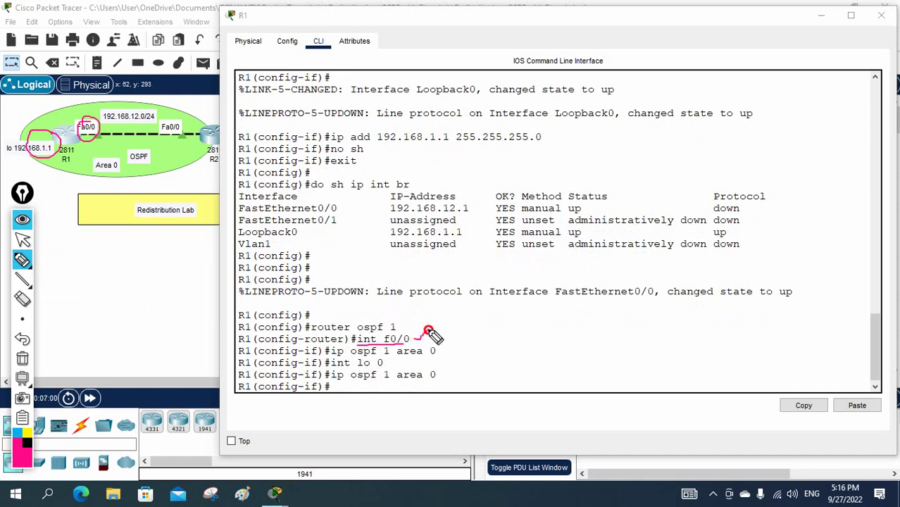
pyautogui.moveTo(331, 356); pyautogui.dragTo(391, 354)
pyautogui.moveTo(399, 322)
pyautogui.mouseDown()
pyautogui.moveTo(396, 357)
pyautogui.moveTo(432, 341)
pyautogui.mouseUp()
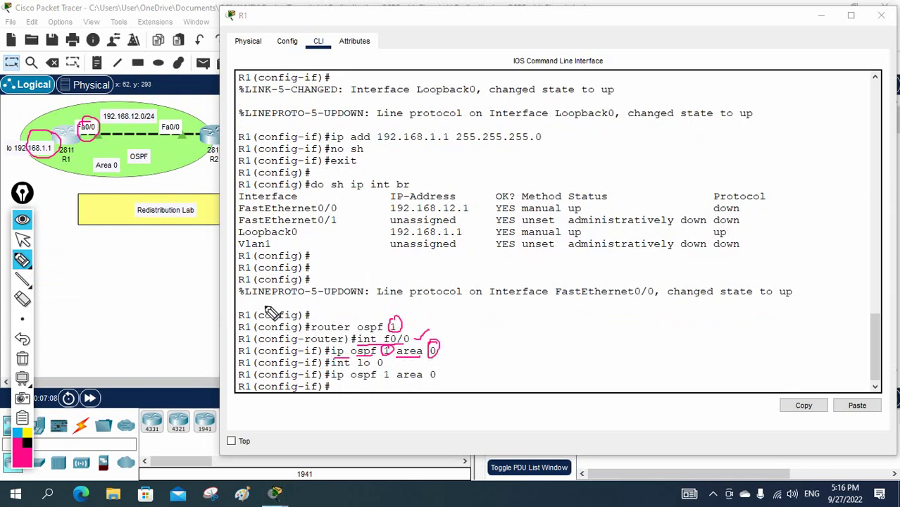
pyautogui.moveTo(7, 156); pyautogui.dragTo(17, 156)
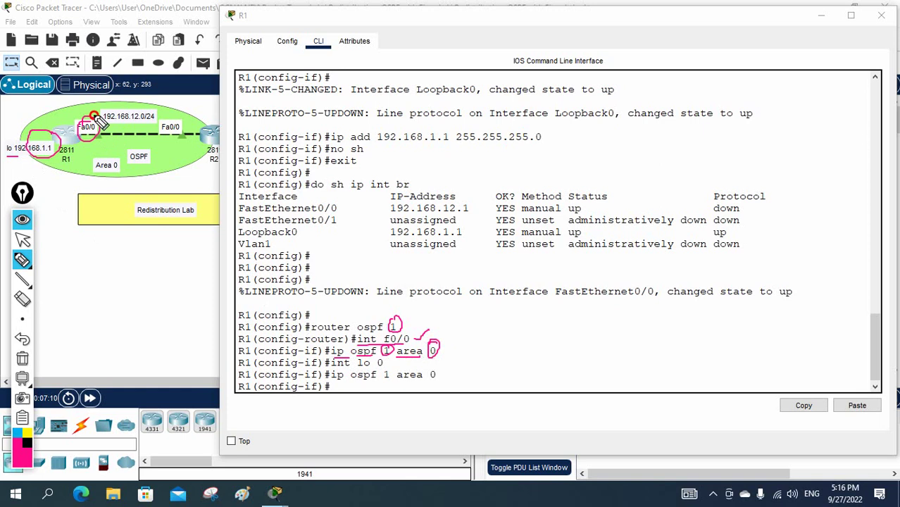
pyautogui.moveTo(95, 116); pyautogui.dragTo(88, 114)
# Clear all red annotations and close R1's configuration window.
pyautogui.click(22, 239)
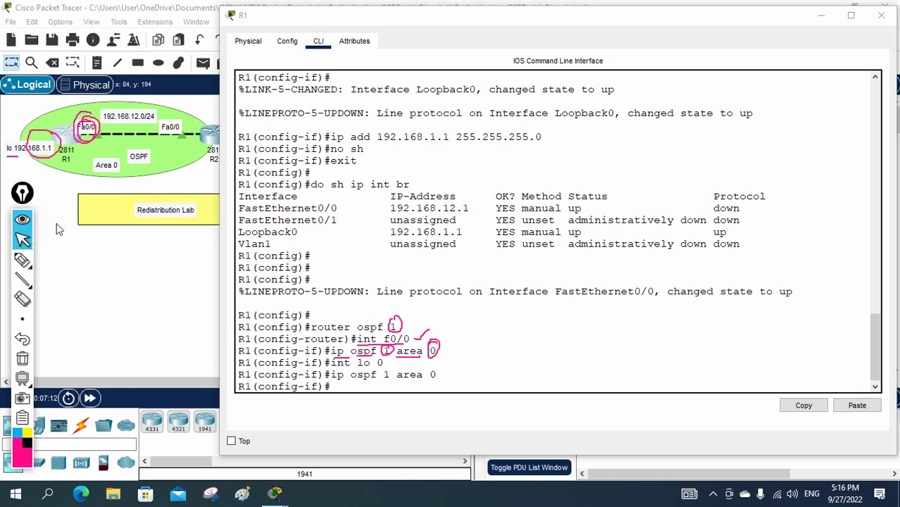
pyautogui.click(22, 359)
pyautogui.click(395, 256)
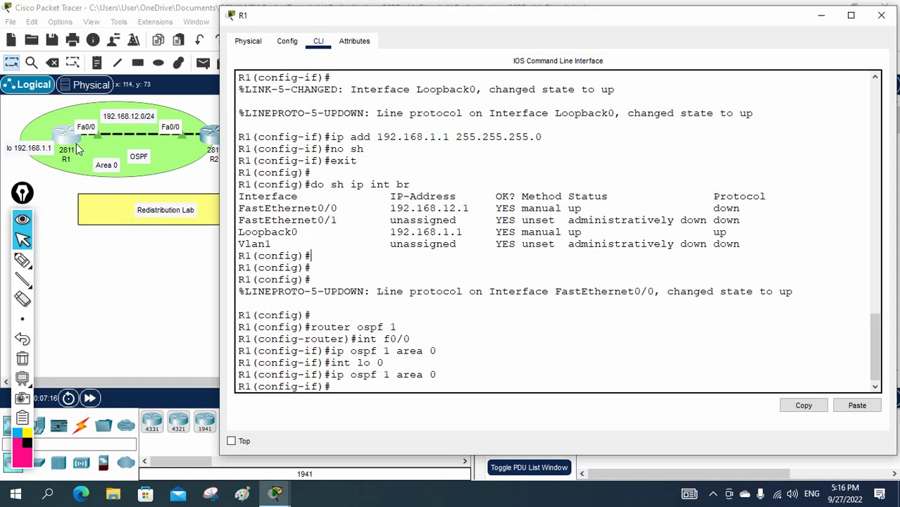
pyautogui.click(879, 16)
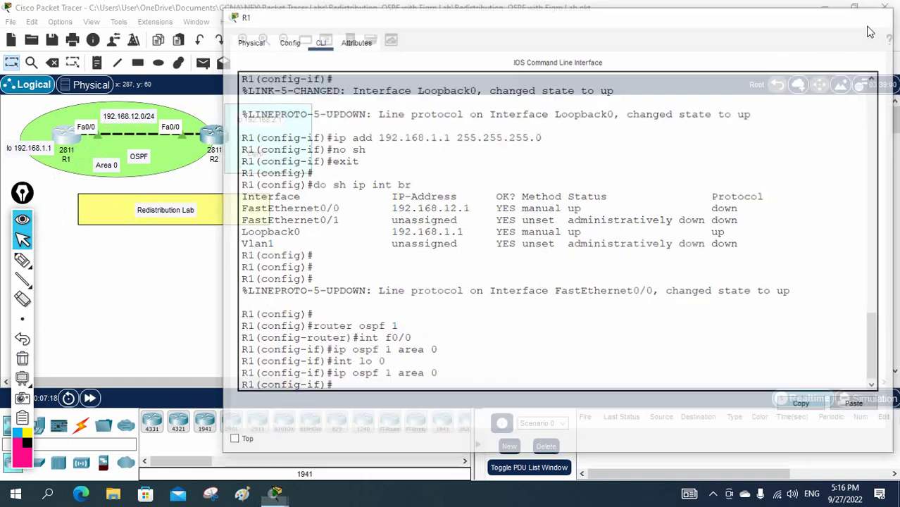
pyautogui.click(228, 148)
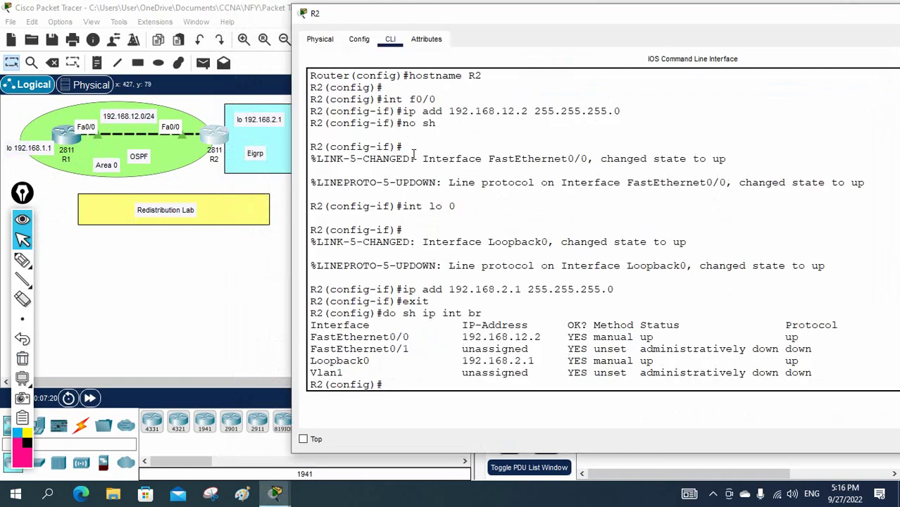
pyautogui.moveTo(370, 16); pyautogui.dragTo(407, 16)
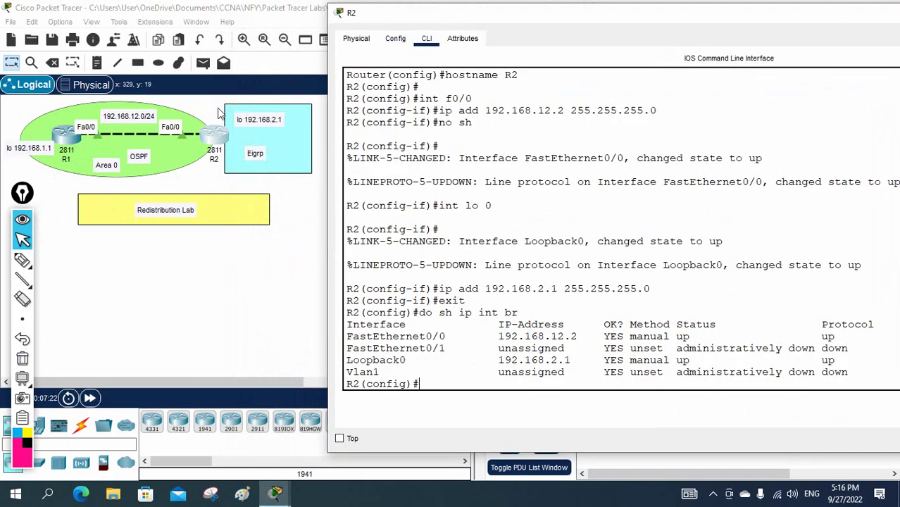
pyautogui.click(21, 259)
pyautogui.moveTo(181, 127)
pyautogui.mouseDown()
pyautogui.moveTo(168, 109)
pyautogui.moveTo(147, 135)
pyautogui.moveTo(173, 148)
pyautogui.moveTo(170, 112)
pyautogui.mouseUp()
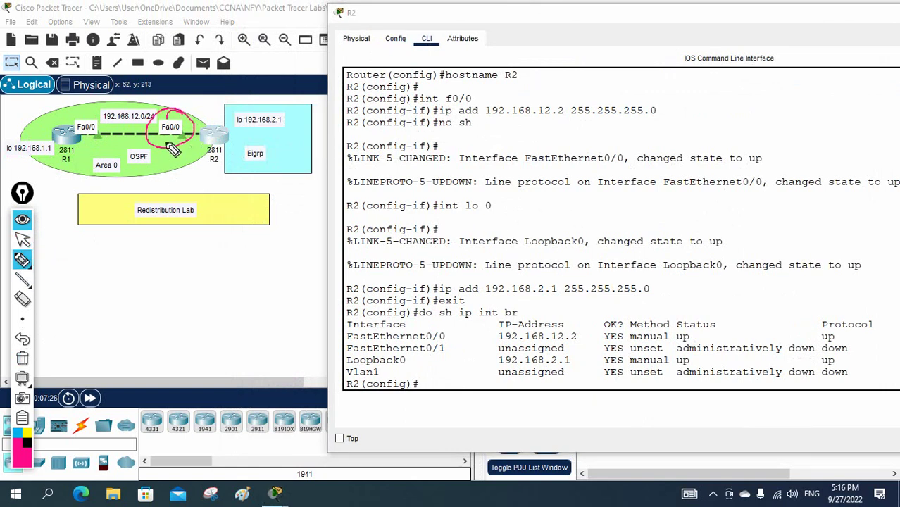
pyautogui.moveTo(171, 144)
pyautogui.mouseDown()
pyautogui.moveTo(185, 180)
pyautogui.moveTo(209, 169)
pyautogui.mouseUp()
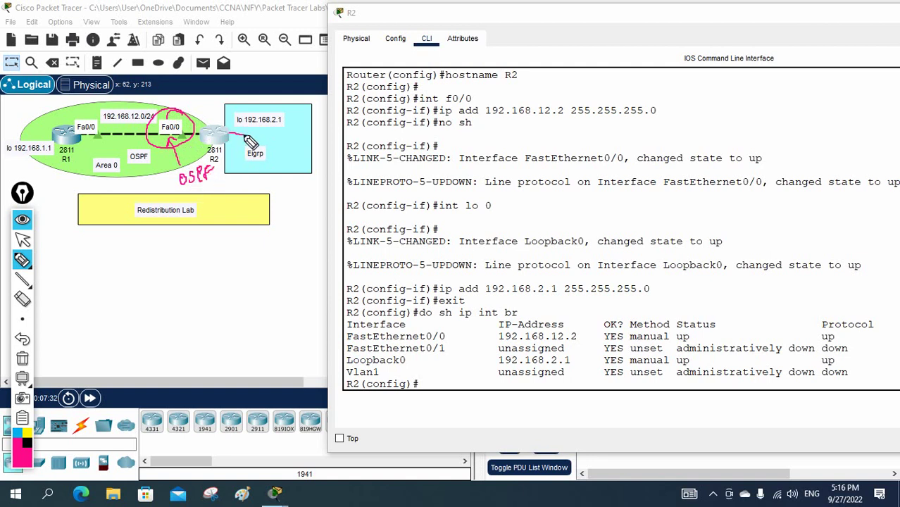
pyautogui.moveTo(243, 115)
pyautogui.mouseDown()
pyautogui.moveTo(231, 132)
pyautogui.moveTo(243, 113)
pyautogui.moveTo(266, 143)
pyautogui.moveTo(310, 124)
pyautogui.mouseUp()
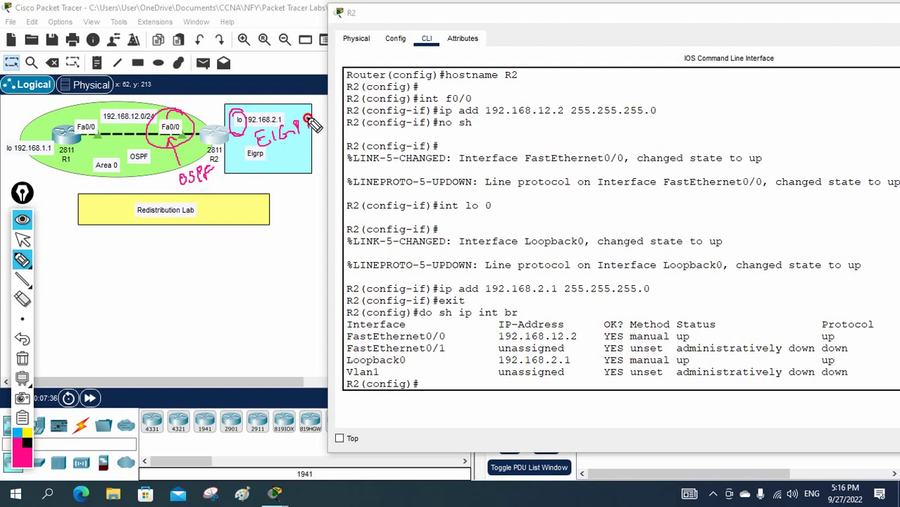
pyautogui.click(22, 358)
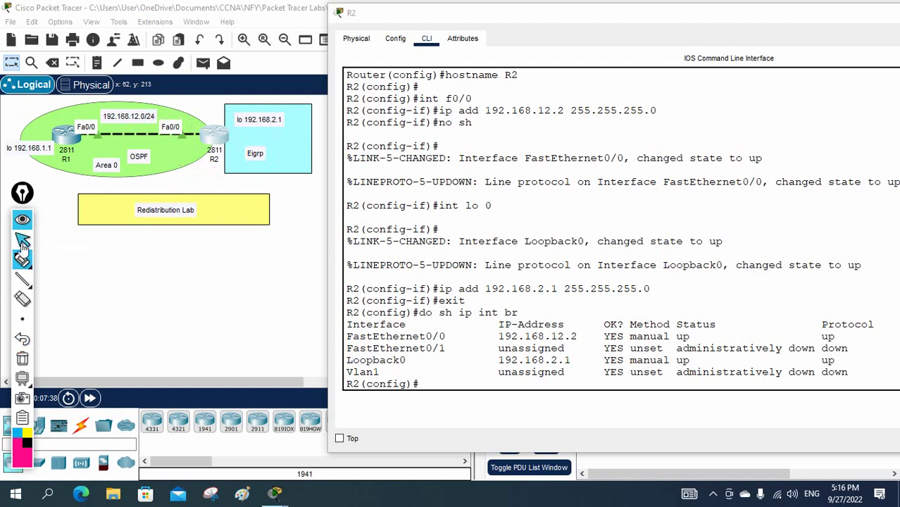
pyautogui.click(21, 239)
pyautogui.click(444, 293)
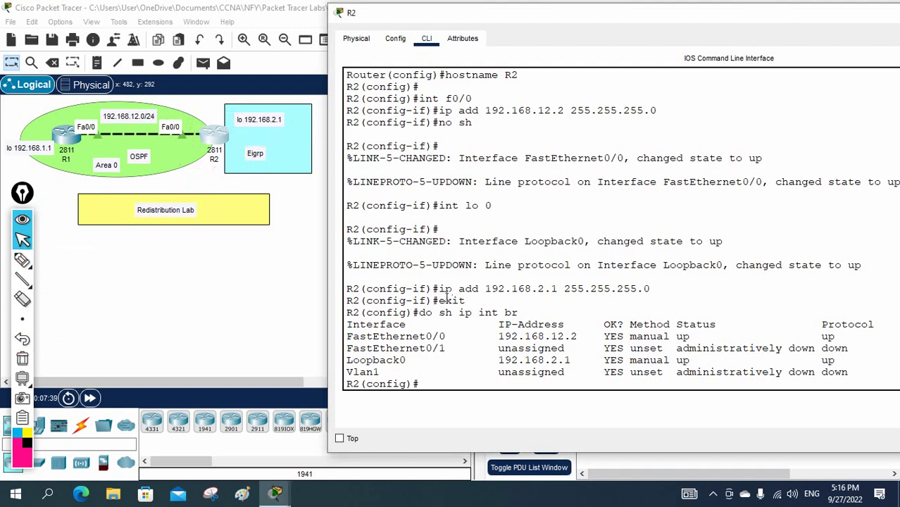
# Start OSPF process 1 on R2, put FastEthernet0/0 into area 0, and return to global config.
pyautogui.write('router ospf 1')
pyautogui.press('Return')
pyautogui.write('int f')
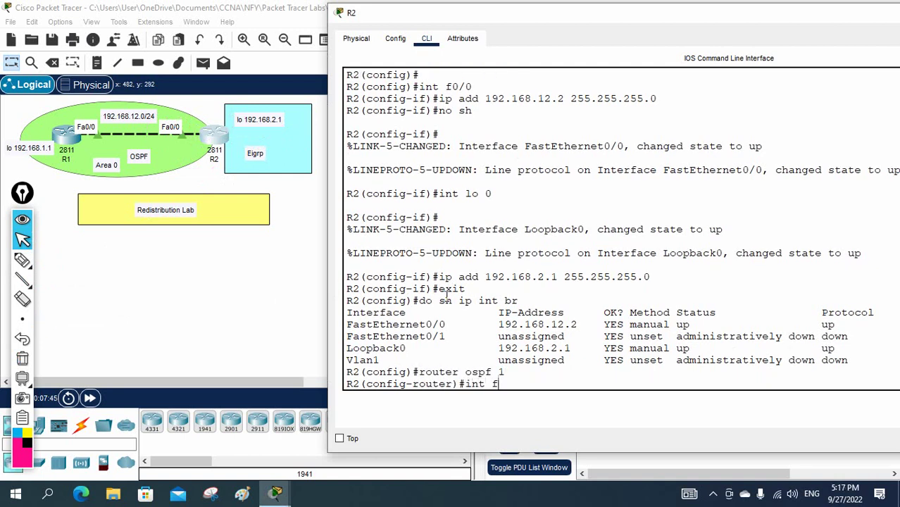
pyautogui.write('0/0')
pyautogui.press('Return')
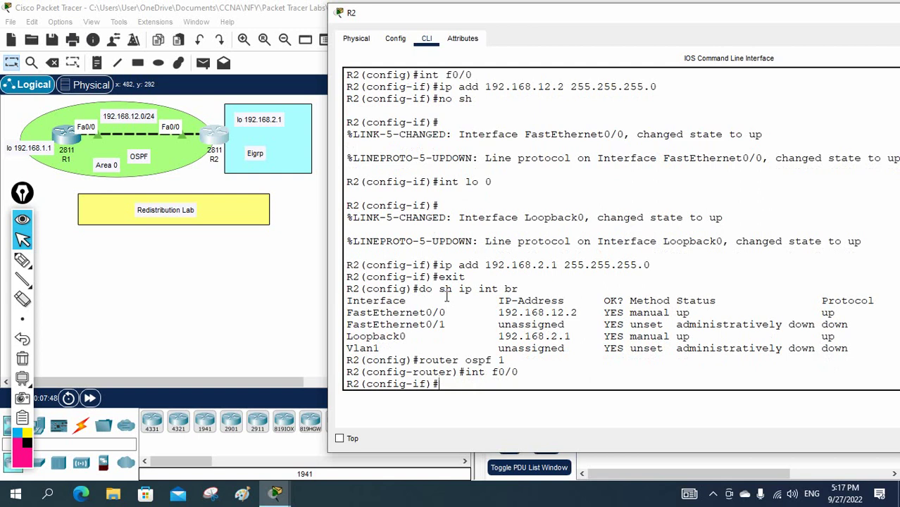
pyautogui.write('ip ospf 1 area 0')
pyautogui.press('Return')
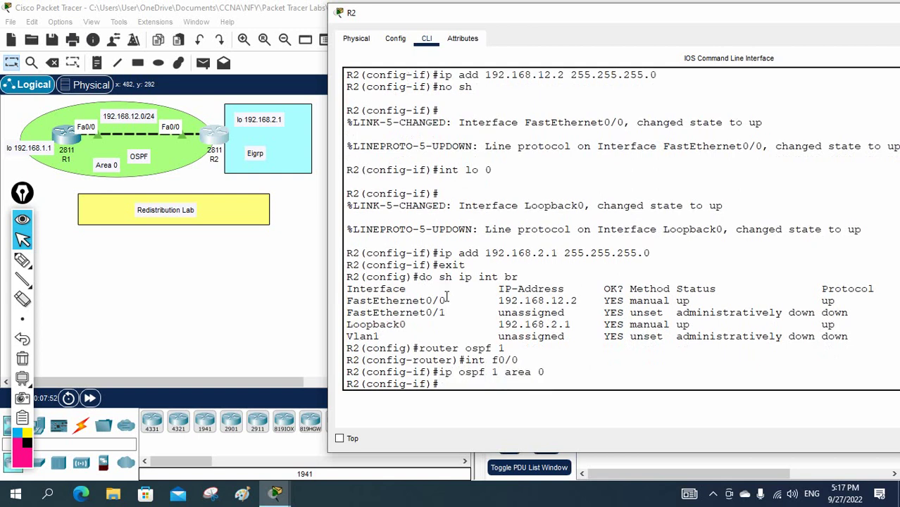
pyautogui.press('Return')
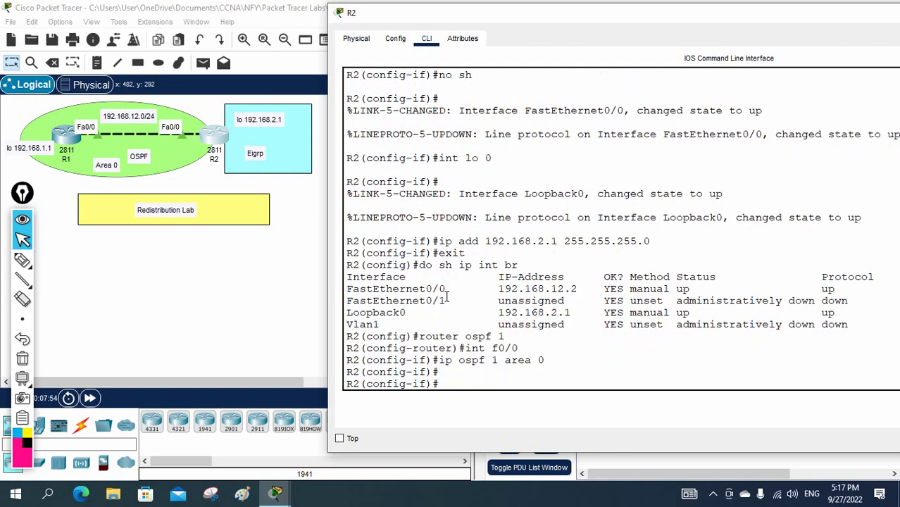
pyautogui.write('exit')
pyautogui.press('Return')
pyautogui.press('Return')
pyautogui.press('Return')
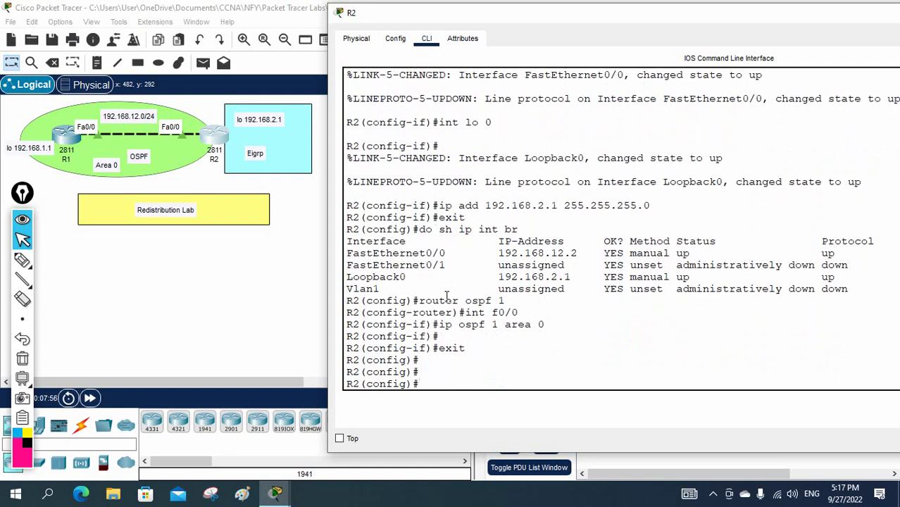
# Start EIGRP 1 on R2 and advertise network 192.168.2.0.
pyautogui.write('router')
pyautogui.write('g')
pyautogui.press('Tab')
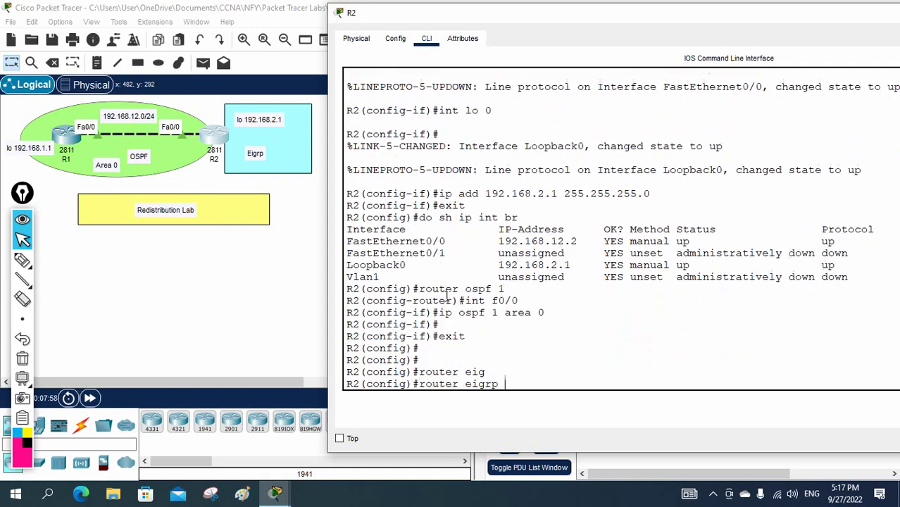
pyautogui.write('1')
pyautogui.press('Return')
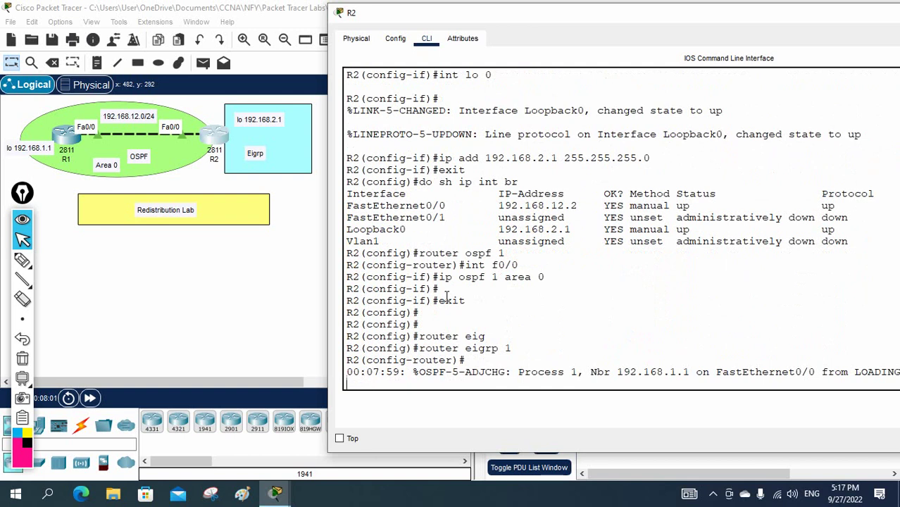
pyautogui.press('Return')
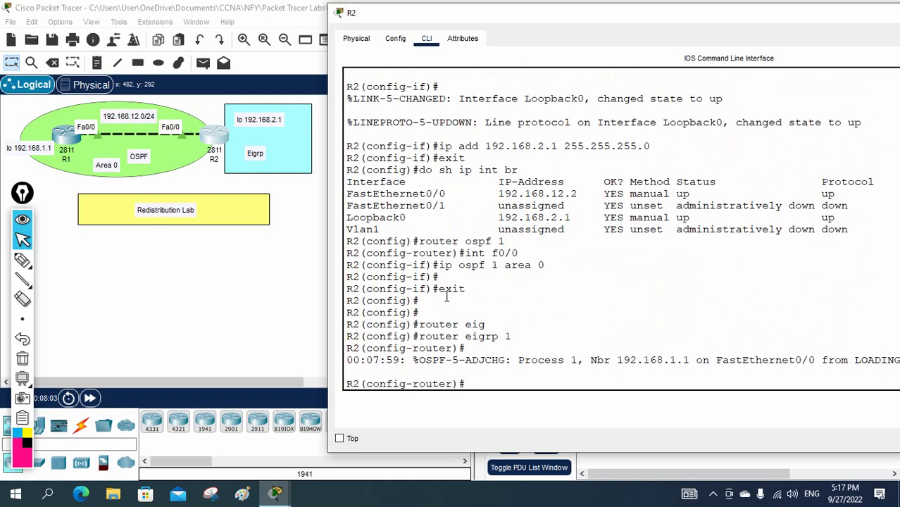
pyautogui.write('net')
pyautogui.press('Tab')
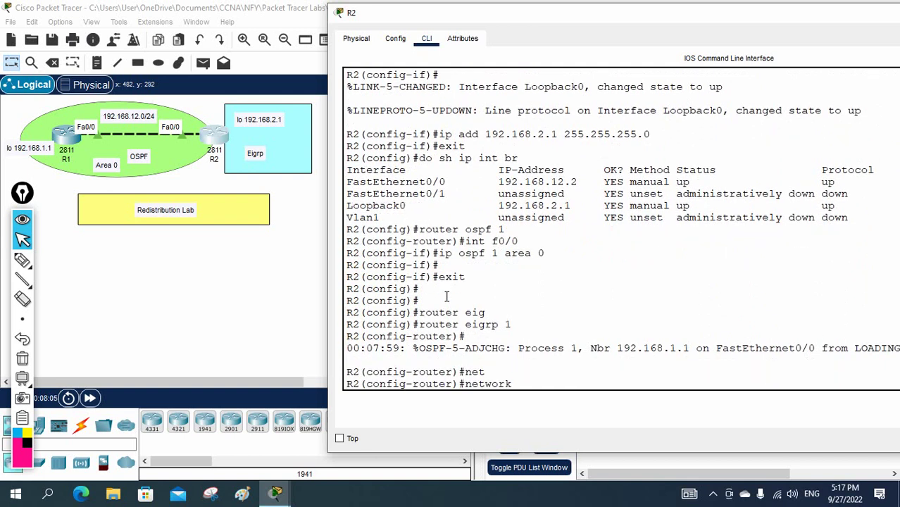
pyautogui.write('192.168.2.0')
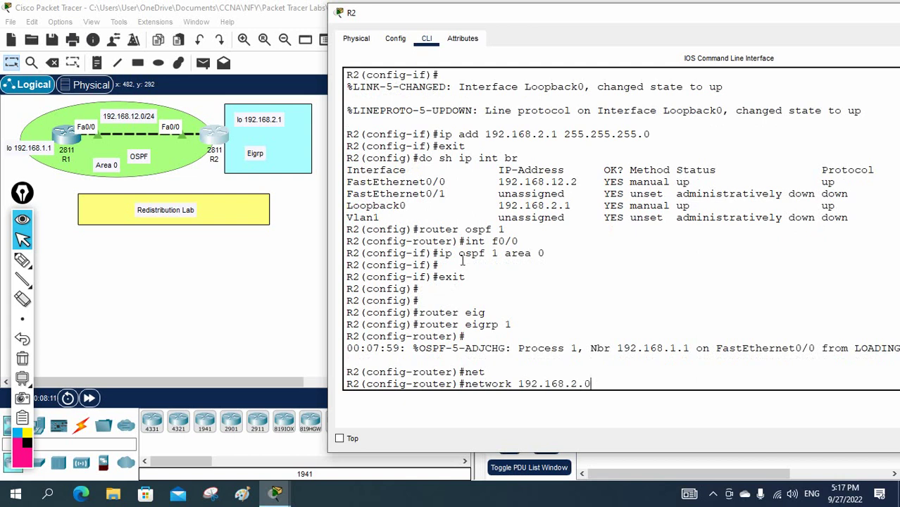
pyautogui.press('Return')
# Turn off EIGRP auto-summary and highlight the network 192.168.2.0 line.
pyautogui.write('no')
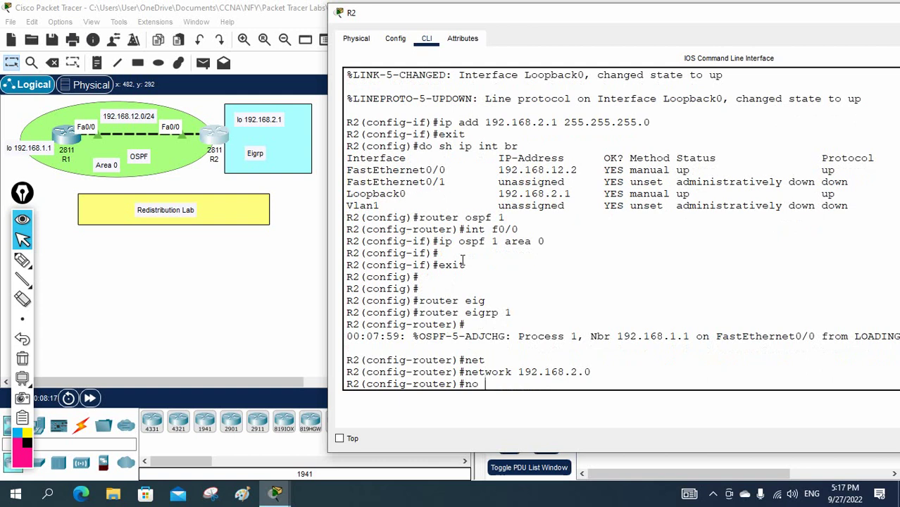
pyautogui.write(' auto')
pyautogui.press('Tab')
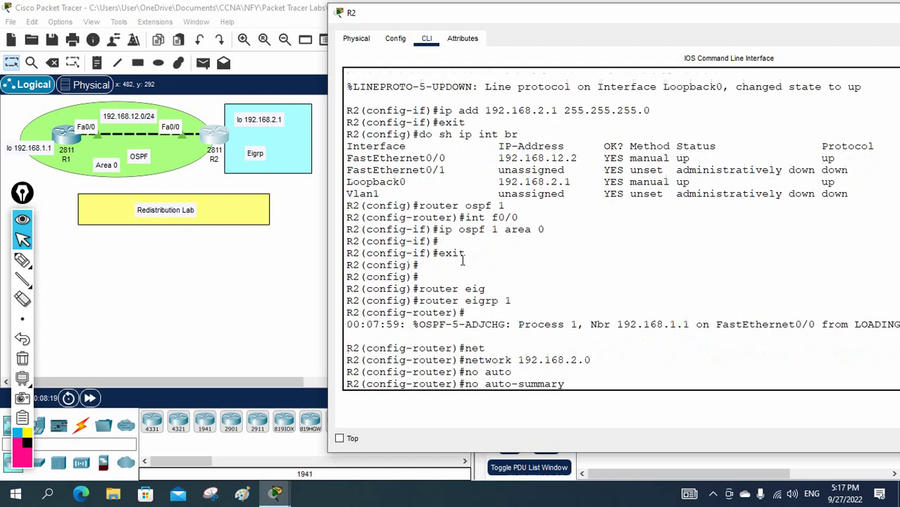
pyautogui.press('Return')
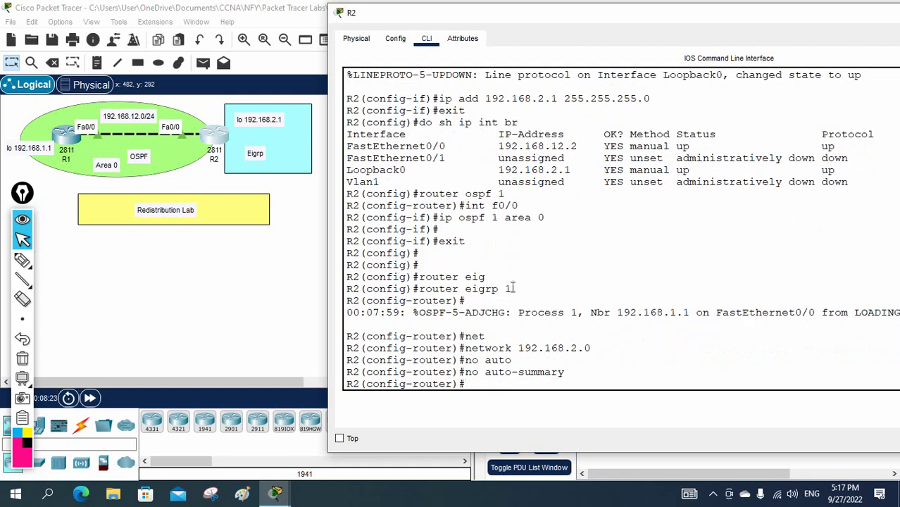
pyautogui.moveTo(594, 348); pyautogui.dragTo(464, 352)
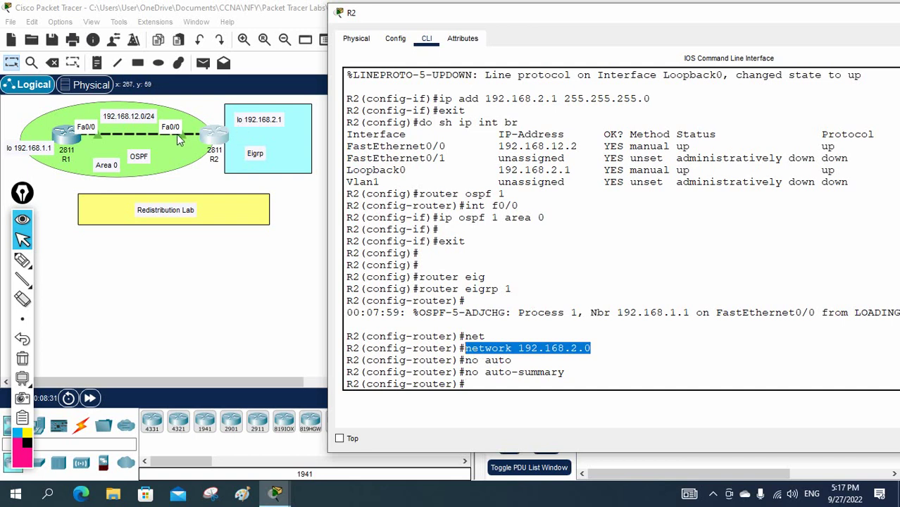
pyautogui.click(636, 312)
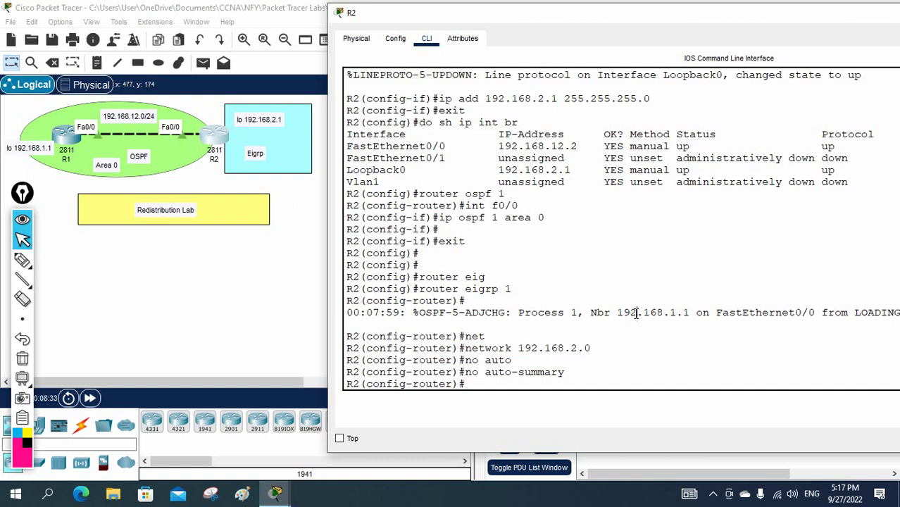
# Show R2's routing table, check the OSPF route to 192.168.1.1/32, then close R2's window.
pyautogui.hotkey('ctrl', 'z')
pyautogui.press('Return')
pyautogui.press('Return')
pyautogui.press('Return')
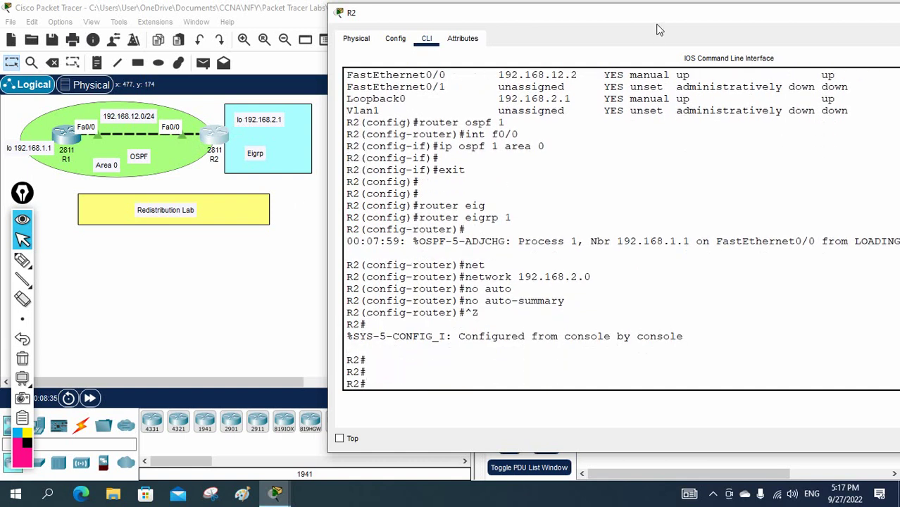
pyautogui.write('sh ip rou')
pyautogui.press('Tab')
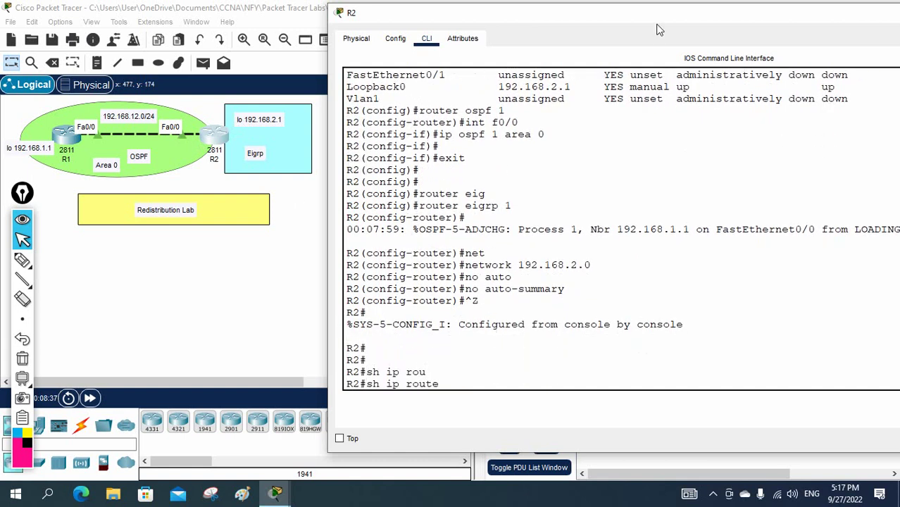
pyautogui.press('Return')
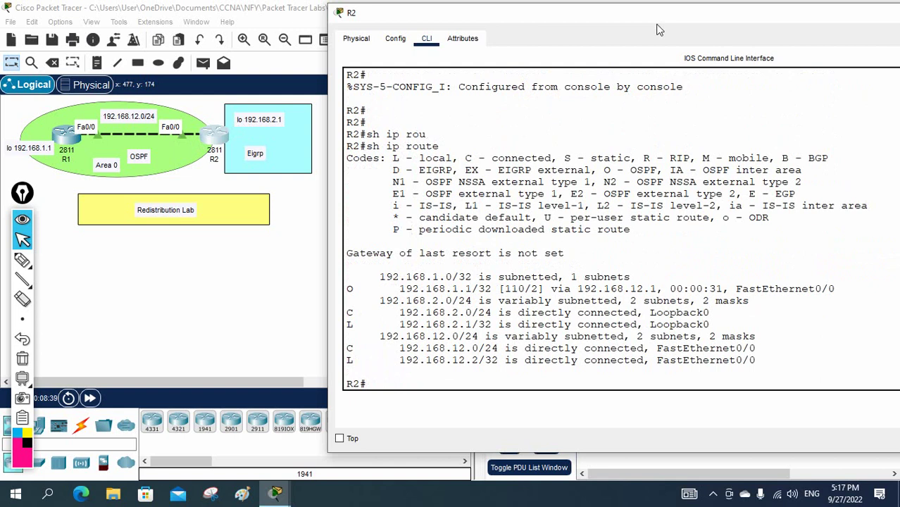
pyautogui.moveTo(399, 289); pyautogui.dragTo(504, 285)
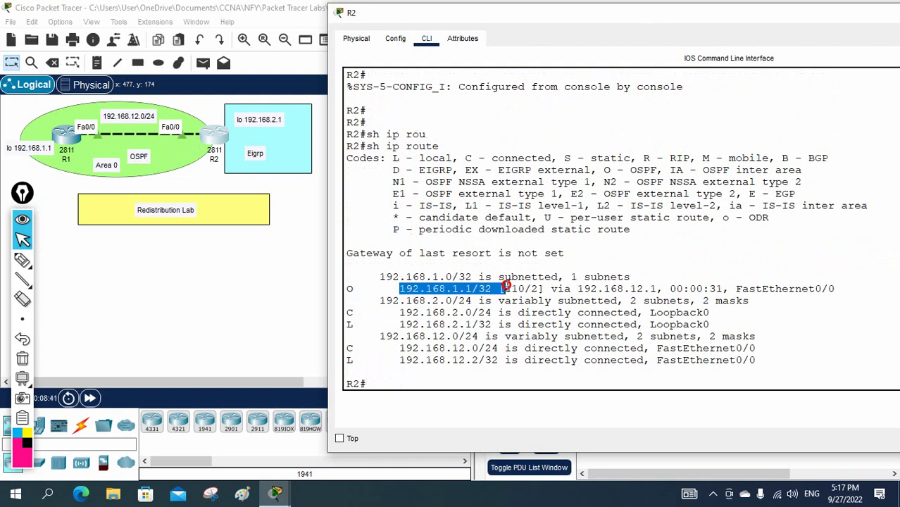
pyautogui.click(445, 300)
pyautogui.click(76, 141)
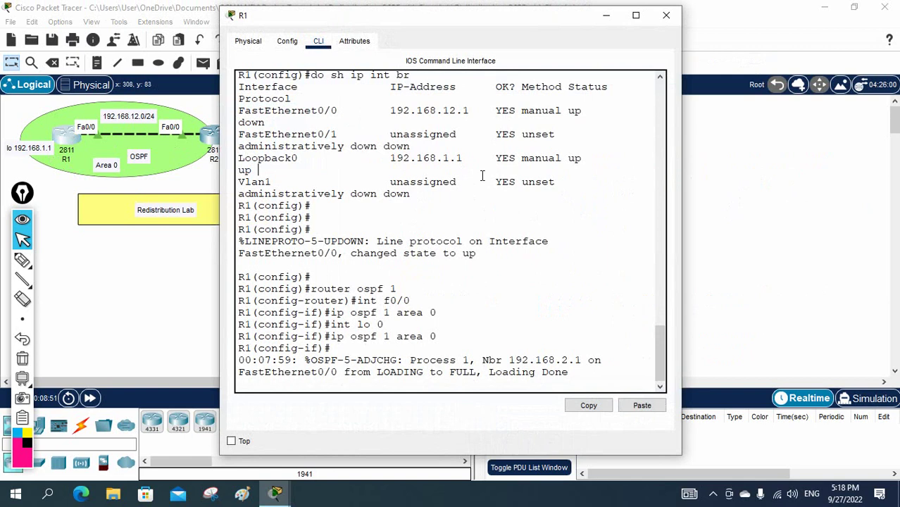
# Display R1's routing table and widen its window so the output fits.
pyautogui.press('Return')
pyautogui.press('Return')
pyautogui.hotkey('ctrl', 'z')
pyautogui.press('Return')
pyautogui.press('Return')
pyautogui.press('Return')
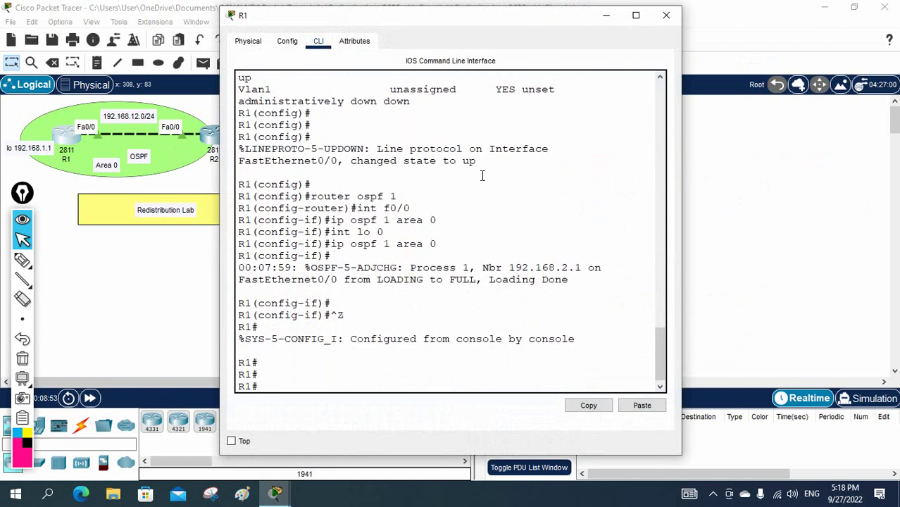
pyautogui.write('sh ip rou')
pyautogui.press('Tab')
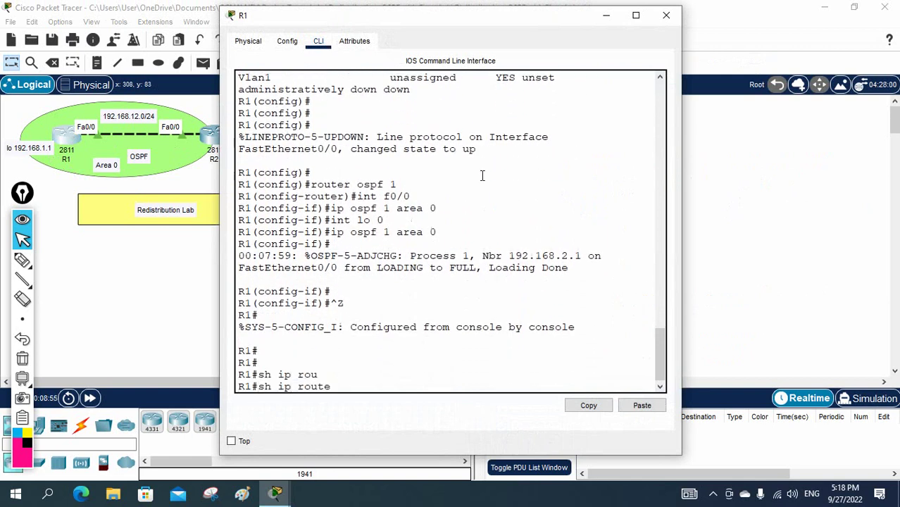
pyautogui.press('Return')
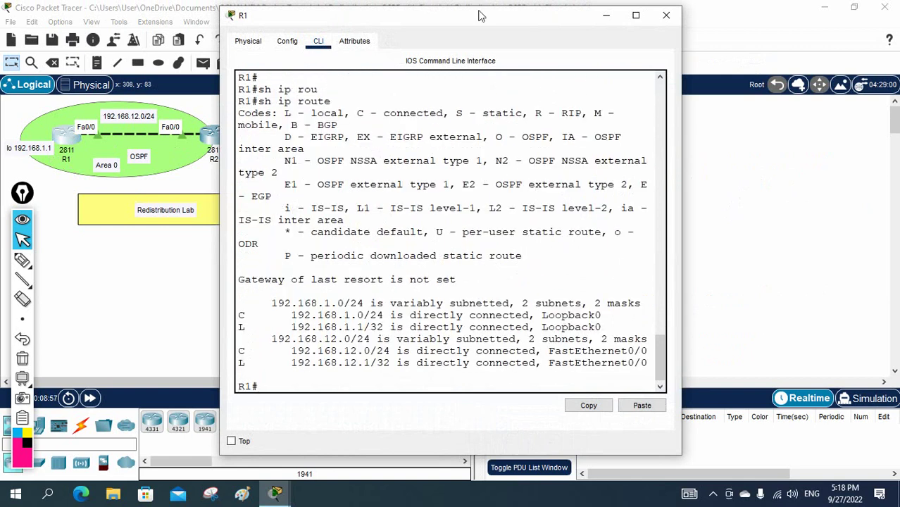
pyautogui.moveTo(481, 16); pyautogui.dragTo(682, 25)
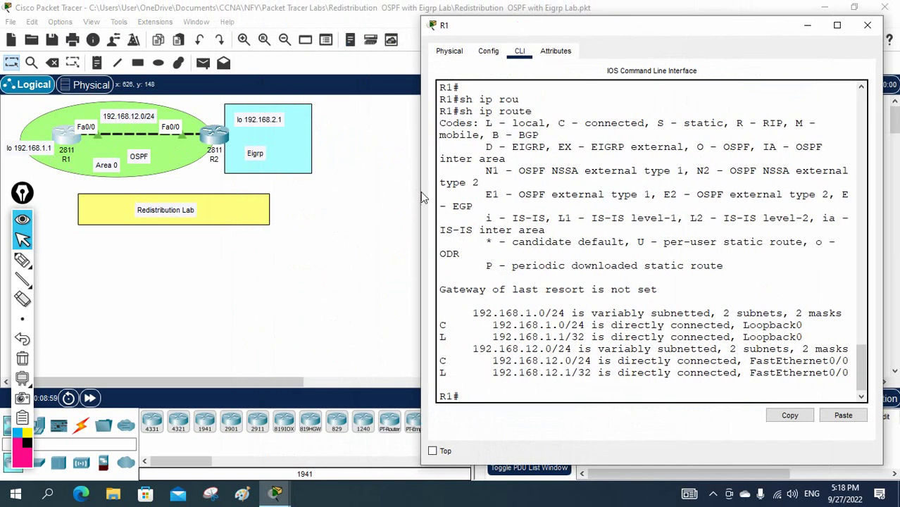
pyautogui.moveTo(422, 197); pyautogui.dragTo(338, 190)
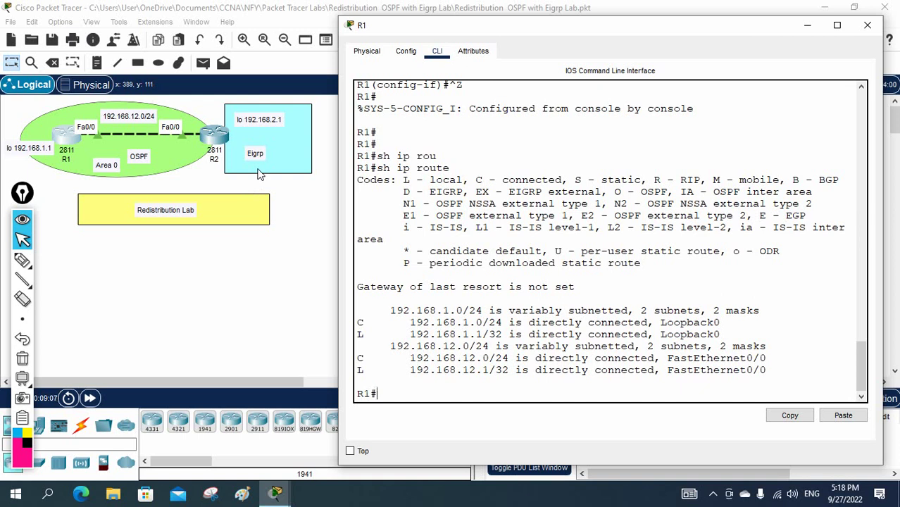
# Draw pen annotations marking R2, the Eigrp area label and the path to R1.
pyautogui.click(22, 260)
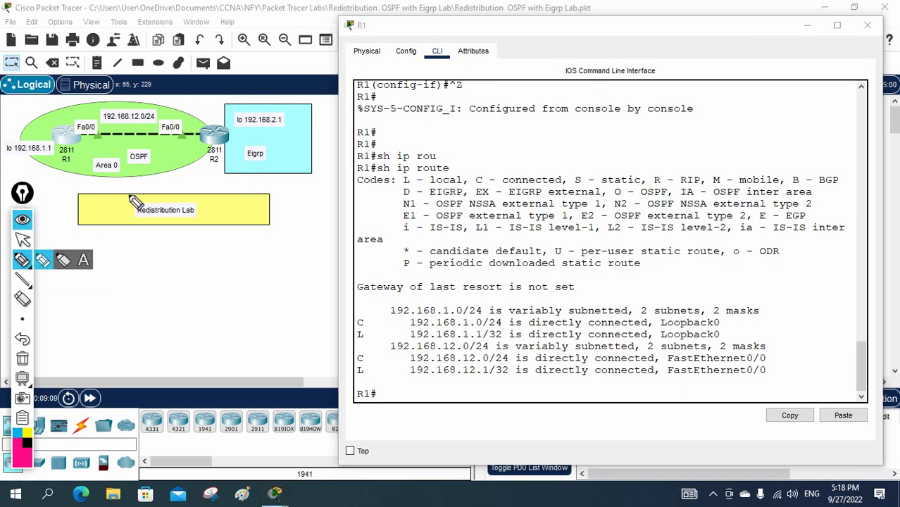
pyautogui.moveTo(212, 99); pyautogui.dragTo(212, 121)
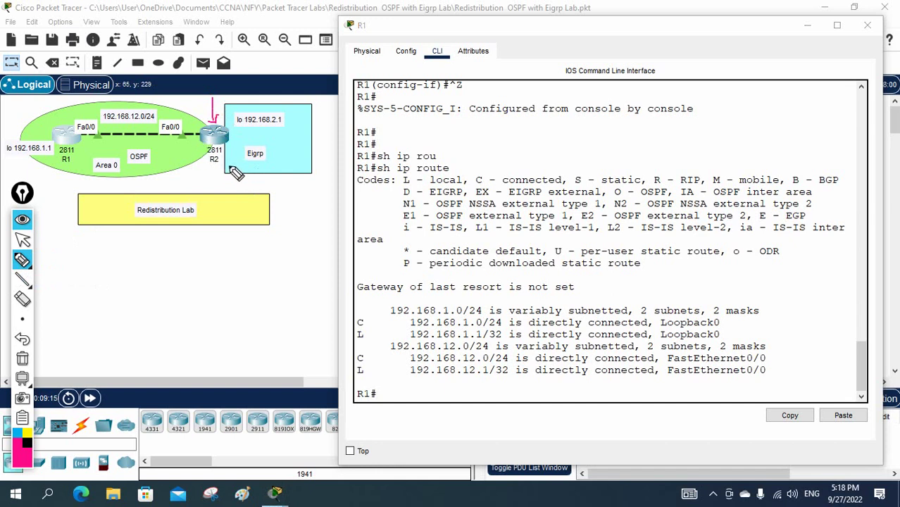
pyautogui.moveTo(244, 169); pyautogui.dragTo(264, 166)
pyautogui.moveTo(222, 116)
pyautogui.mouseDown()
pyautogui.moveTo(208, 162)
pyautogui.moveTo(222, 147)
pyautogui.mouseUp()
pyautogui.moveTo(273, 131)
pyautogui.mouseDown()
pyautogui.moveTo(253, 143)
pyautogui.moveTo(90, 141)
pyautogui.mouseUp()
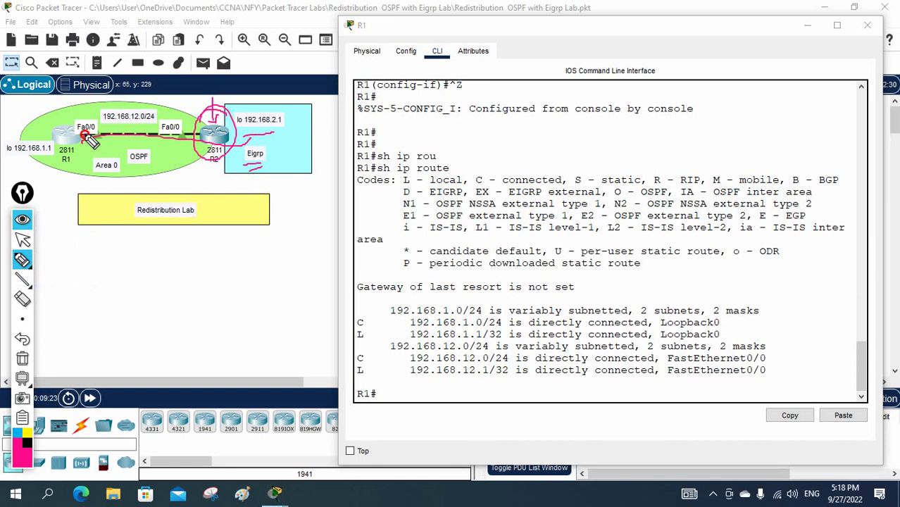
# Erase the pen annotations, close R1's window, and open R2's command line.
pyautogui.click(22, 358)
pyautogui.click(24, 240)
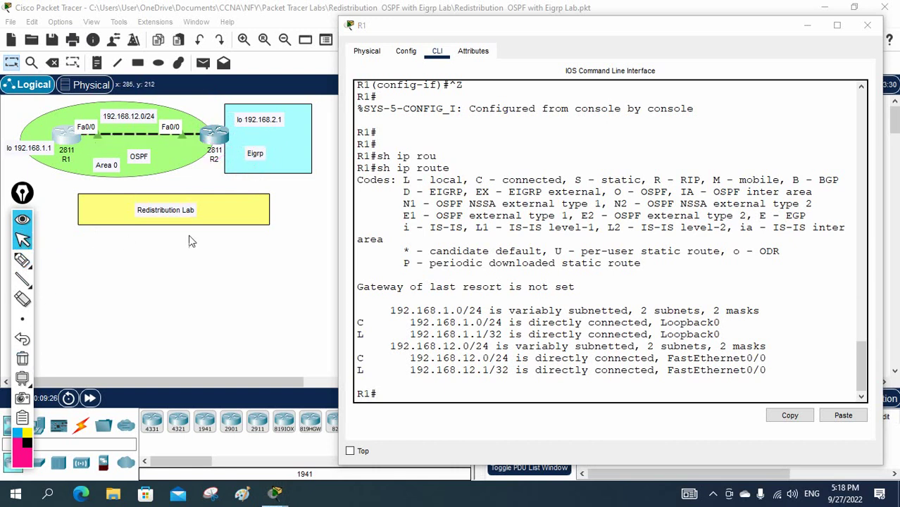
pyautogui.click(868, 31)
pyautogui.click(219, 138)
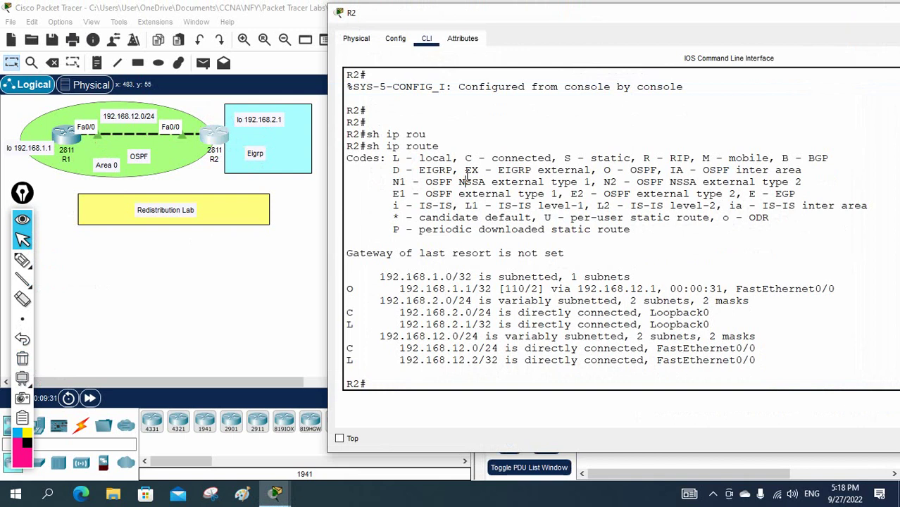
# Enter global configuration on R2 and open OSPF process 1 configuration.
pyautogui.write('config t')
pyautogui.press('Return')
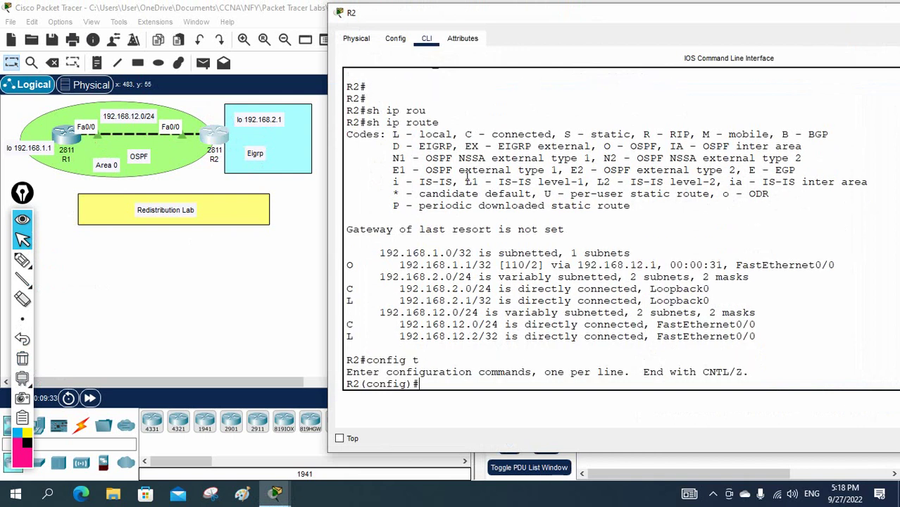
pyautogui.write('router ospf 1')
pyautogui.press('Return')
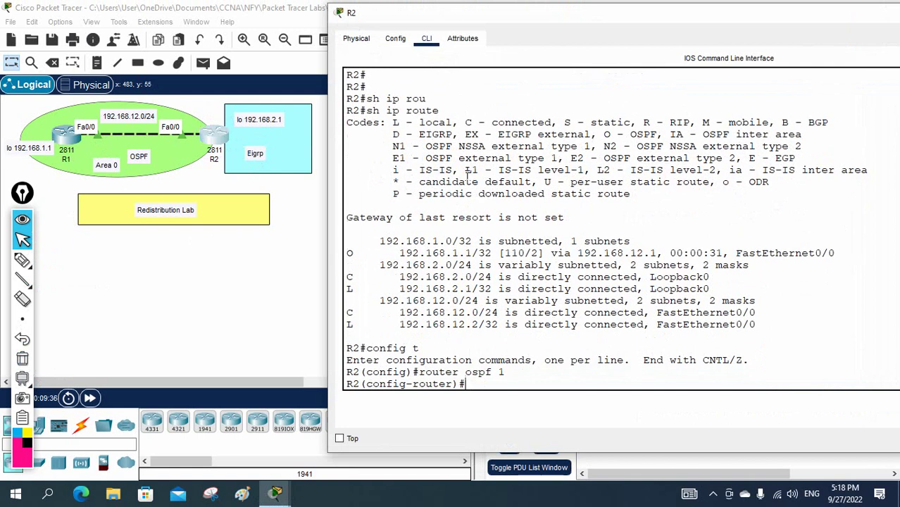
# Add redistribute eigrp 1 subnets under OSPF 1 and exit to global configuration.
pyautogui.write('re')
pyautogui.press('Tab')
pyautogui.write('ei')
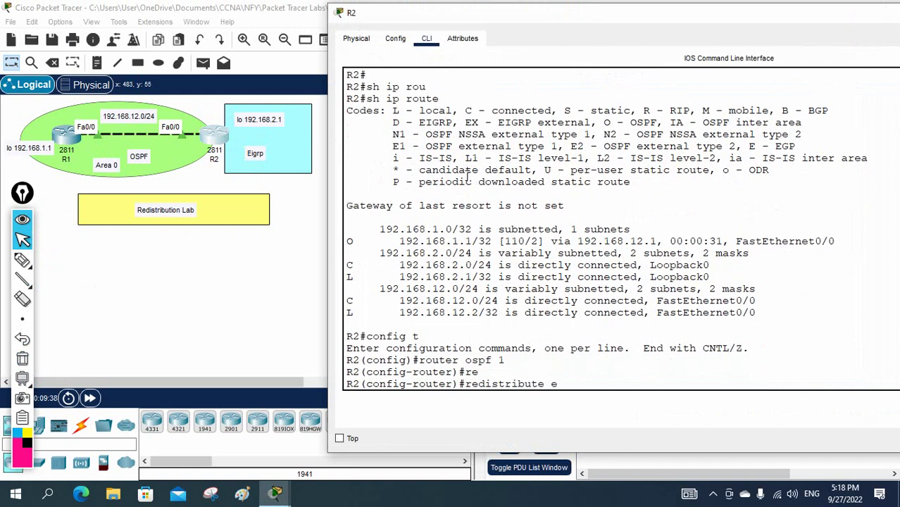
pyautogui.press('Tab')
pyautogui.write('1 ')
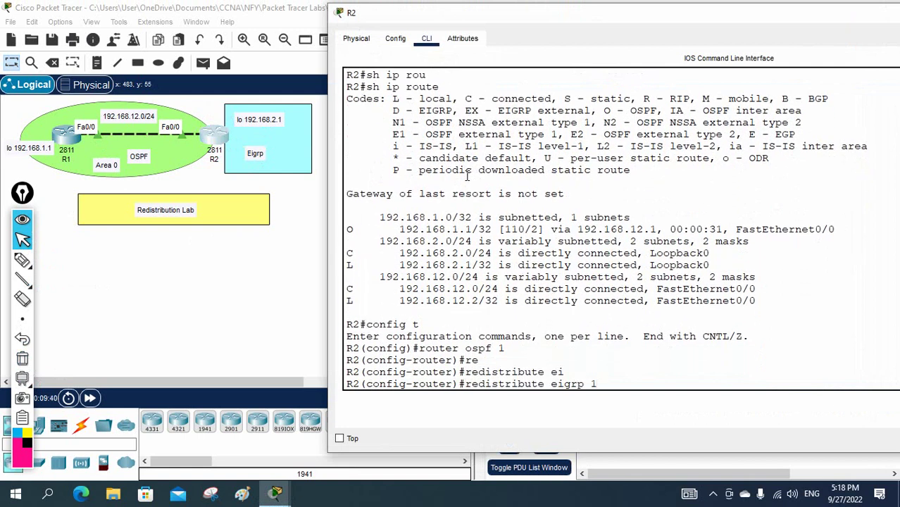
pyautogui.write('?')
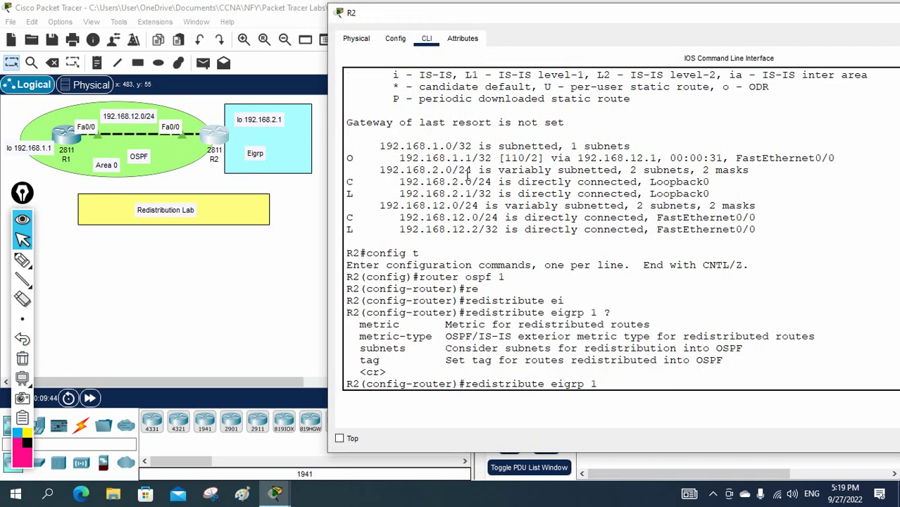
pyautogui.write('sub')
pyautogui.press('Tab')
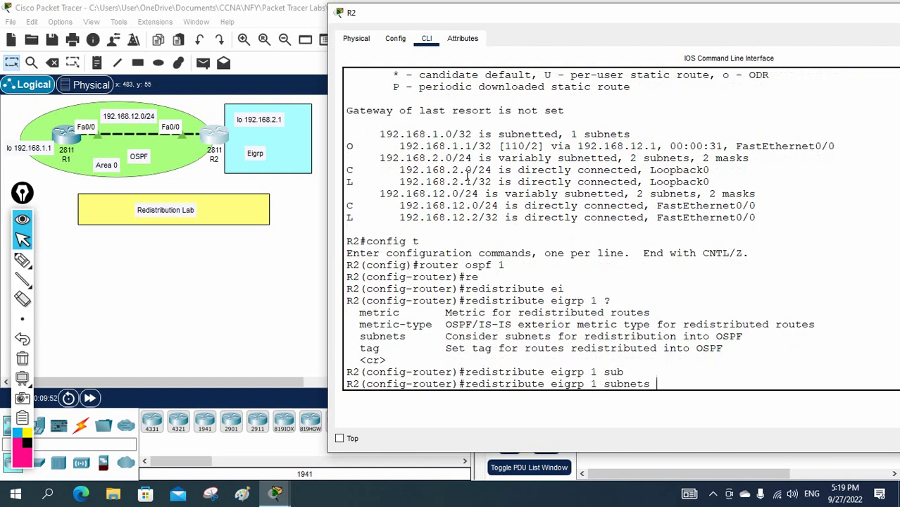
pyautogui.press('Return')
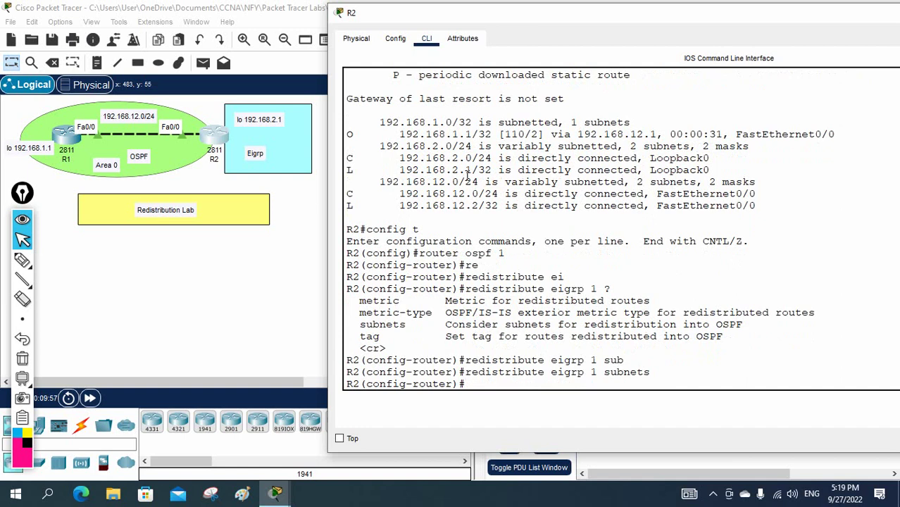
pyautogui.write('exit')
pyautogui.press('Return')
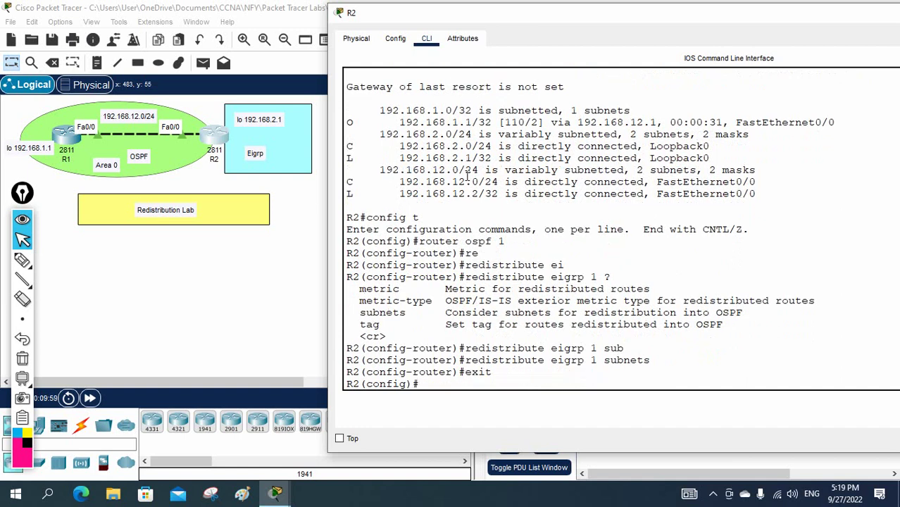
# Highlight the router ospf 1 and redistribute eigrp 1 subnets commands in the console.
pyautogui.moveTo(507, 241); pyautogui.dragTo(418, 243)
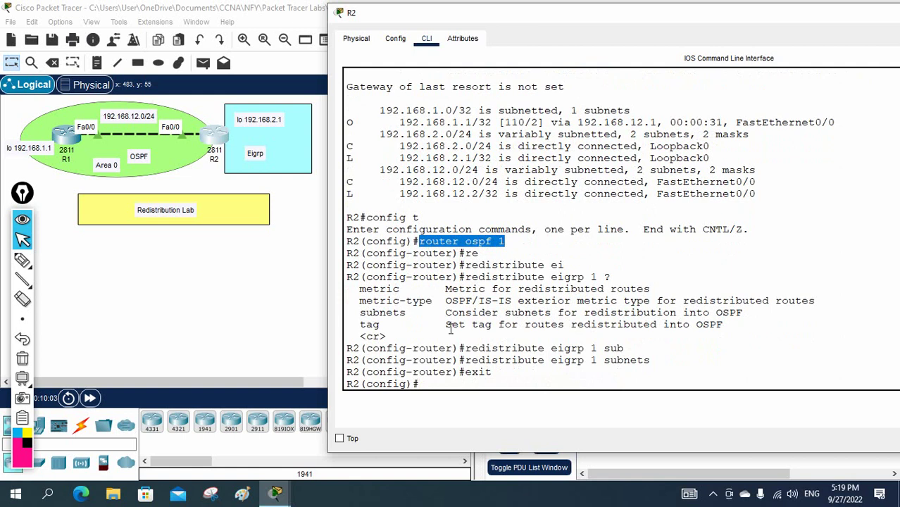
pyautogui.moveTo(466, 360); pyautogui.dragTo(654, 360)
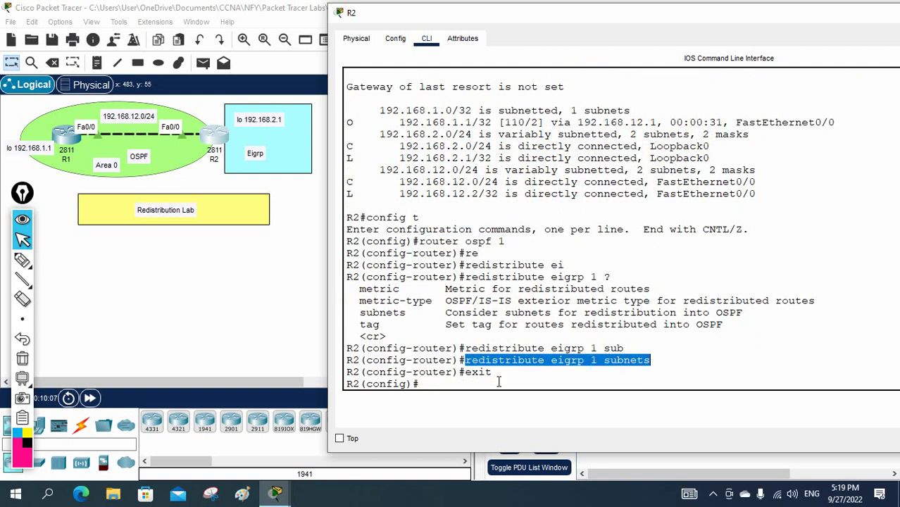
pyautogui.moveTo(505, 241); pyautogui.dragTo(459, 241)
pyautogui.click(532, 362)
pyautogui.moveTo(535, 361); pyautogui.dragTo(346, 360)
pyautogui.click(558, 378)
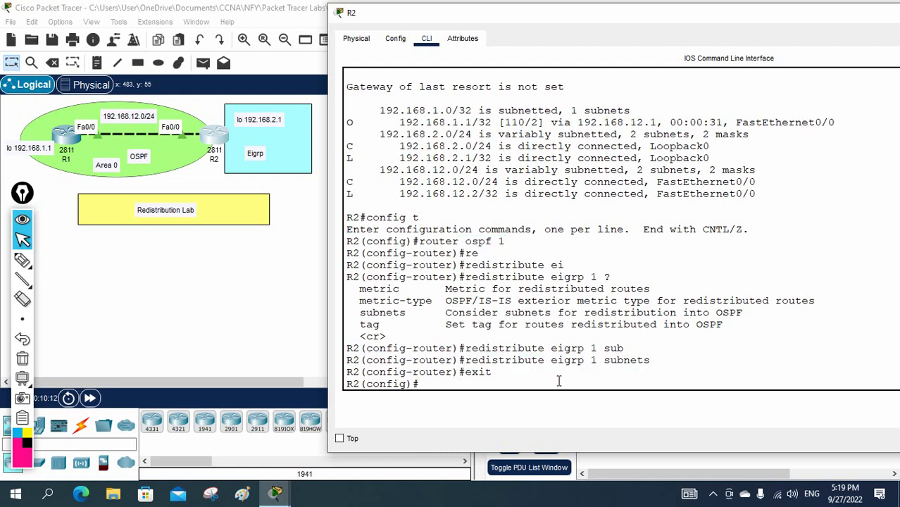
# Enter EIGRP 1 configuration mode on R2.
pyautogui.write('router ospf')
pyautogui.press('BackSpace')
pyautogui.press('BackSpace')
pyautogui.press('BackSpace')
pyautogui.press('BackSpace')
pyautogui.press('BackSpace')
pyautogui.write('eig')
pyautogui.press('Tab')
pyautogui.write('1')
pyautogui.press('Return')
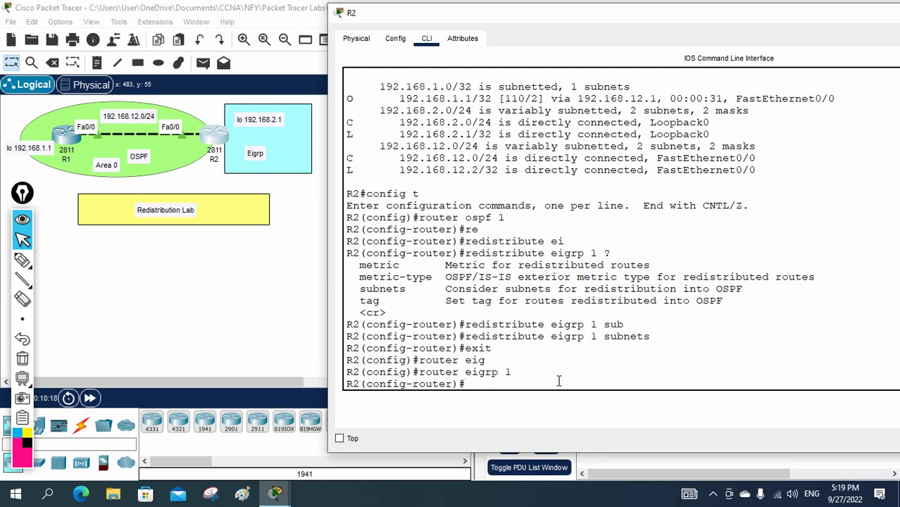
# Type redistribute ospf 1 metric 1 1, listing each metric field with ?
pyautogui.write('red')
pyautogui.press('Tab')
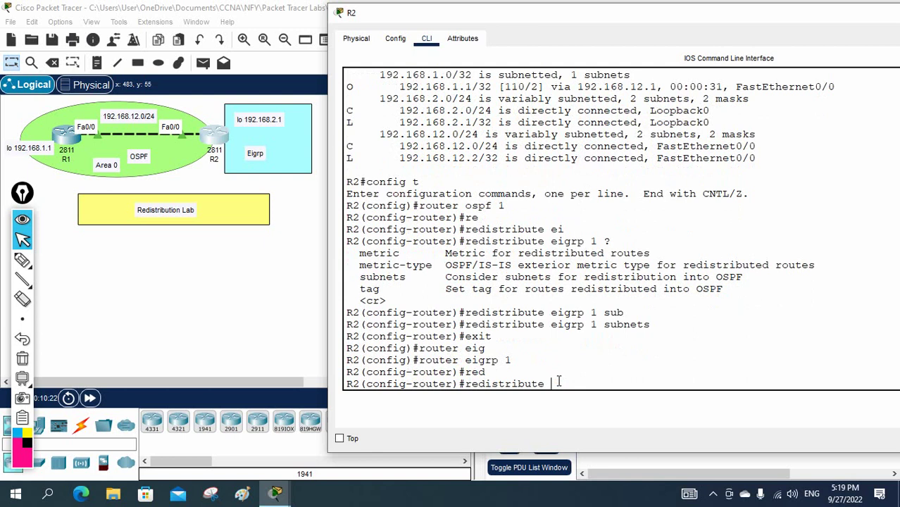
pyautogui.write('o')
pyautogui.press('Tab')
pyautogui.write('1')
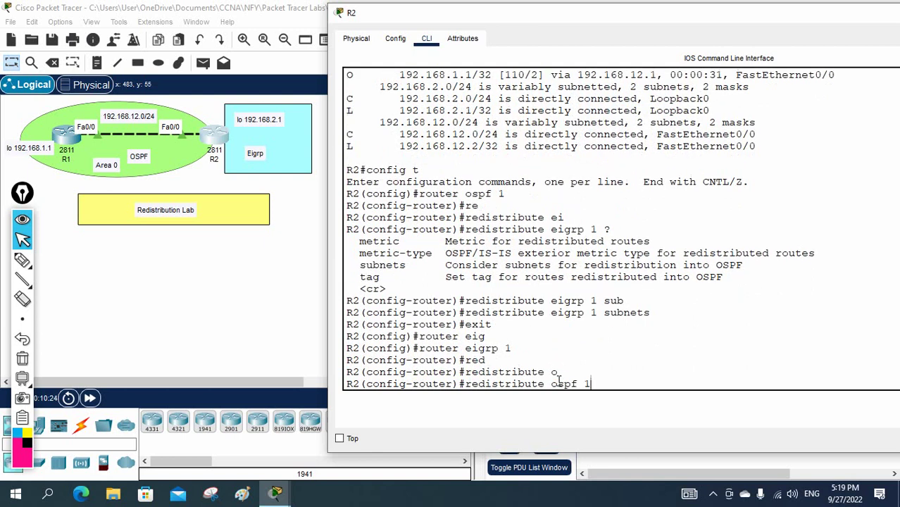
pyautogui.write(' ?')
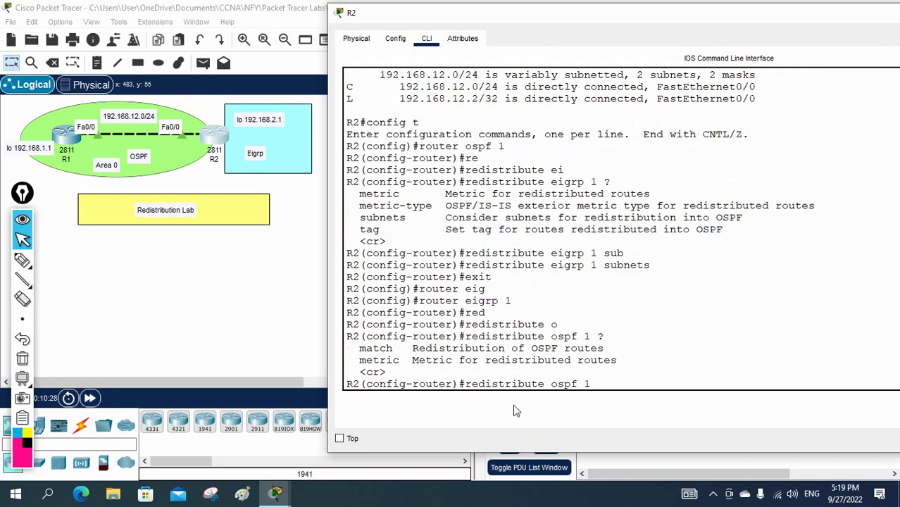
pyautogui.write('me')
pyautogui.press('Tab')
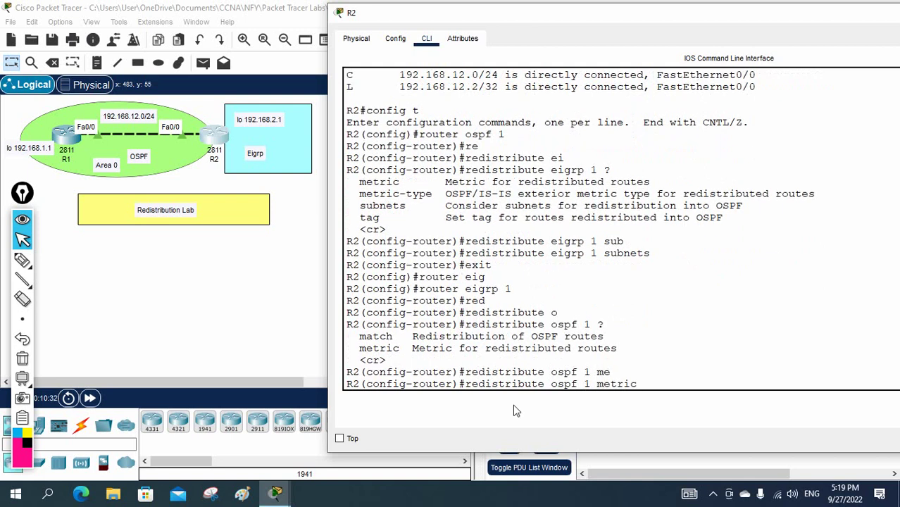
pyautogui.write('?')
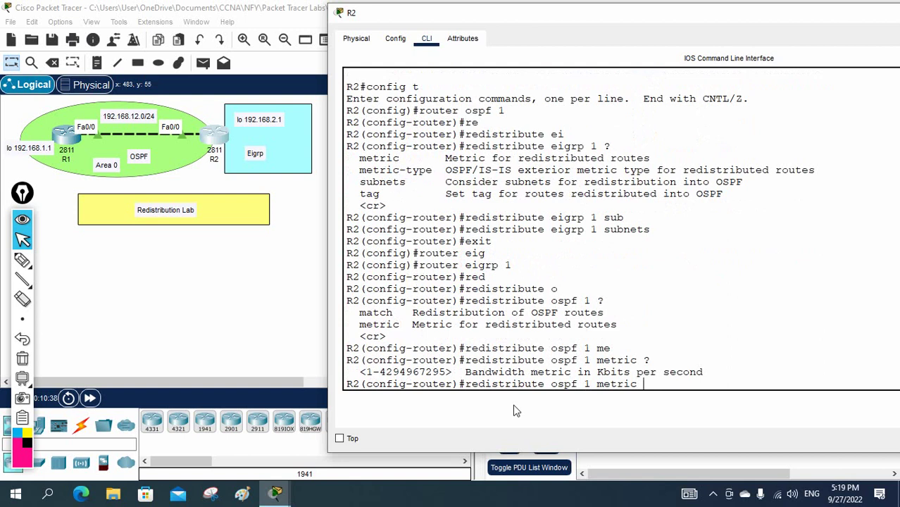
pyautogui.write('1')
pyautogui.write(' ?')
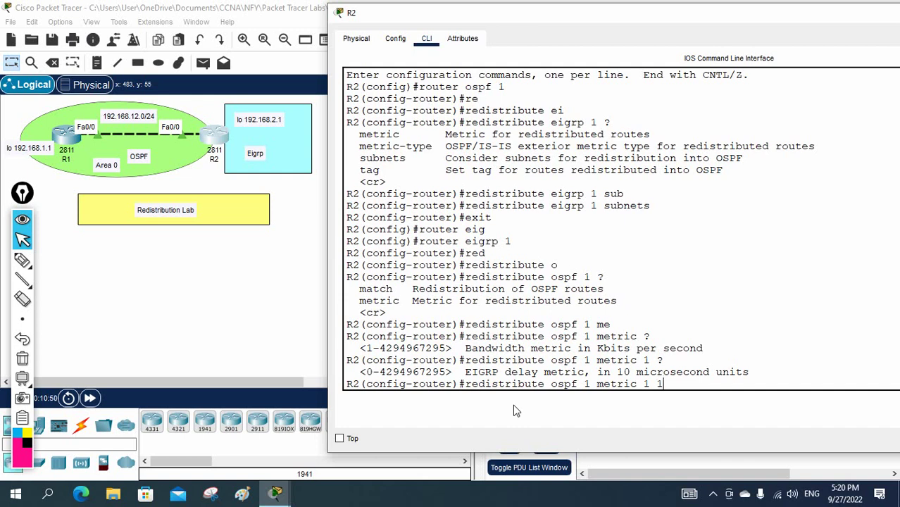
pyautogui.write('?')
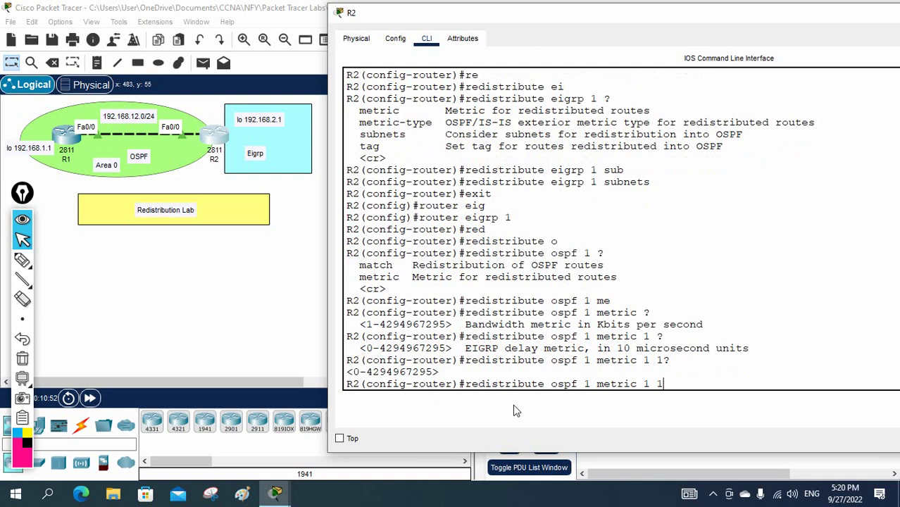
pyautogui.write(' ?')
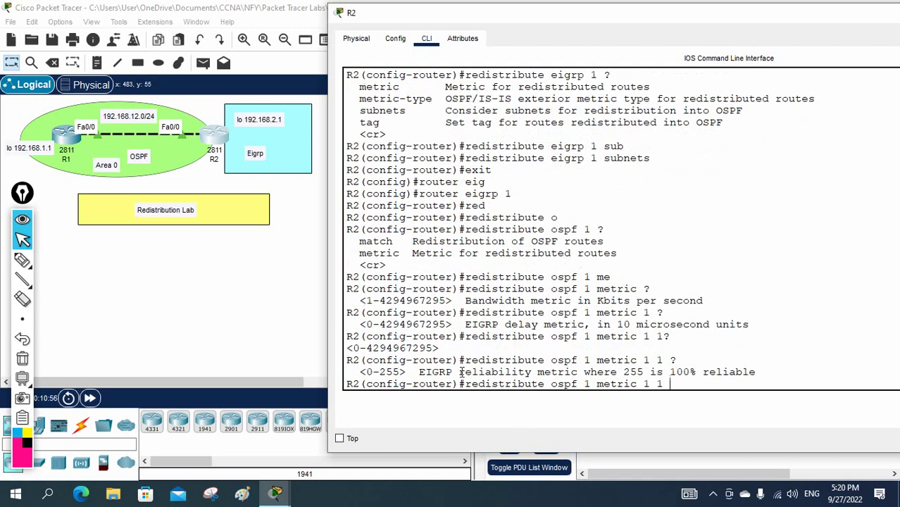
# Append reliability 255, load 255 and MTU 1 to the metric, highlighting the help text.
pyautogui.moveTo(459, 372); pyautogui.dragTo(537, 372)
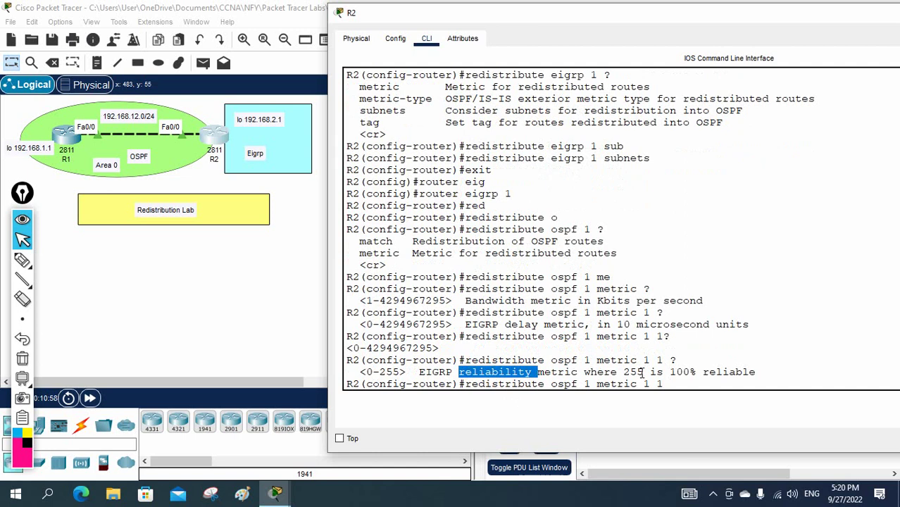
pyautogui.moveTo(643, 371); pyautogui.dragTo(629, 372)
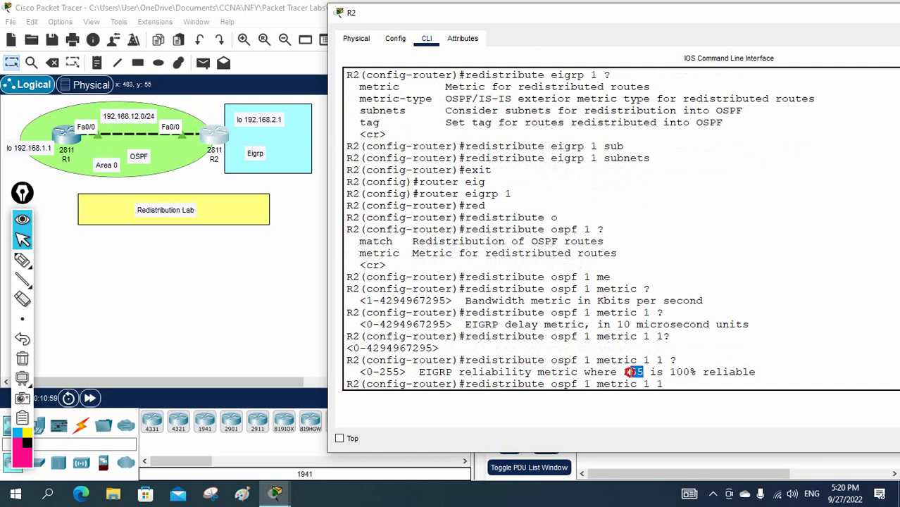
pyautogui.click(688, 378)
pyautogui.write('255')
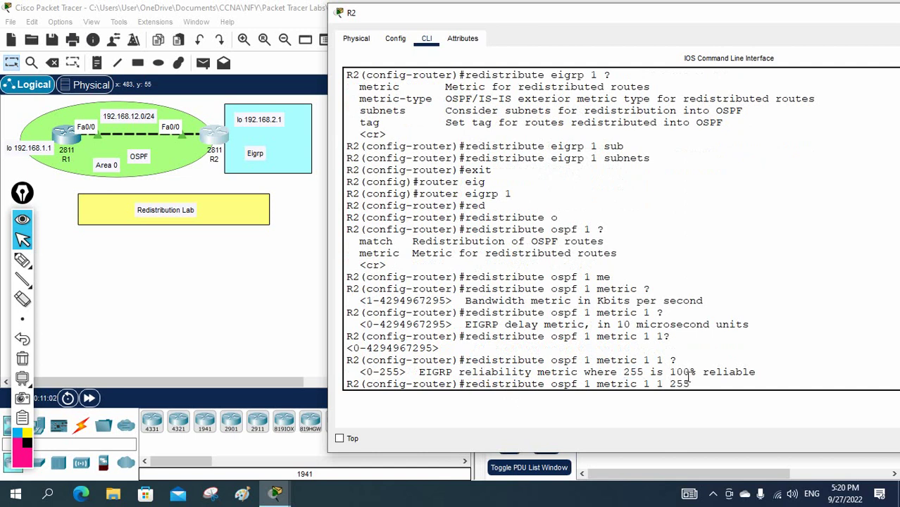
pyautogui.write(' ?')
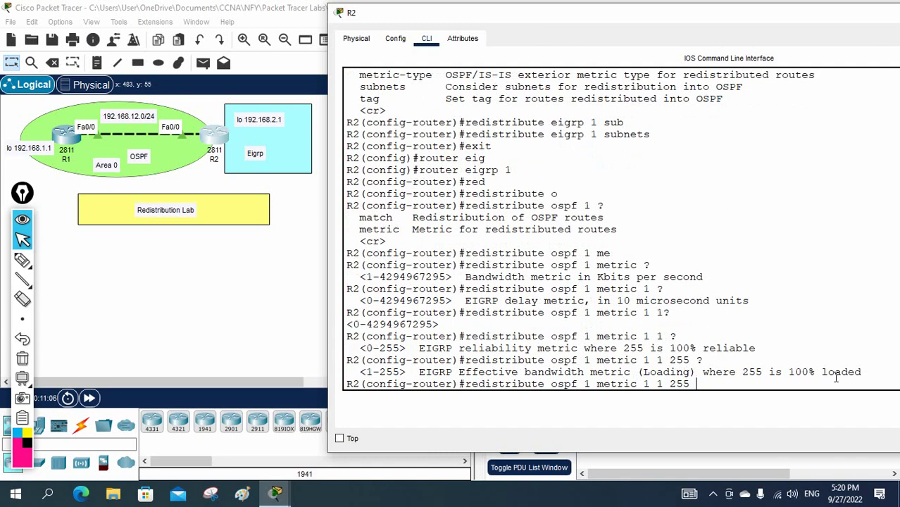
pyautogui.write('255')
pyautogui.write('?')
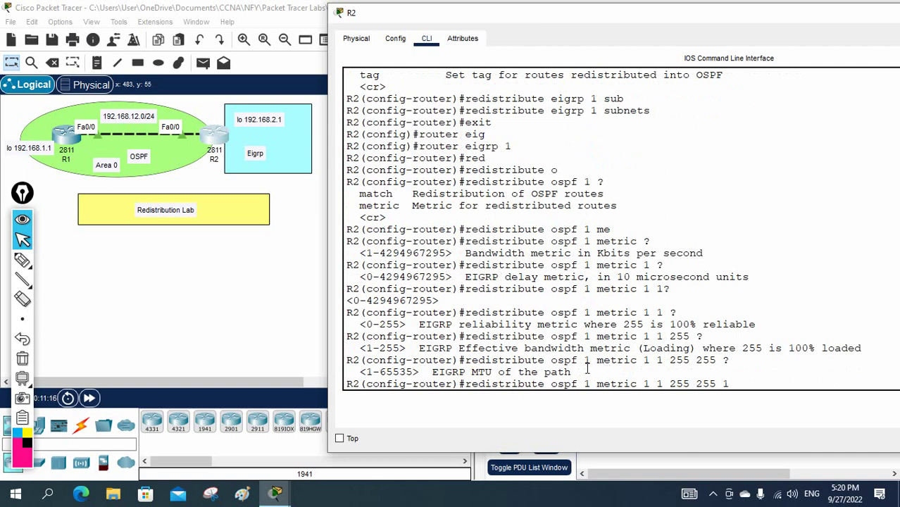
pyautogui.write('?')
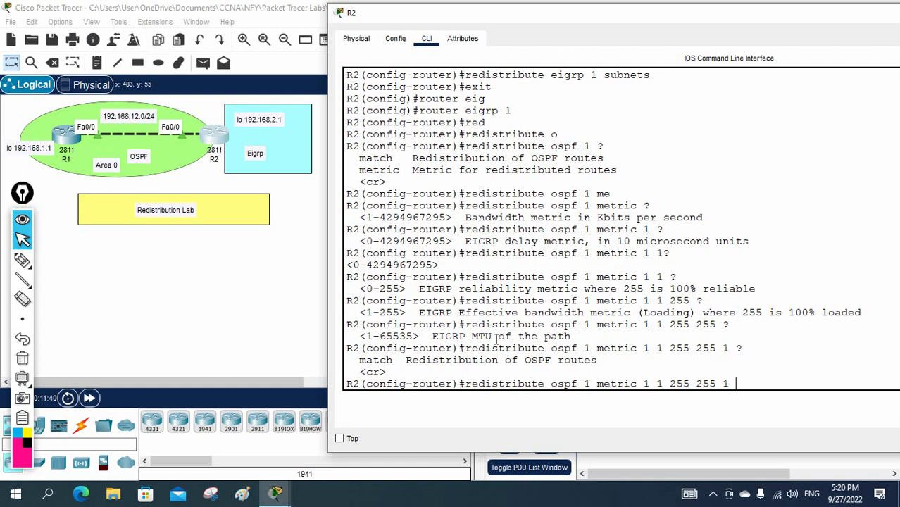
pyautogui.moveTo(737, 384); pyautogui.dragTo(642, 386)
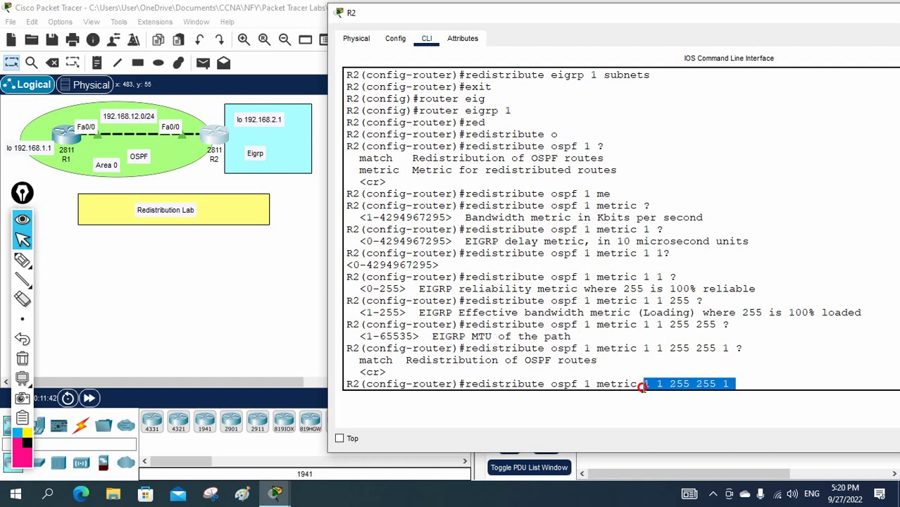
pyautogui.click(758, 379)
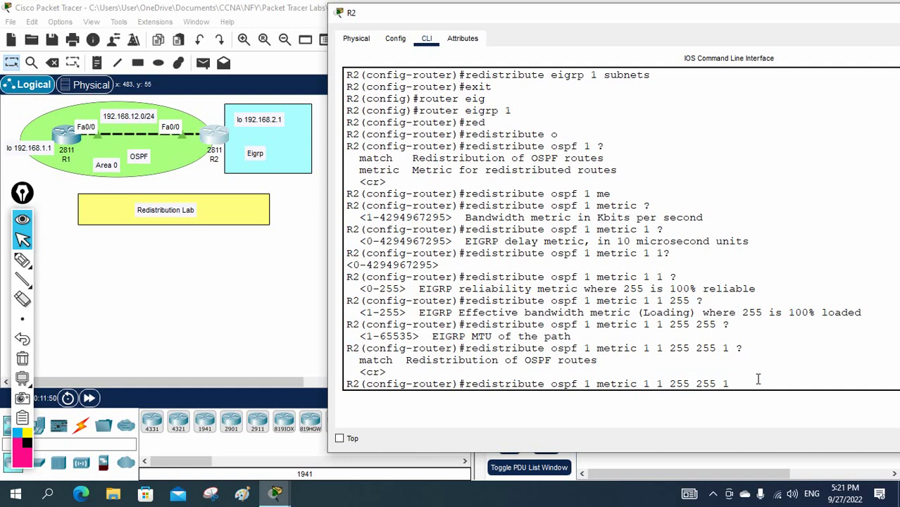
# Apply redistribute ospf 1 metric 1 1 255 255 1 and reopen R1's console.
pyautogui.press('Return')
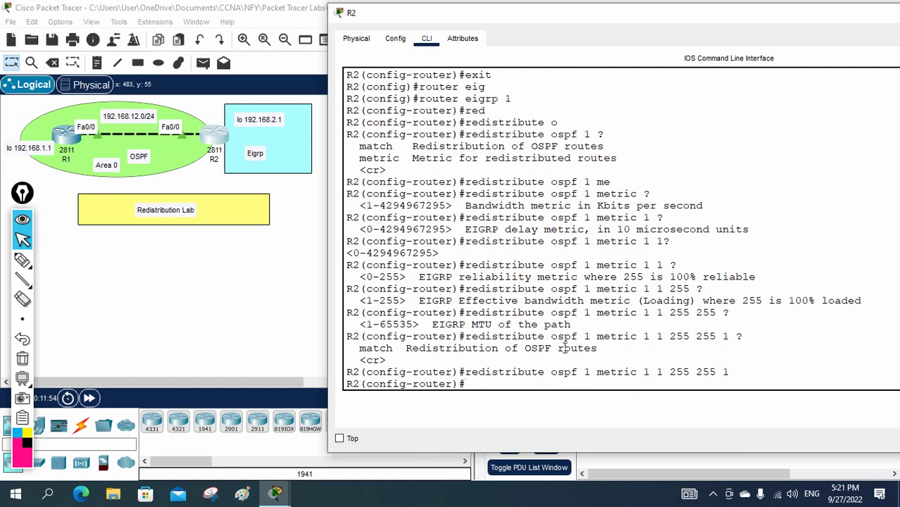
pyautogui.click(62, 138)
pyautogui.click(63, 138)
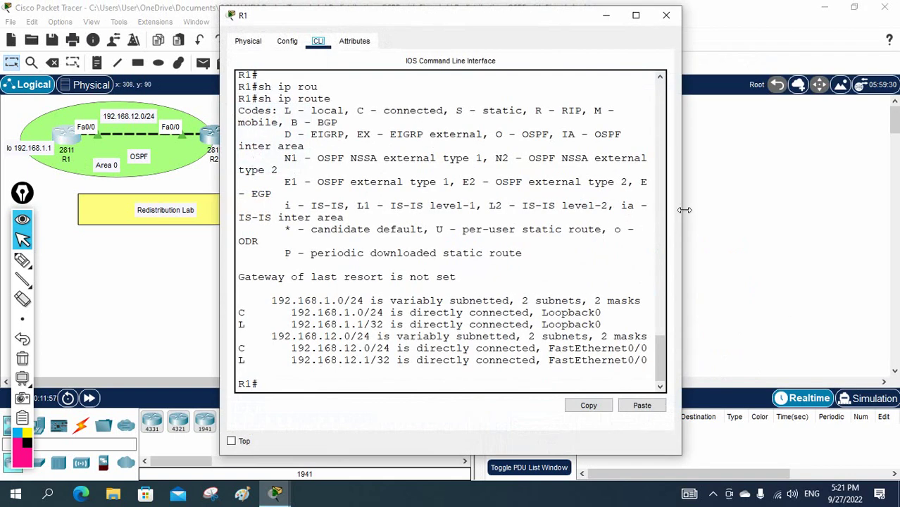
# Rerun show ip route on R1 and highlight the new O E2 route.
pyautogui.moveTo(683, 211); pyautogui.dragTo(840, 211)
pyautogui.press('Up')
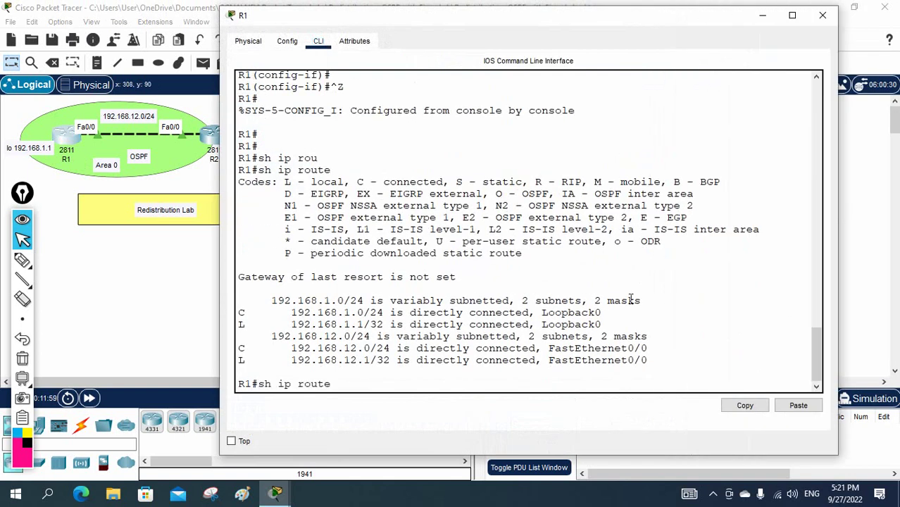
pyautogui.press('Return')
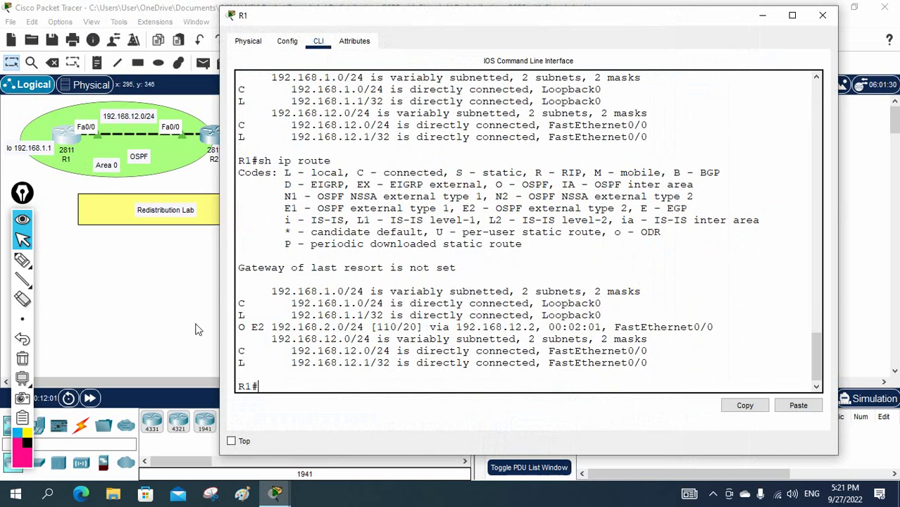
pyautogui.moveTo(238, 326); pyautogui.dragTo(344, 326)
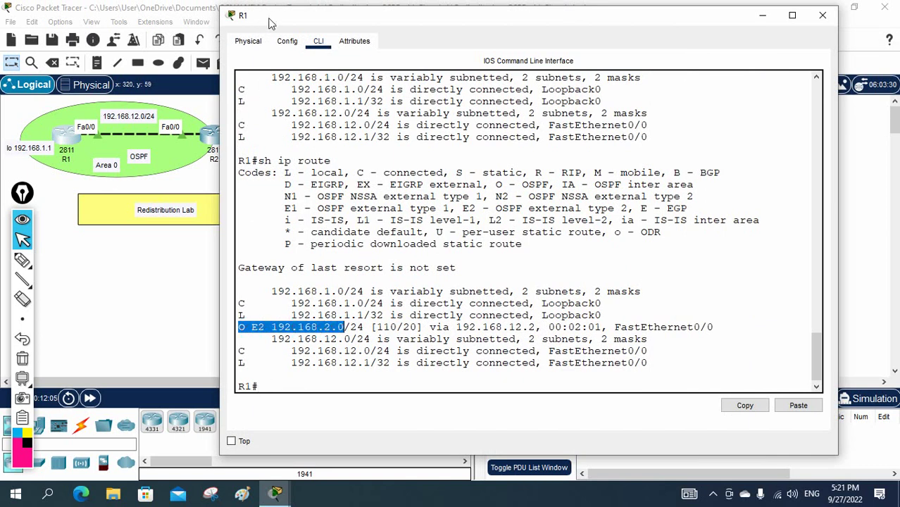
pyautogui.moveTo(267, 18); pyautogui.dragTo(407, 32)
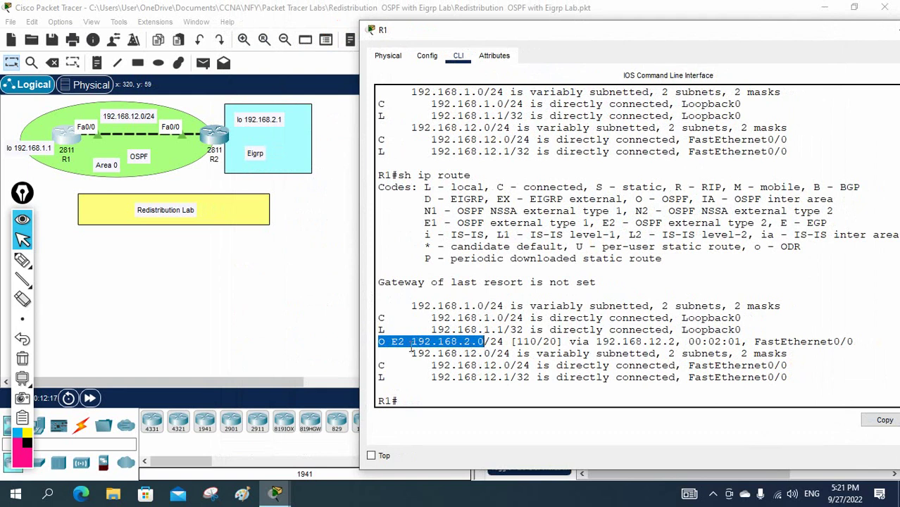
# Highlight the O and E2 legend entries and the O E2 192.168.2.0/24 route line.
pyautogui.moveTo(407, 342); pyautogui.dragTo(373, 342)
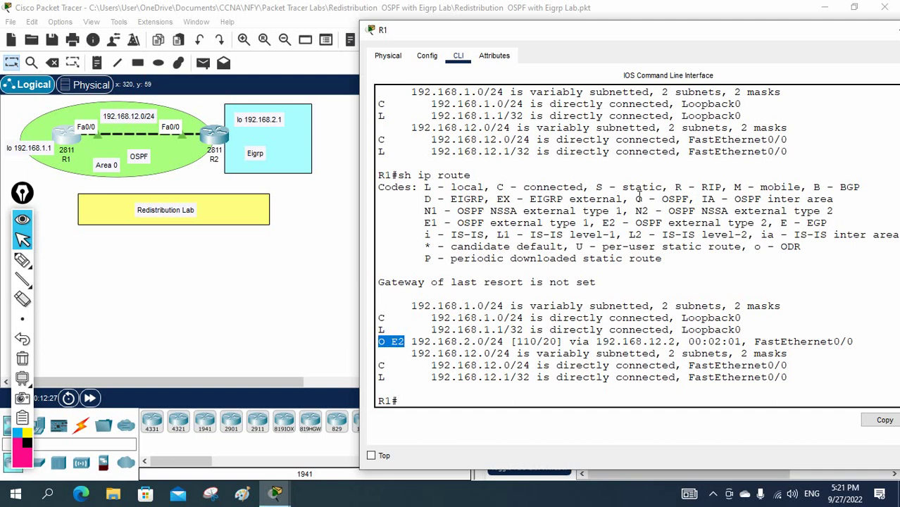
pyautogui.moveTo(636, 199); pyautogui.dragTo(694, 199)
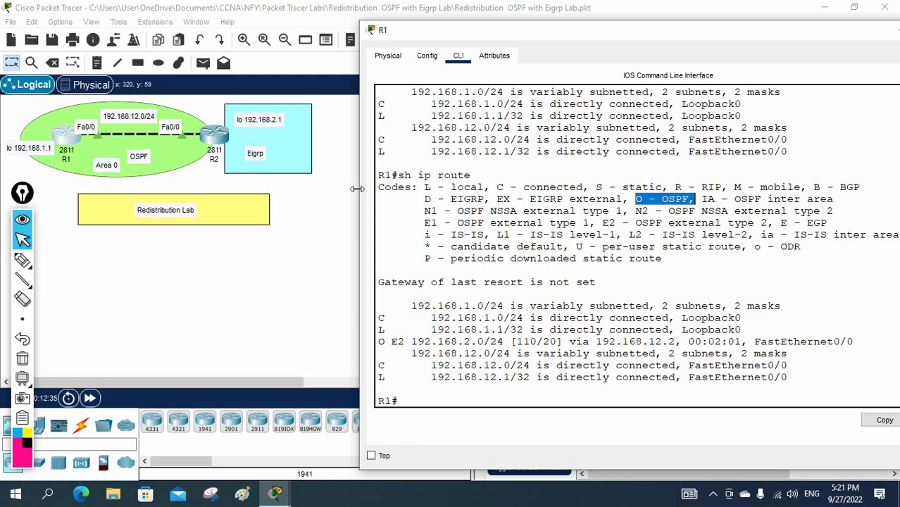
pyautogui.moveTo(357, 188); pyautogui.dragTo(240, 187)
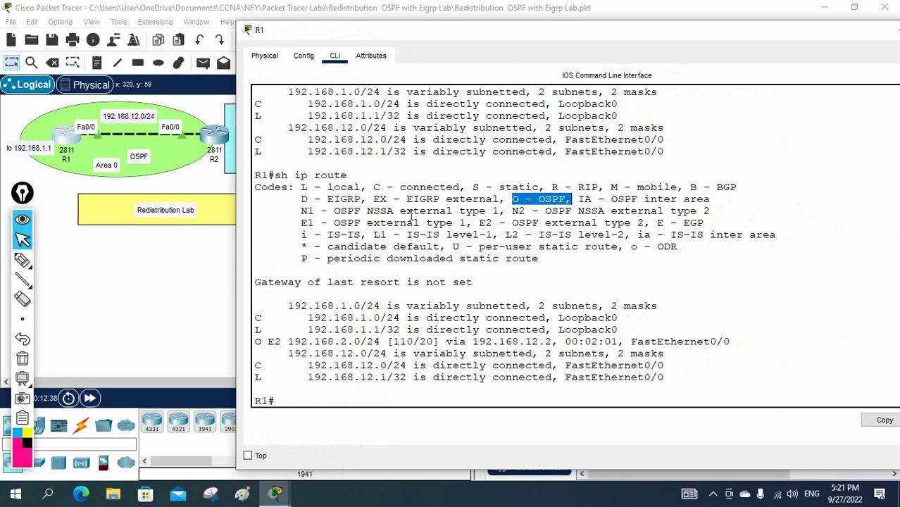
pyautogui.moveTo(478, 222); pyautogui.dragTo(646, 223)
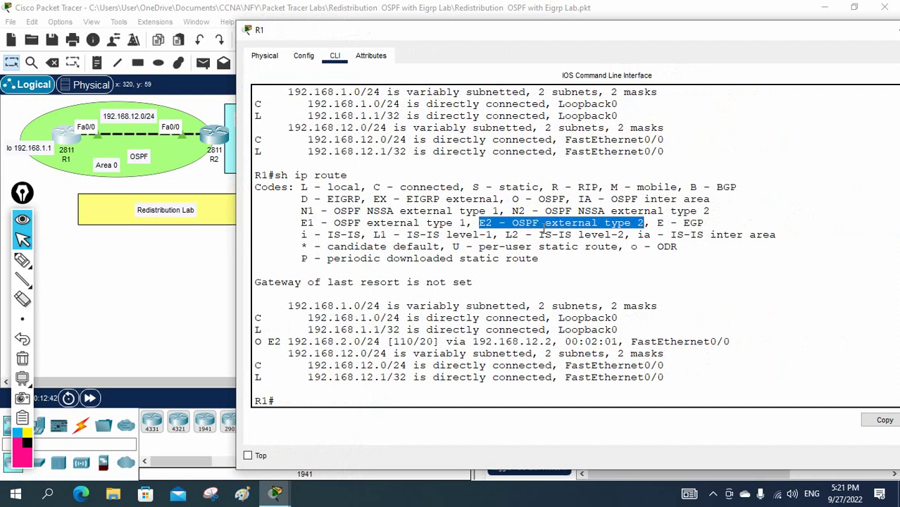
pyautogui.click(273, 341)
pyautogui.moveTo(273, 341)
pyautogui.mouseDown()
pyautogui.moveTo(255, 336)
pyautogui.moveTo(289, 341)
pyautogui.mouseUp()
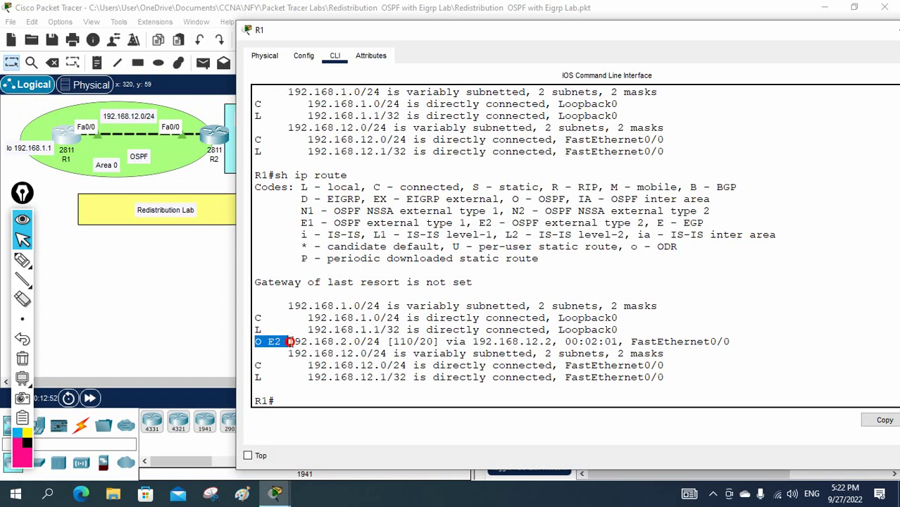
pyautogui.moveTo(289, 341); pyautogui.dragTo(422, 342)
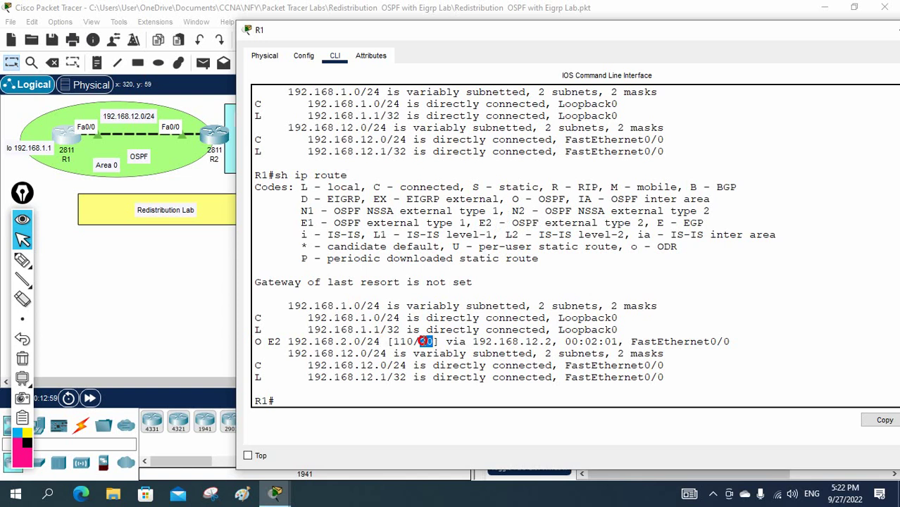
pyautogui.moveTo(269, 341)
pyautogui.mouseDown()
pyautogui.moveTo(293, 341)
pyautogui.moveTo(285, 341)
pyautogui.mouseUp()
pyautogui.click(274, 342)
pyautogui.moveTo(412, 38); pyautogui.dragTo(518, 49)
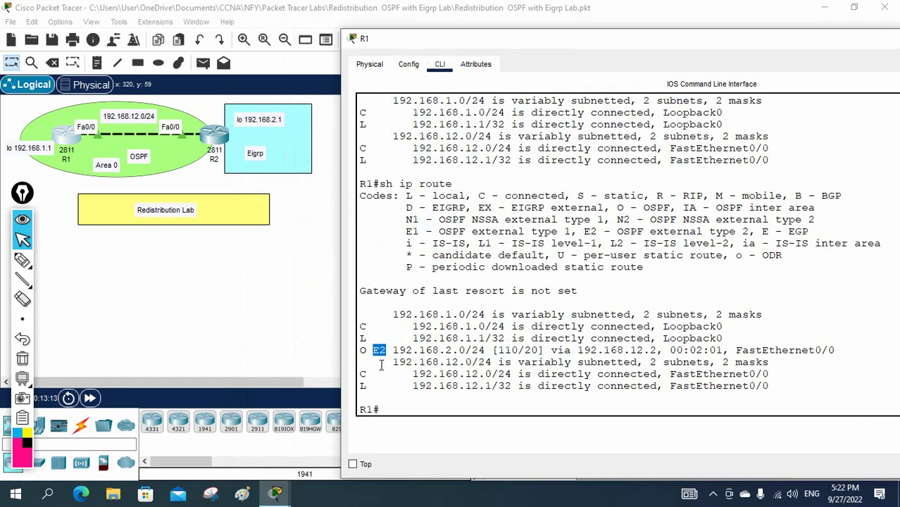
# Ping 192.168.2.1 from R1 and confirm a 100 percent (5/5) success rate.
pyautogui.click(411, 373)
pyautogui.write('ping 192.168.2.1')
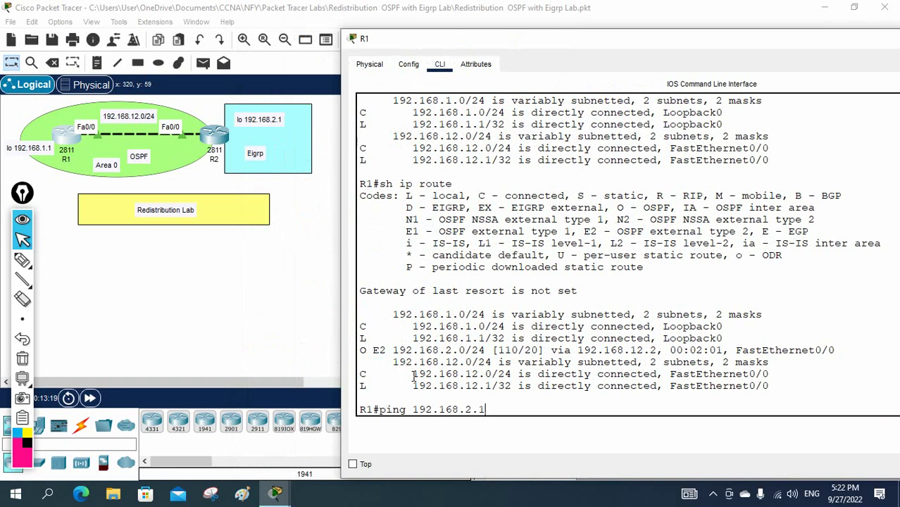
pyautogui.press('Return')
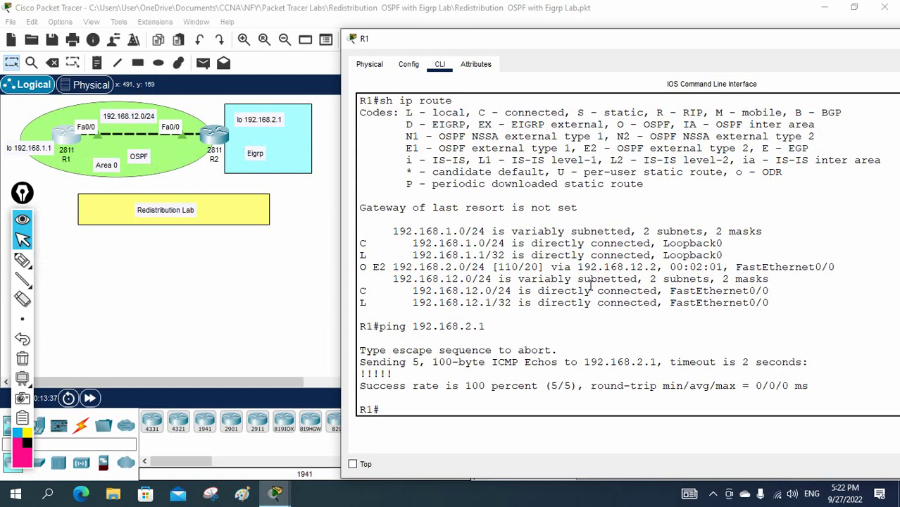
pyautogui.doubleClick(873, 39)
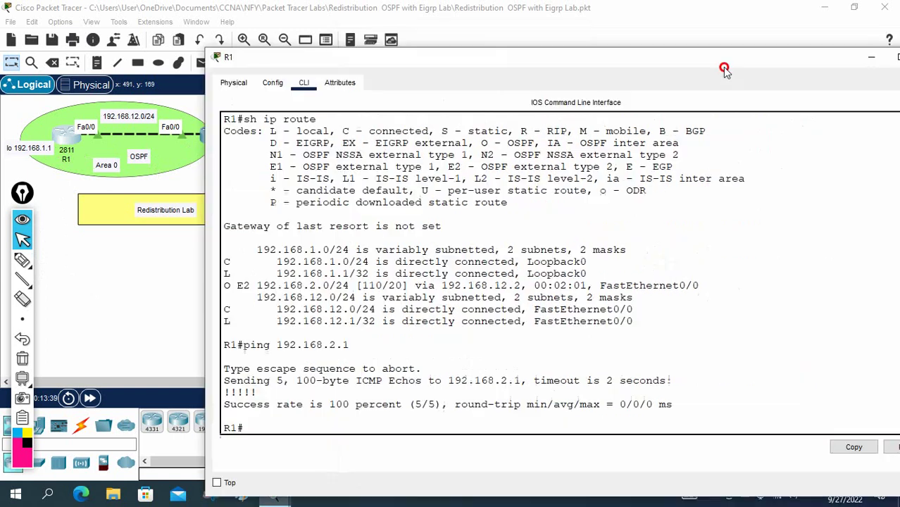
# Switch to R2's console and copy its transcript from router ospf 1 through both redistribute lines.
pyautogui.click(778, 74)
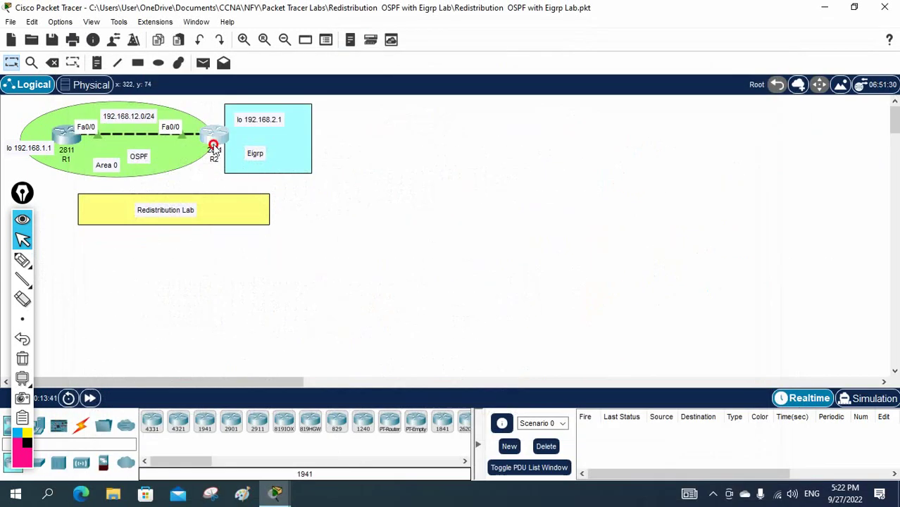
pyautogui.click(214, 144)
pyautogui.scroll(6, 607, 211)
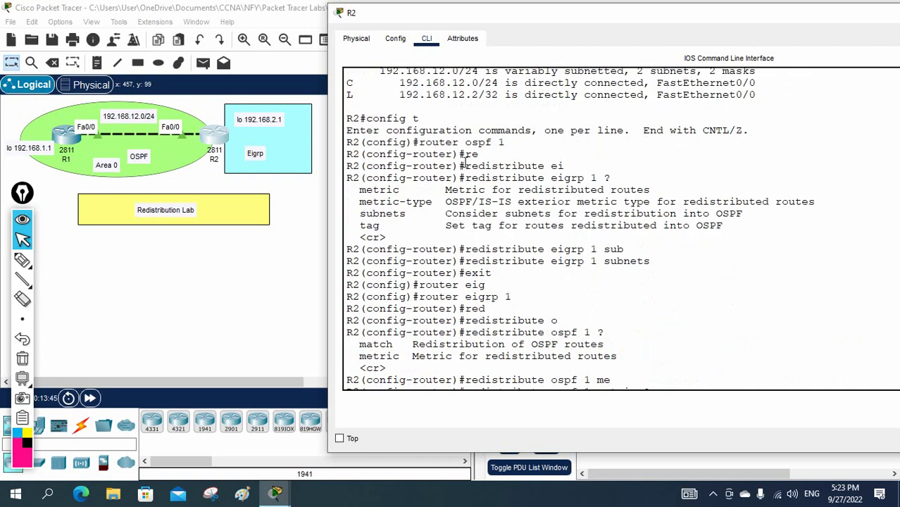
pyautogui.moveTo(419, 142); pyautogui.dragTo(687, 368)
pyautogui.scroll(-2, 687, 370)
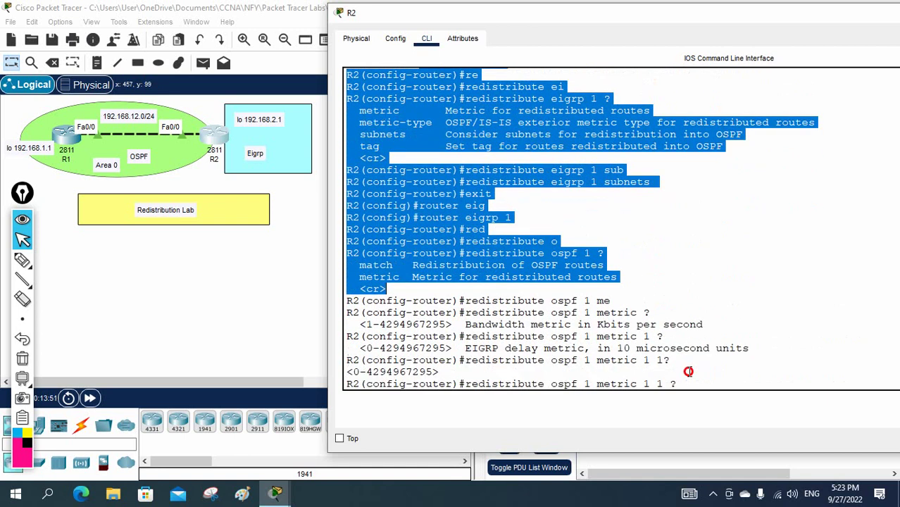
pyautogui.scroll(-3, 688, 371)
pyautogui.moveTo(685, 371); pyautogui.dragTo(737, 372)
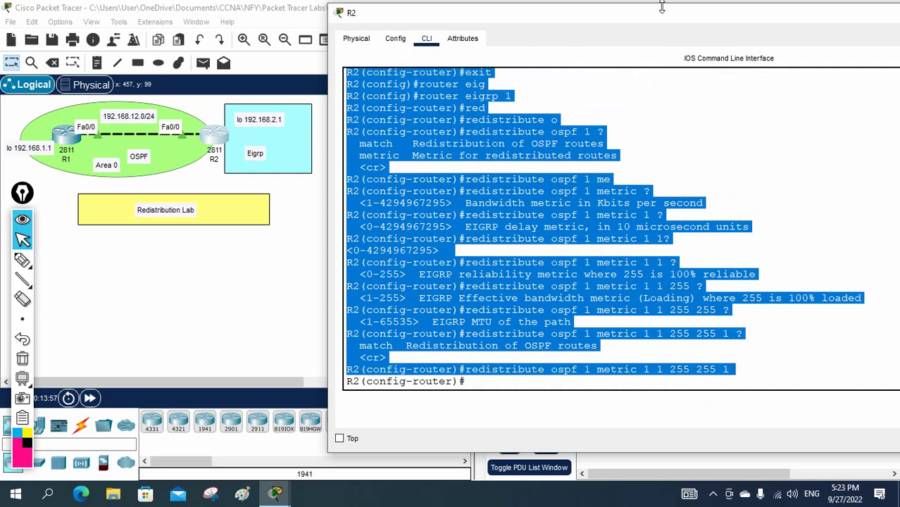
pyautogui.moveTo(661, 20); pyautogui.dragTo(461, 20)
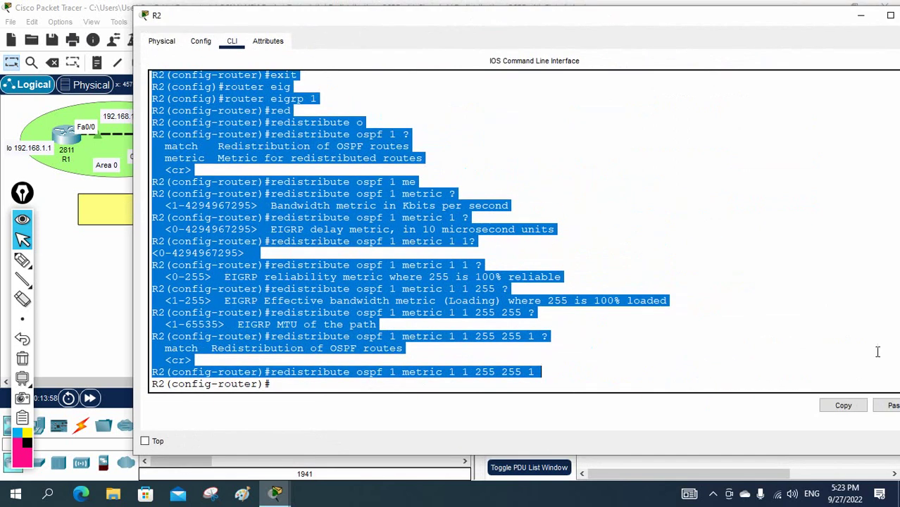
pyautogui.click(842, 405)
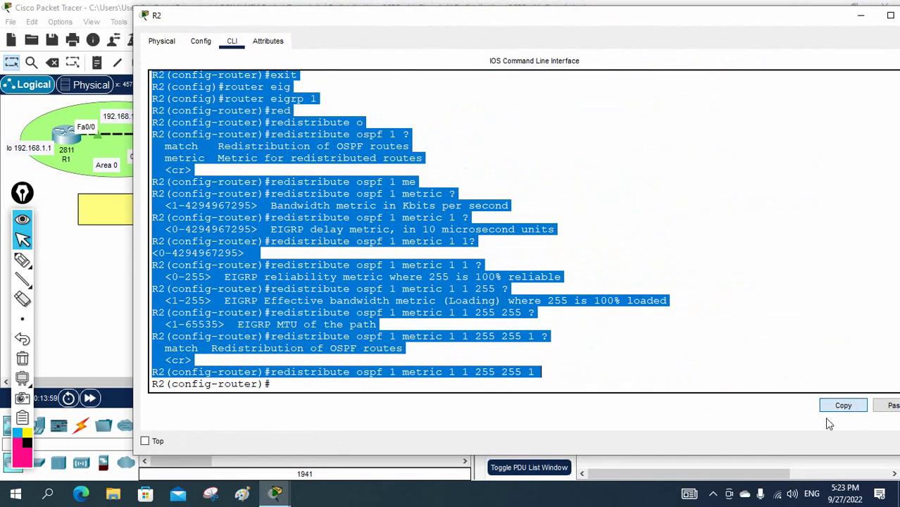
# Launch Notepad, paste R2's copied console transcript, and widen the window.
pyautogui.click(47, 495)
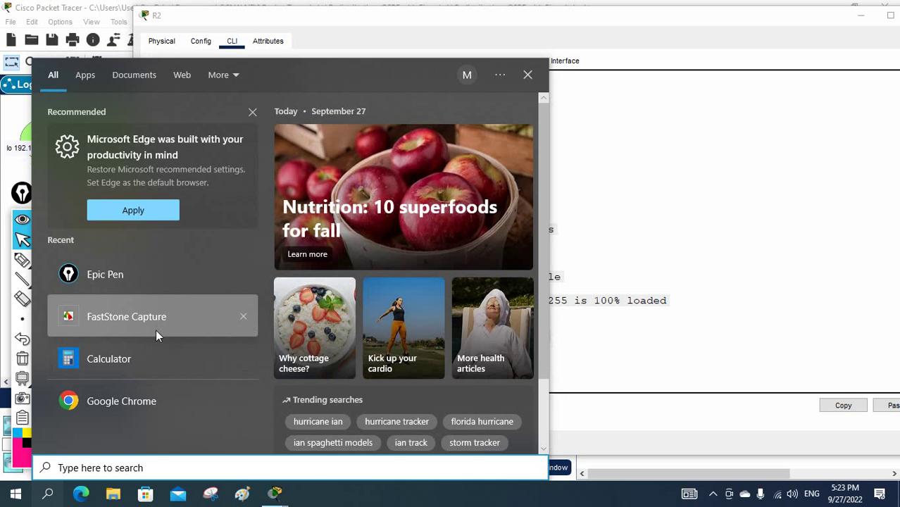
pyautogui.write('n')
pyautogui.click(427, 144)
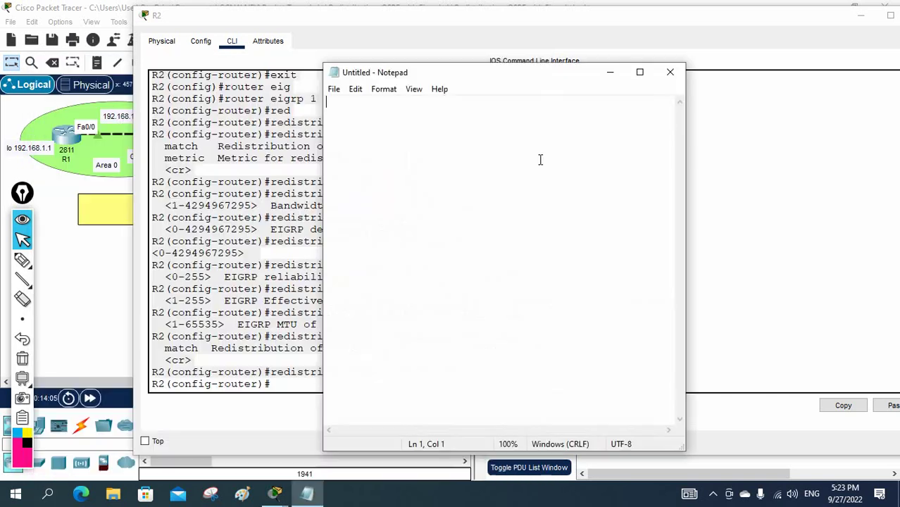
pyautogui.hotkey('ctrl', 'v')
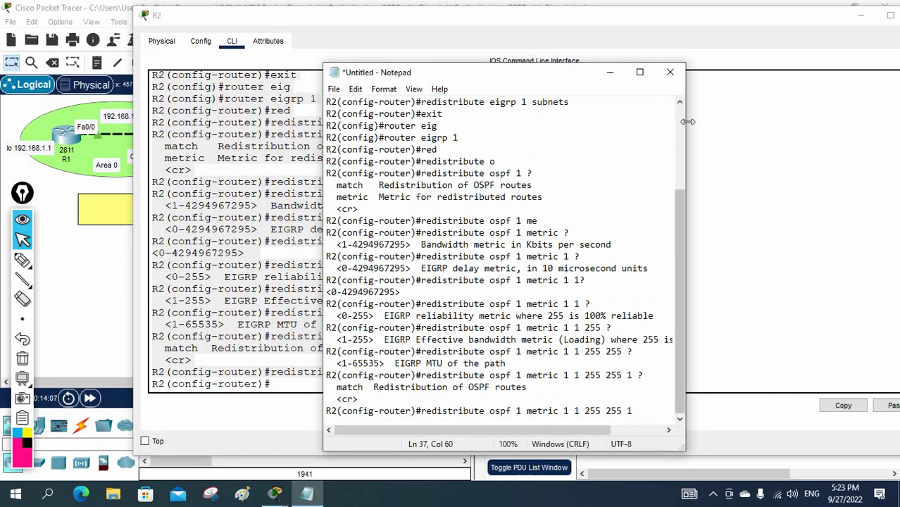
pyautogui.moveTo(685, 121); pyautogui.dragTo(899, 121)
pyautogui.scroll(3, 438, 152)
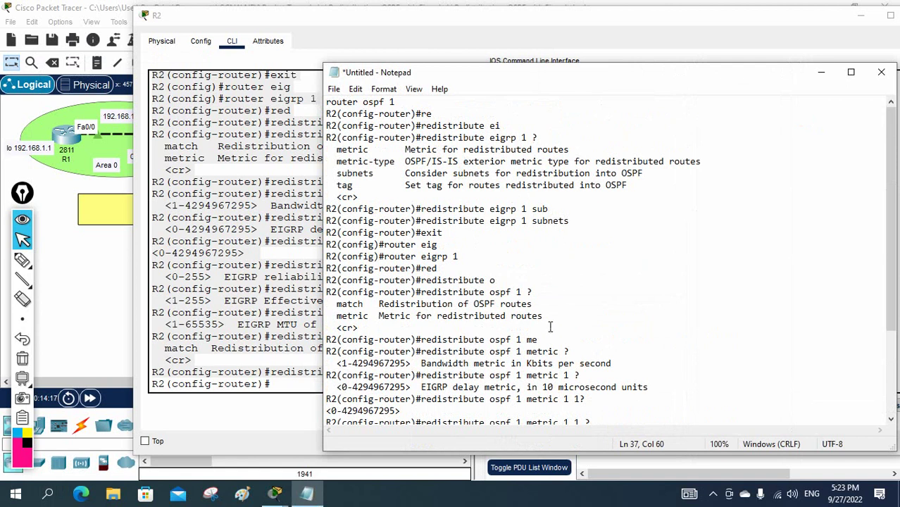
pyautogui.scroll(-4, 610, 362)
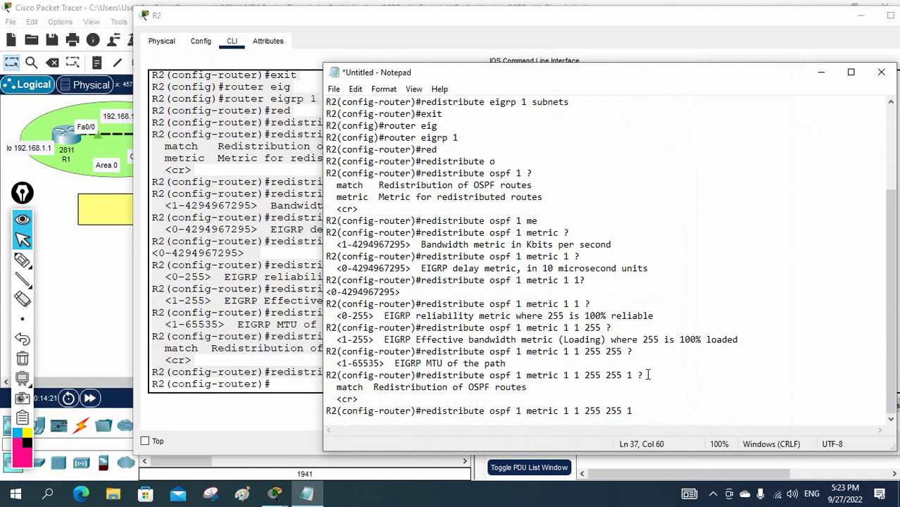
# Trim the transcript to 'router ospf 1' and 'redistribute ospf 1 metric 1 1 255 255 1', then return to R2's console.
pyautogui.moveTo(648, 375); pyautogui.dragTo(294, 106)
pyautogui.press('Delete')
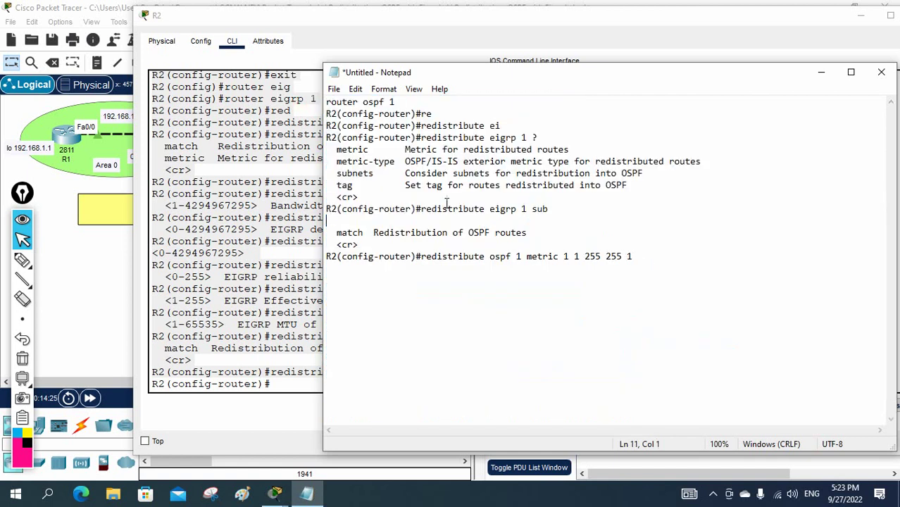
pyautogui.moveTo(535, 237); pyautogui.dragTo(316, 124)
pyautogui.press('Delete')
pyautogui.press('Delete')
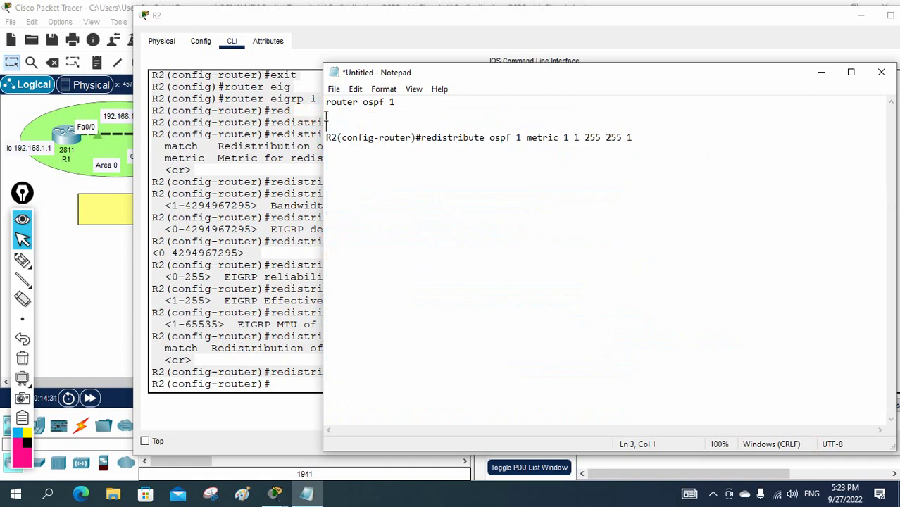
pyautogui.press('Delete')
pyautogui.click(330, 111)
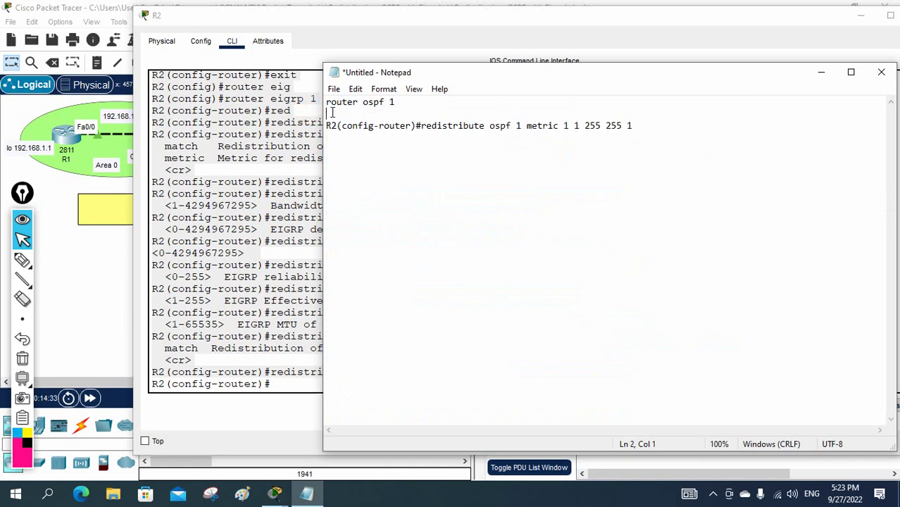
pyautogui.press('Delete')
pyautogui.moveTo(400, 105); pyautogui.dragTo(317, 103)
pyautogui.moveTo(421, 114); pyautogui.dragTo(485, 113)
pyautogui.click(388, 104)
pyautogui.hotkey('alt', 'Tab')
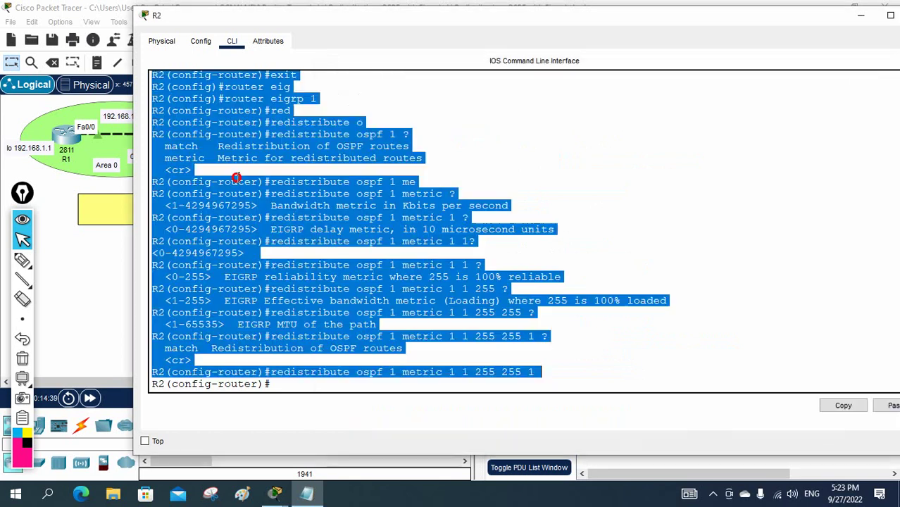
# Copy 'router eigrp 1' from R2's CLI and paste it over Notepad's first line.
pyautogui.click(365, 239)
pyautogui.scroll(1, 293, 208)
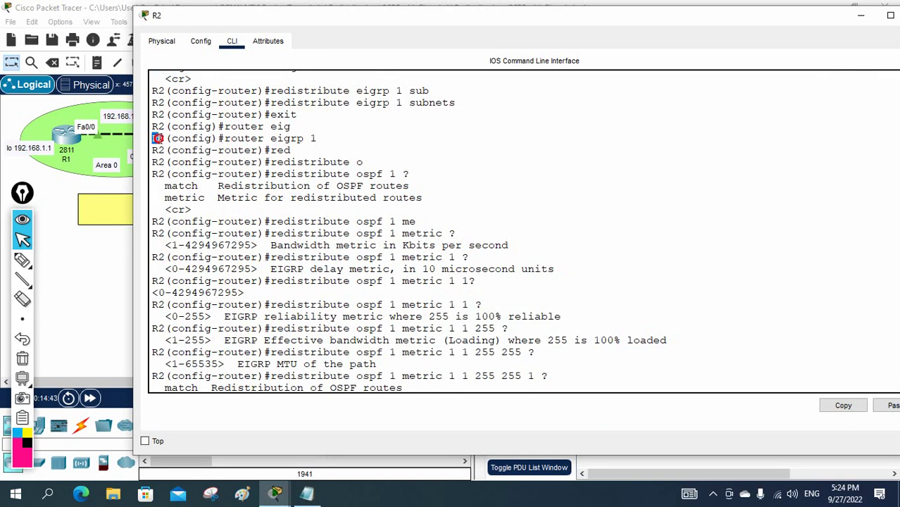
pyautogui.moveTo(154, 138); pyautogui.dragTo(318, 139)
pyautogui.rightClick(276, 141)
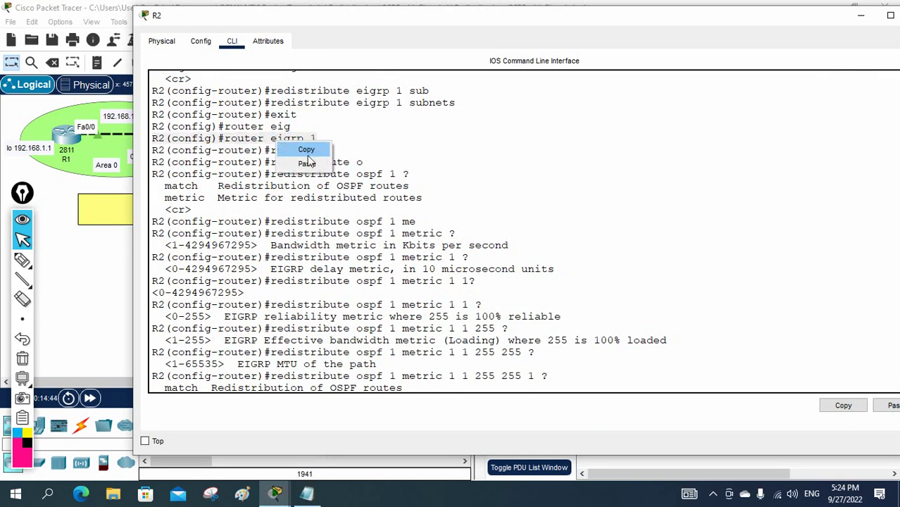
pyautogui.click(303, 149)
pyautogui.click(307, 493)
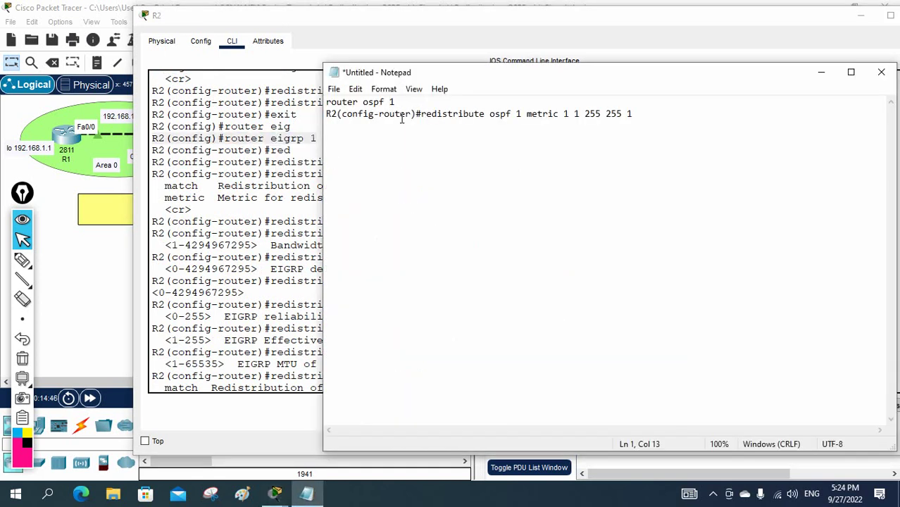
pyautogui.moveTo(404, 103); pyautogui.dragTo(301, 104)
pyautogui.hotkey('ctrl', 'v')
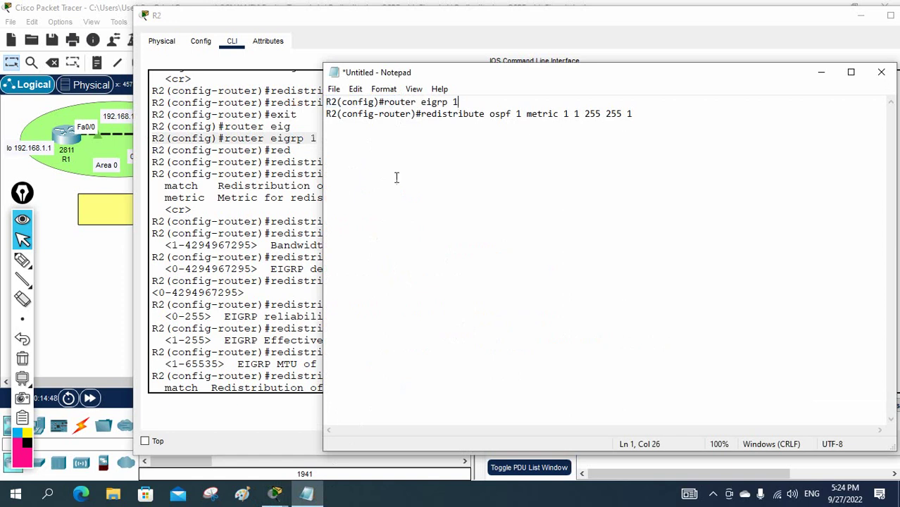
# Check the two note lines 'router eigrp 1' and 'redistribute ospf 1 metric…', then return to R2's console.
pyautogui.click(422, 114)
pyautogui.click(389, 102)
pyautogui.click(456, 102)
pyautogui.moveTo(422, 115); pyautogui.dragTo(514, 114)
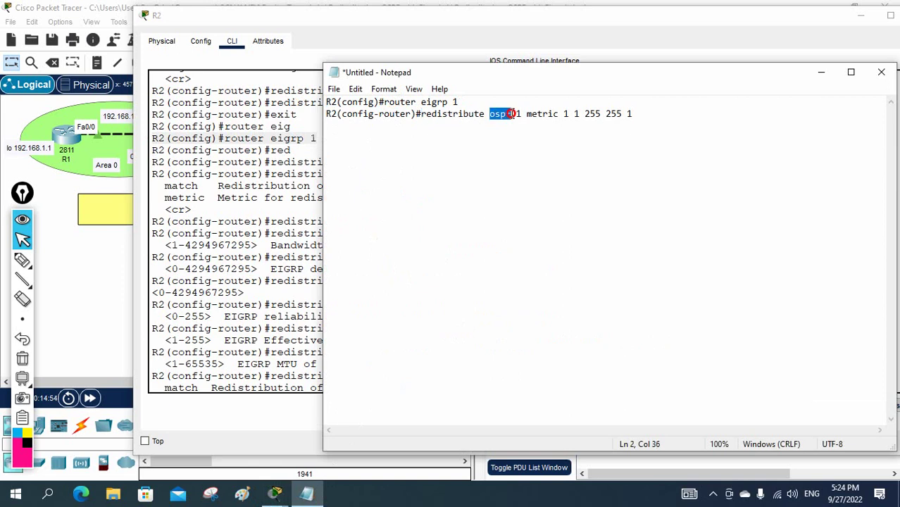
pyautogui.click(517, 113)
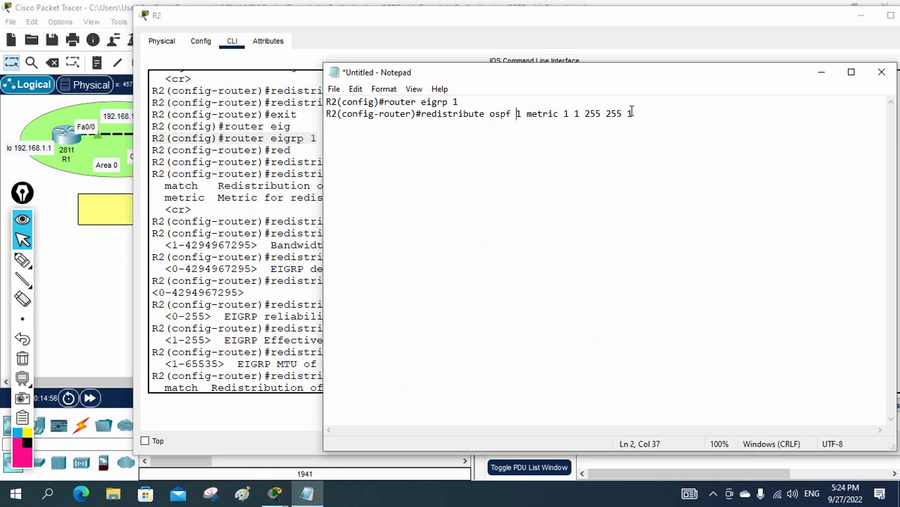
pyautogui.moveTo(638, 113); pyautogui.dragTo(335, 104)
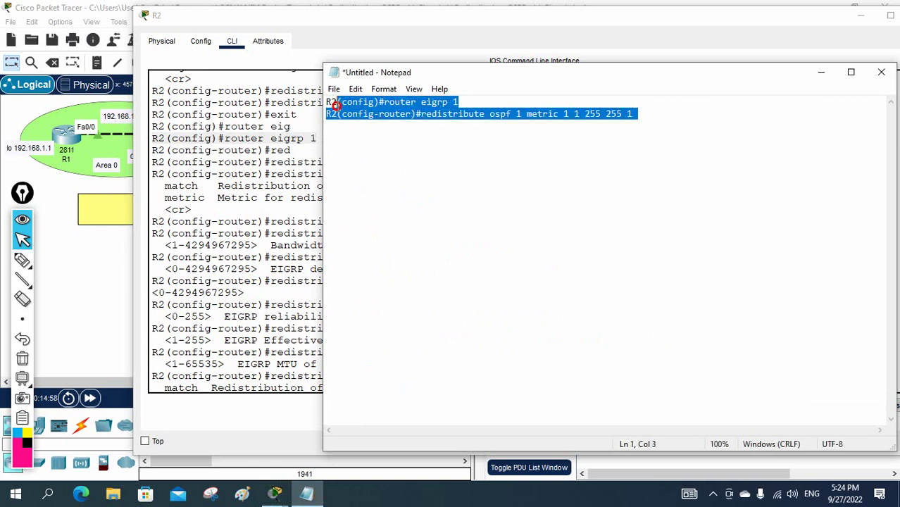
pyautogui.click(418, 150)
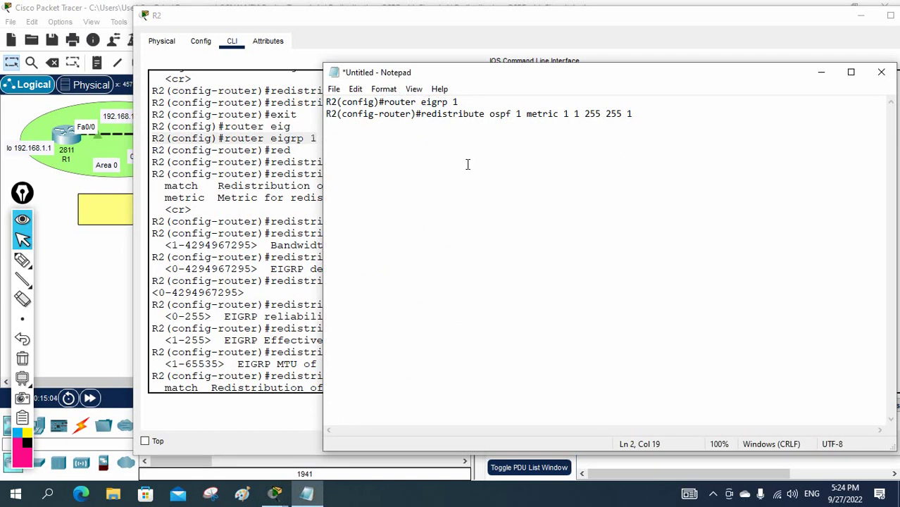
pyautogui.click(219, 177)
pyautogui.scroll(10, 281, 182)
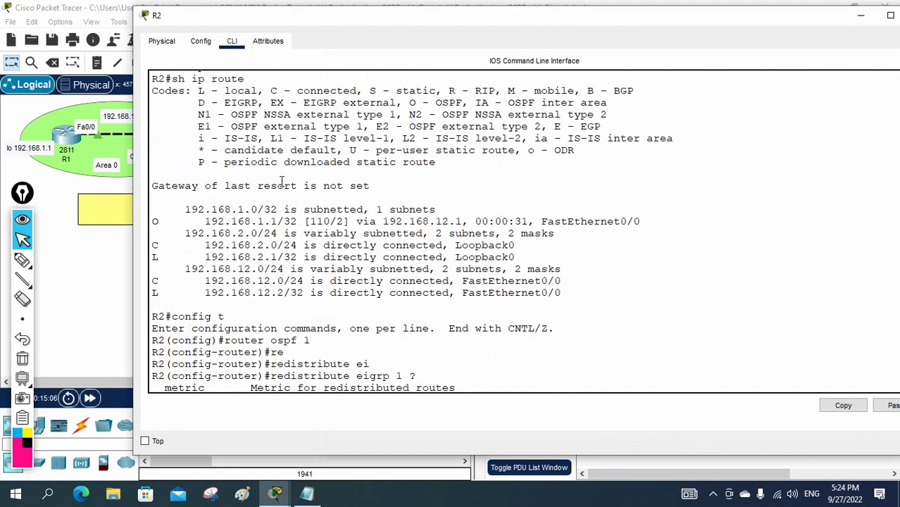
# Copy 'router ospf 1' from R2's CLI and paste it on a new first line in Notepad.
pyautogui.scroll(-1, 282, 182)
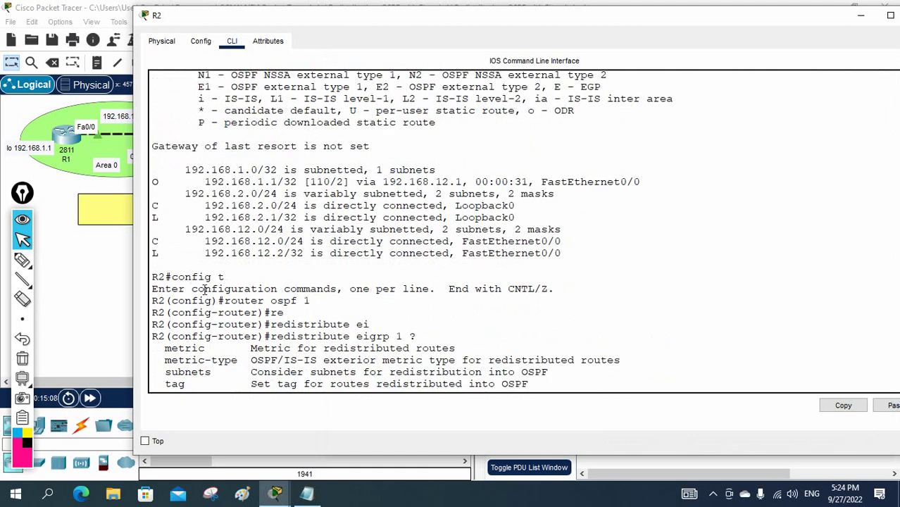
pyautogui.moveTo(152, 300); pyautogui.dragTo(314, 297)
pyautogui.hotkey('ctrl', 'c')
pyautogui.rightClick(296, 299)
pyautogui.click(313, 307)
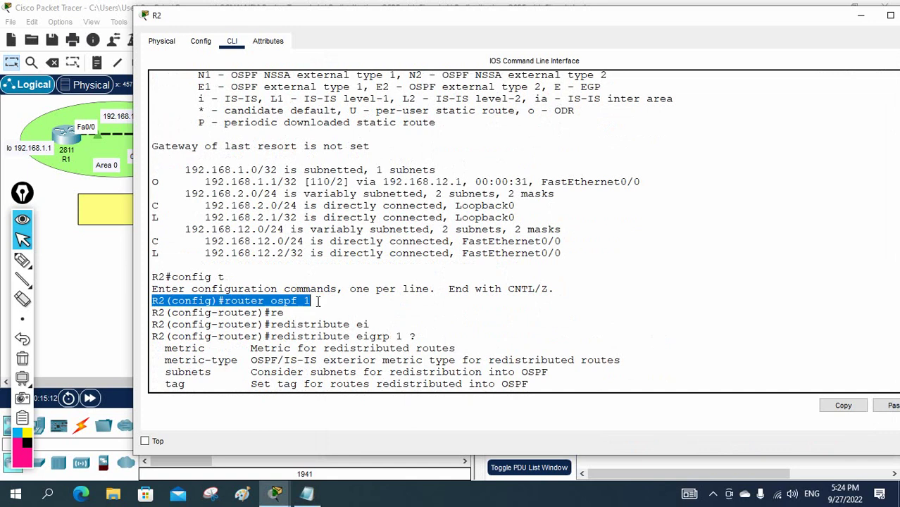
pyautogui.scroll(-2, 402, 305)
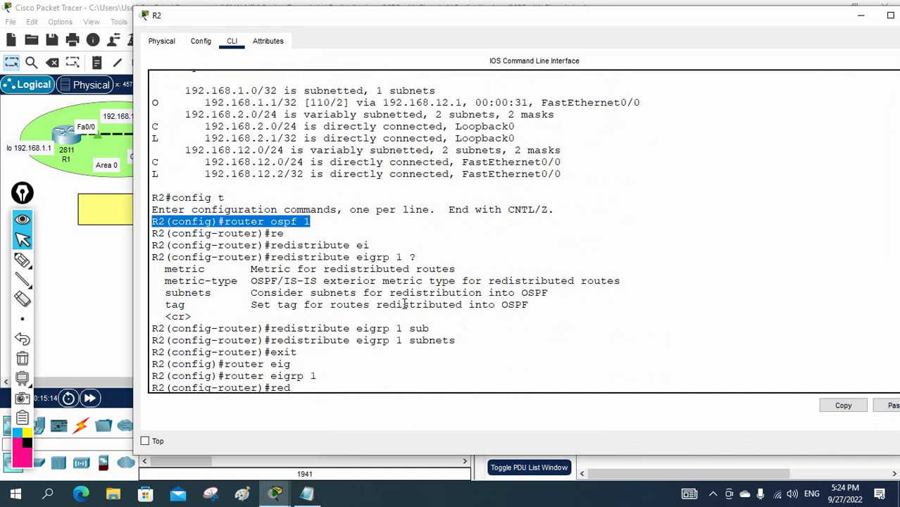
pyautogui.click(306, 493)
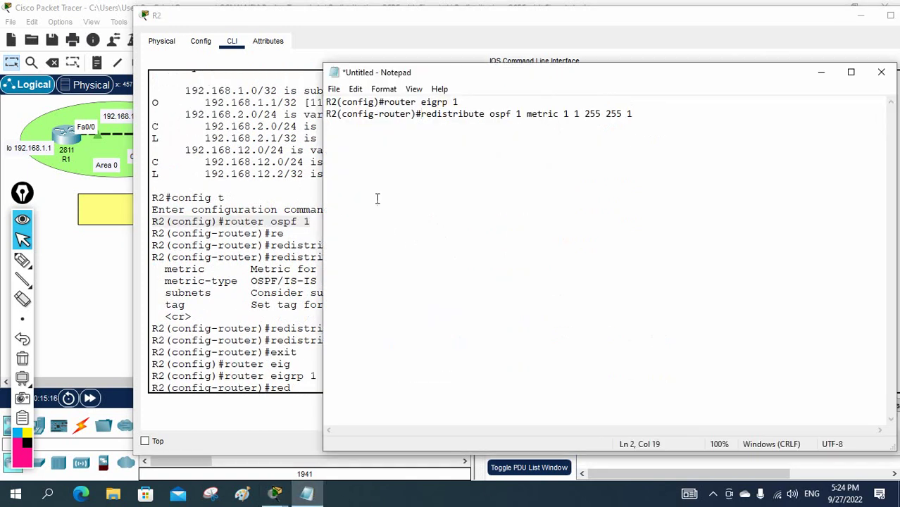
pyautogui.click(326, 102)
pyautogui.press('Return')
pyautogui.press('Return')
pyautogui.press('Return')
pyautogui.press('Up')
pyautogui.press('Up')
pyautogui.press('Up')
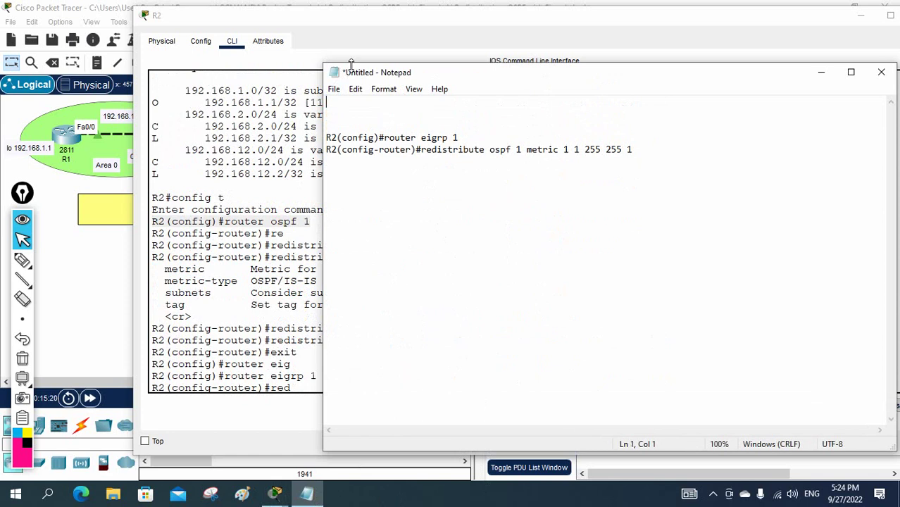
pyautogui.hotkey('ctrl', 'v')
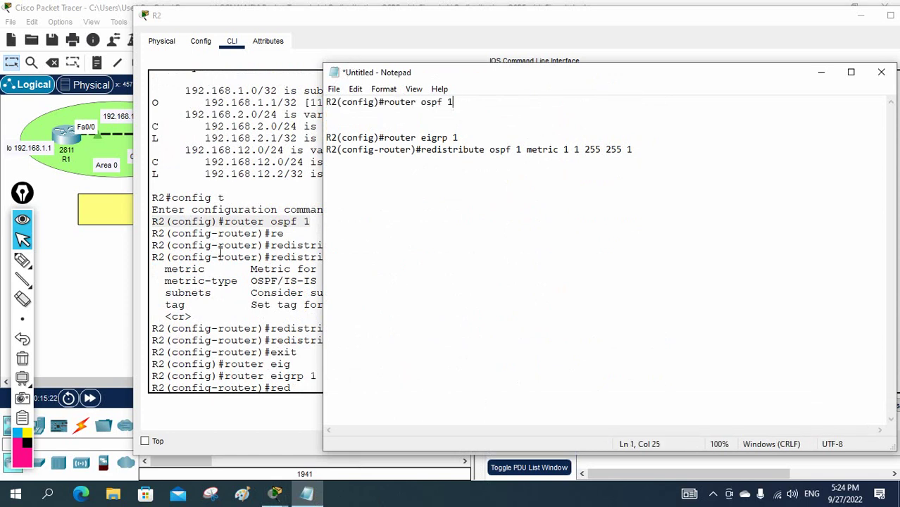
# Copy 'redistribute eigrp 1 subnets' from the CLI onto line two and remove the extra blank line.
pyautogui.click(219, 251)
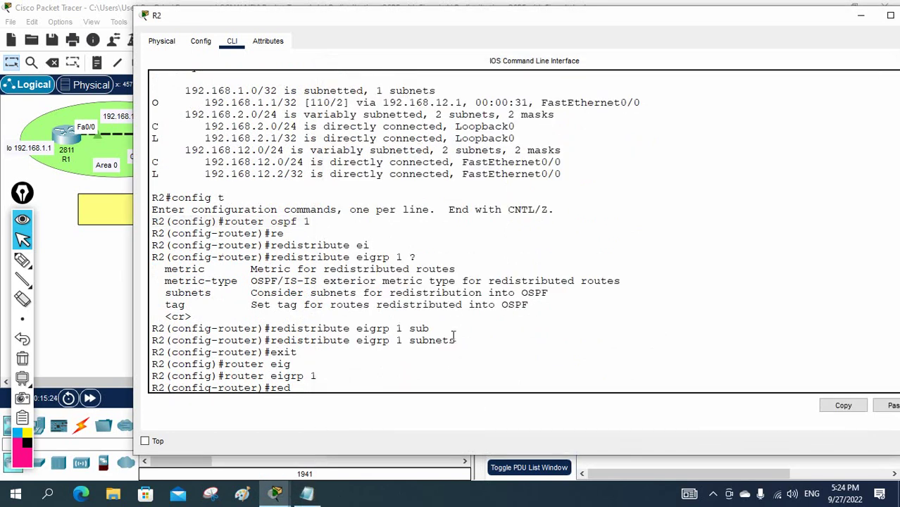
pyautogui.moveTo(464, 343); pyautogui.dragTo(151, 335)
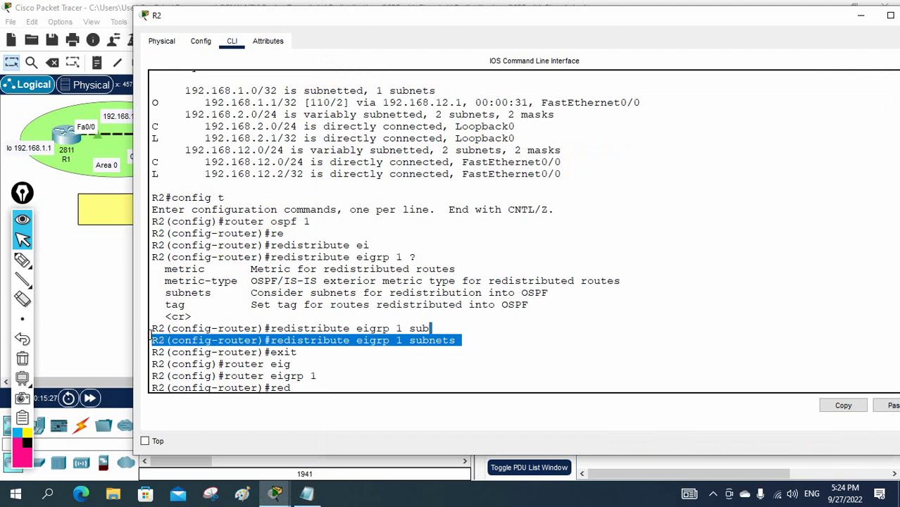
pyautogui.rightClick(194, 336)
pyautogui.click(241, 343)
pyautogui.click(306, 494)
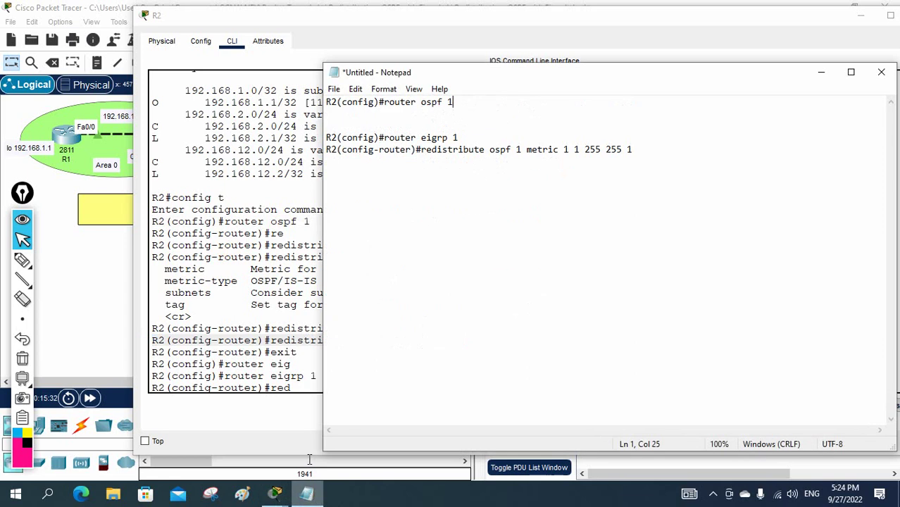
pyautogui.hotkey('ctrl', 'v')
pyautogui.press('Home')
pyautogui.press('Return')
pyautogui.click(389, 113)
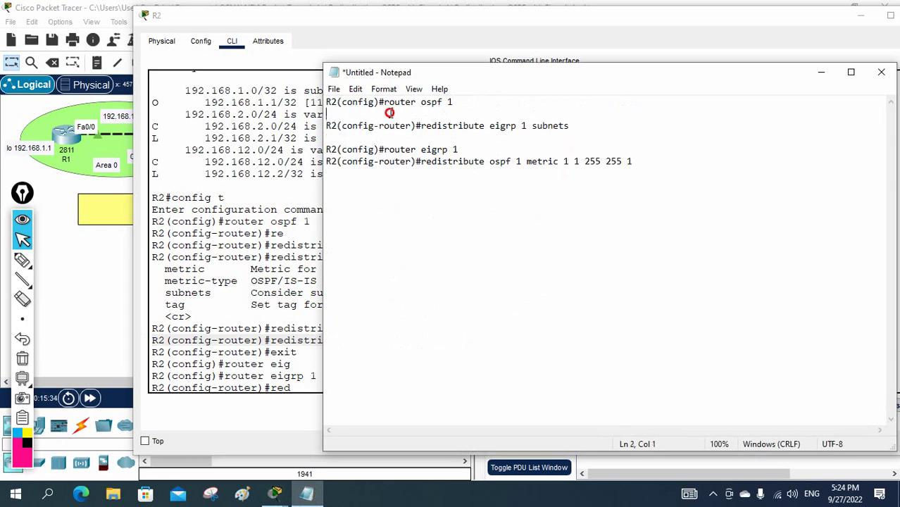
pyautogui.press('Delete')
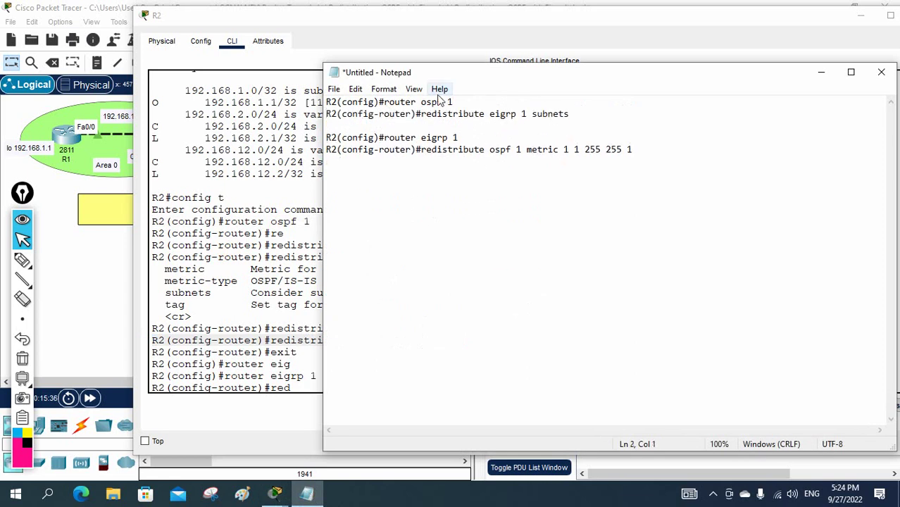
# Review and select all five command lines in Notepad, then bring the topology window back.
pyautogui.moveTo(454, 102); pyautogui.dragTo(378, 102)
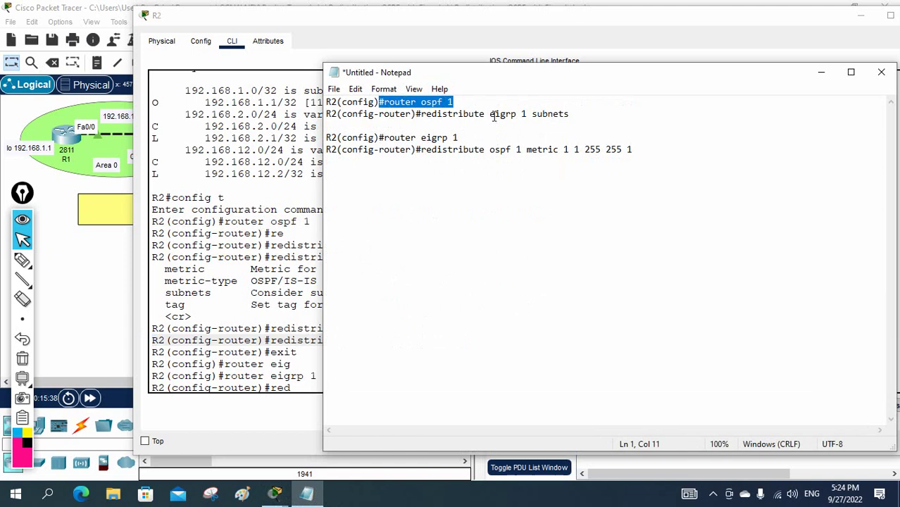
pyautogui.moveTo(490, 114); pyautogui.dragTo(569, 114)
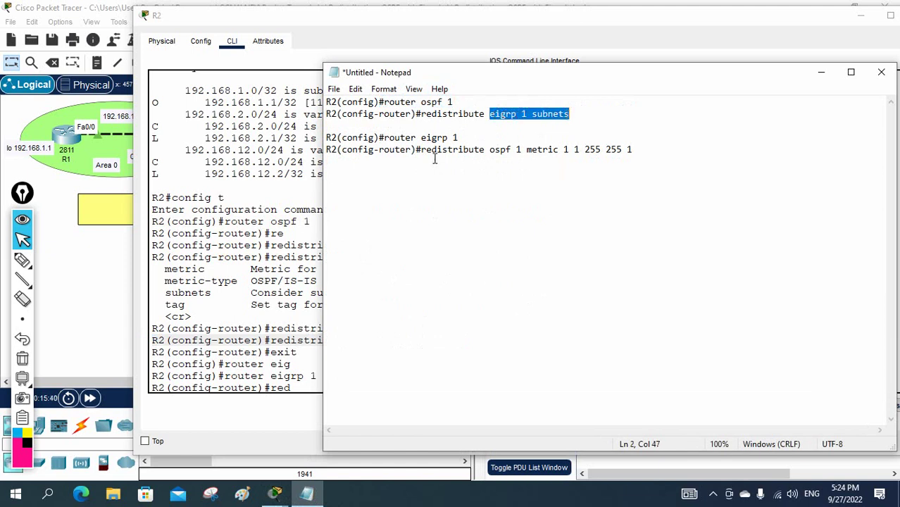
pyautogui.moveTo(458, 137); pyautogui.dragTo(421, 137)
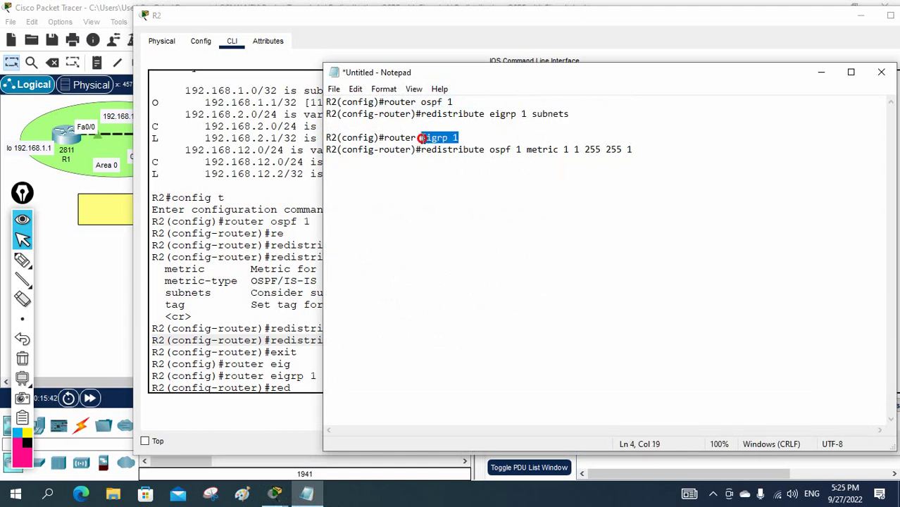
pyautogui.moveTo(488, 150); pyautogui.dragTo(588, 144)
pyautogui.click(557, 192)
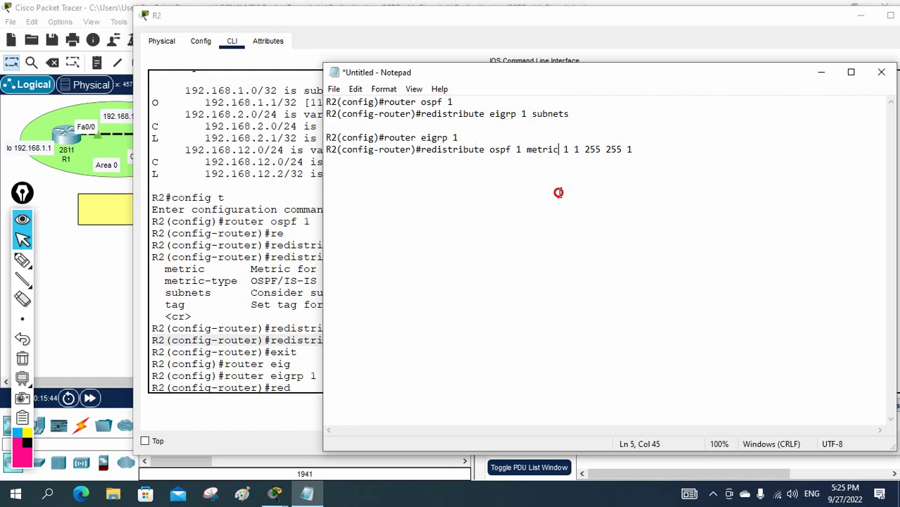
pyautogui.moveTo(643, 161)
pyautogui.mouseDown()
pyautogui.moveTo(301, 147)
pyautogui.moveTo(288, 102)
pyautogui.mouseUp()
pyautogui.click(96, 261)
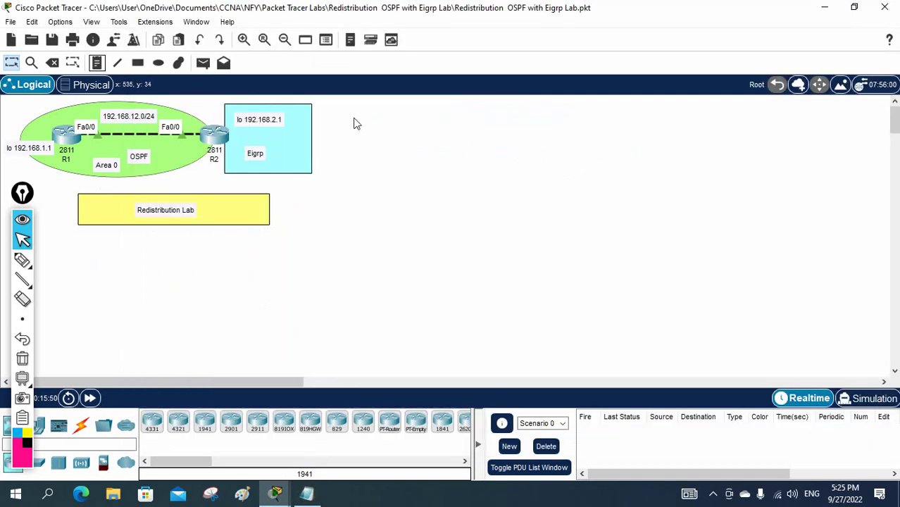
# Paste the router ospf 1 and router eigrp 1 redistribution commands into a canvas note right of the topology, then save.
pyautogui.click(100, 61)
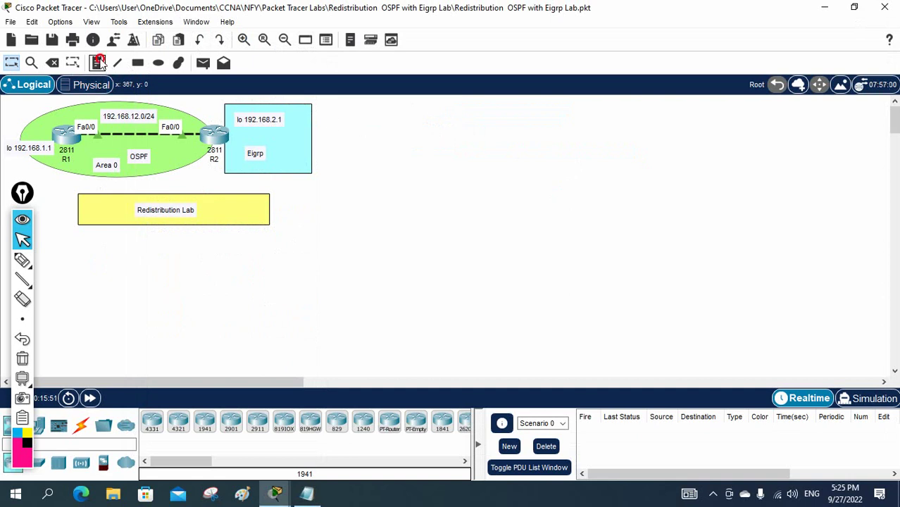
pyautogui.click(349, 115)
pyautogui.hotkey('ctrl', 'v')
pyautogui.click(696, 226)
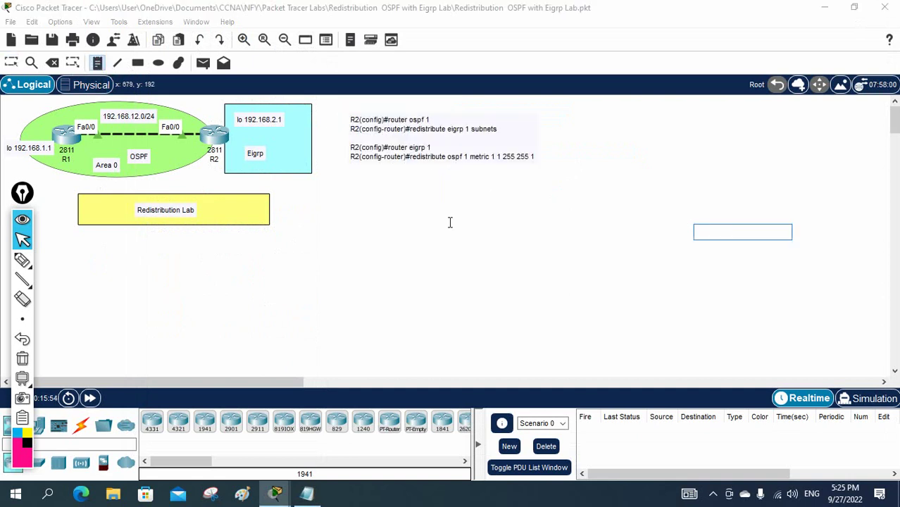
pyautogui.click(51, 41)
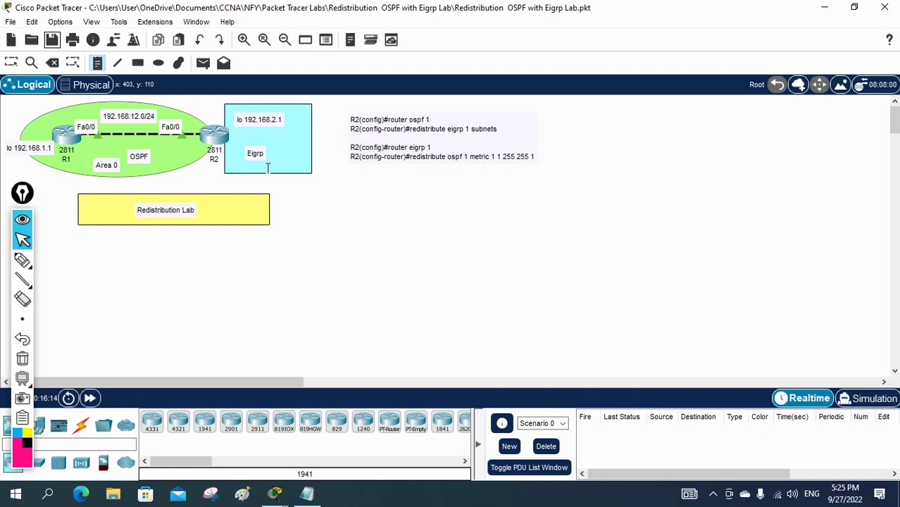
pyautogui.moveTo(22, 202)
pyautogui.mouseDown()
pyautogui.moveTo(514, 158)
pyautogui.moveTo(590, 87)
pyautogui.mouseUp()
pyautogui.click(589, 146)
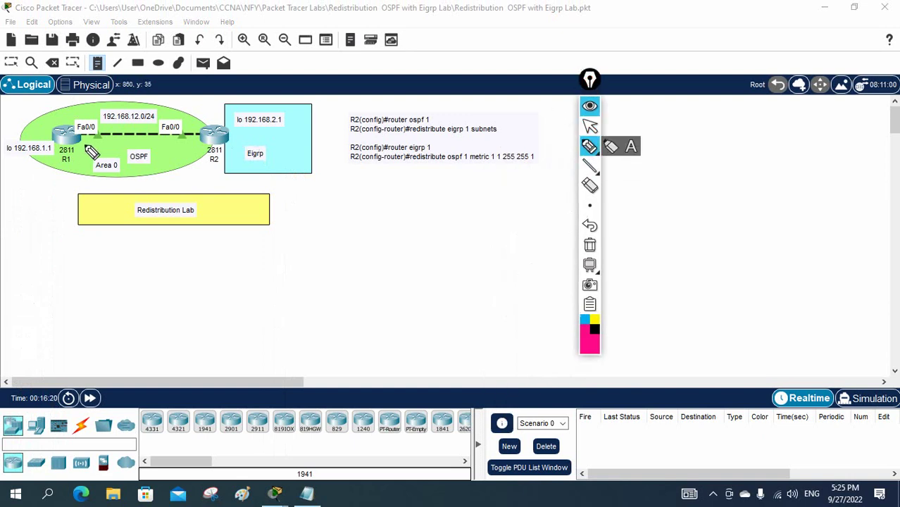
pyautogui.moveTo(89, 132); pyautogui.dragTo(46, 141)
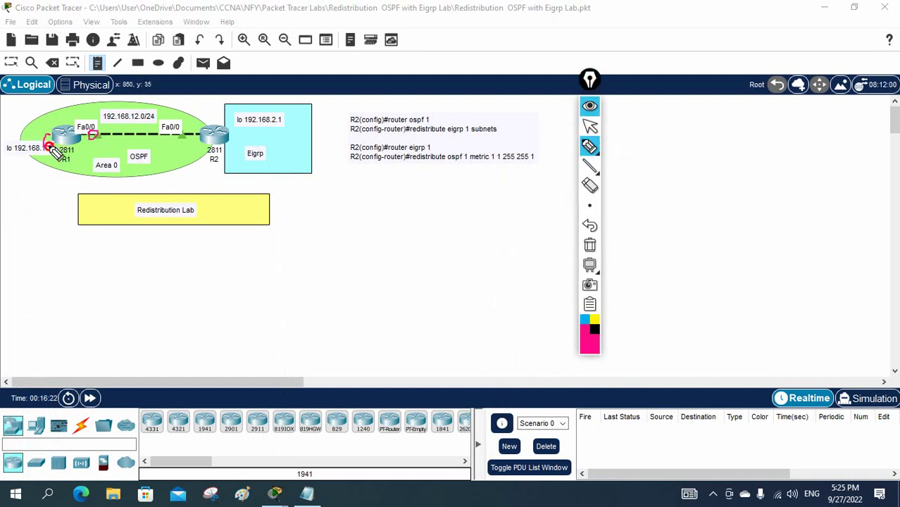
pyautogui.moveTo(188, 141)
pyautogui.mouseDown()
pyautogui.moveTo(216, 143)
pyautogui.moveTo(246, 140)
pyautogui.moveTo(210, 107)
pyautogui.moveTo(192, 117)
pyautogui.moveTo(206, 122)
pyautogui.moveTo(199, 131)
pyautogui.moveTo(185, 134)
pyautogui.moveTo(183, 99)
pyautogui.moveTo(223, 94)
pyautogui.moveTo(243, 130)
pyautogui.mouseUp()
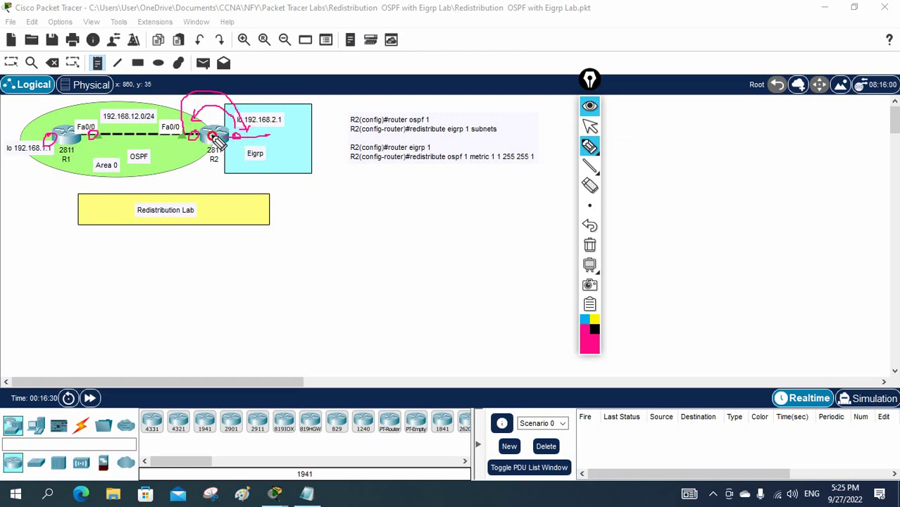
pyautogui.moveTo(194, 138)
pyautogui.mouseDown()
pyautogui.moveTo(259, 139)
pyautogui.moveTo(224, 148)
pyautogui.moveTo(175, 134)
pyautogui.moveTo(244, 142)
pyautogui.moveTo(237, 136)
pyautogui.moveTo(196, 137)
pyautogui.moveTo(237, 146)
pyautogui.moveTo(239, 135)
pyautogui.moveTo(224, 160)
pyautogui.mouseUp()
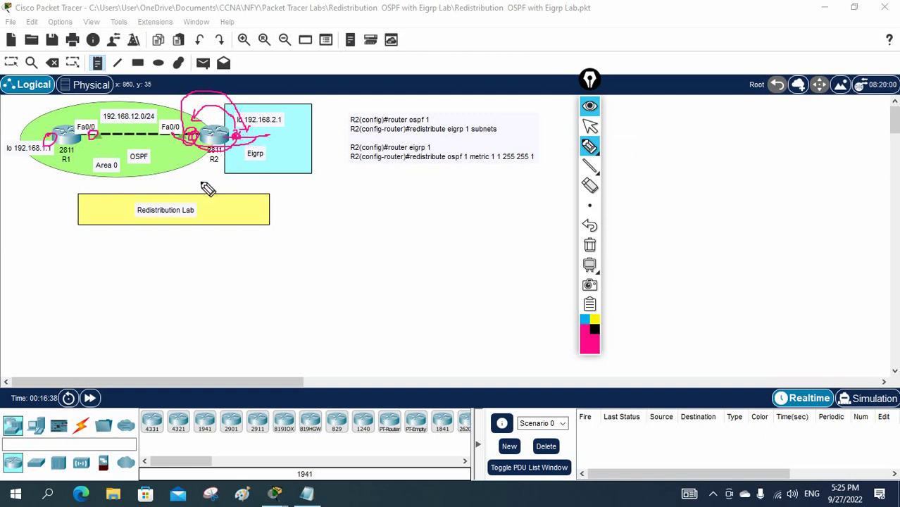
pyautogui.click(589, 246)
pyautogui.click(589, 126)
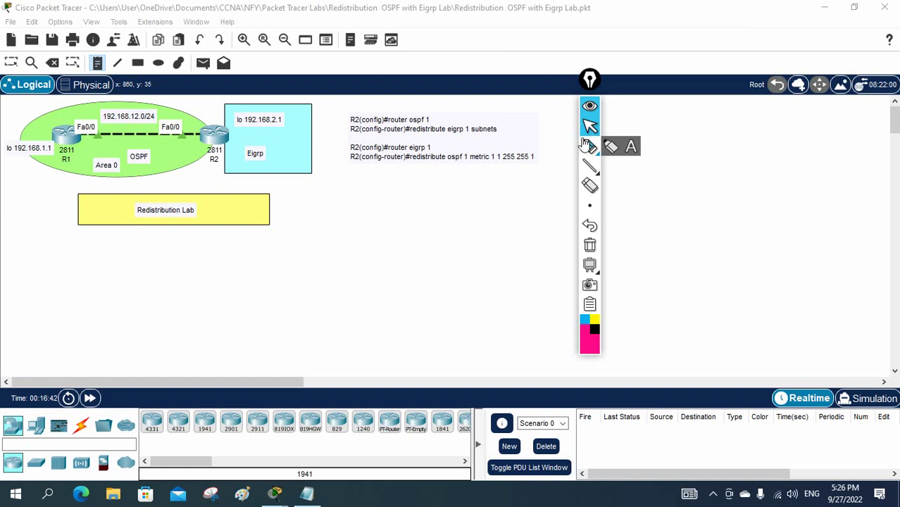
pyautogui.click(677, 206)
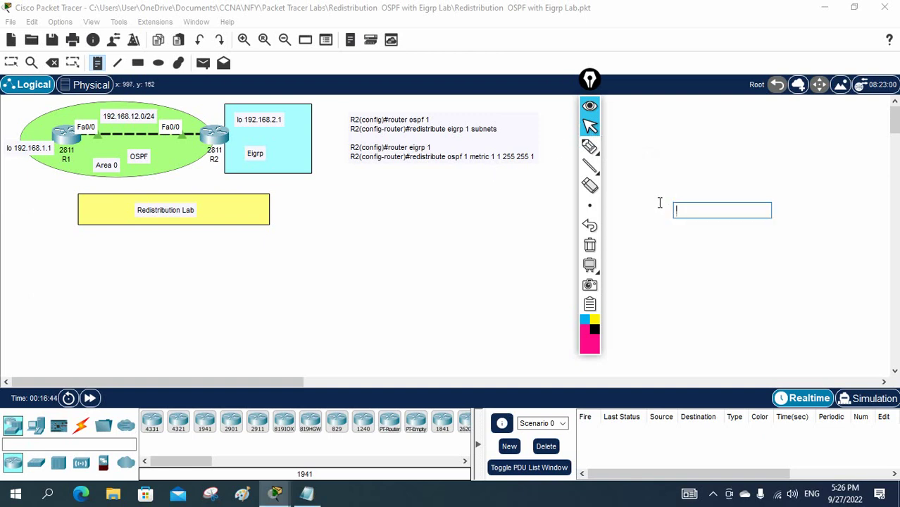